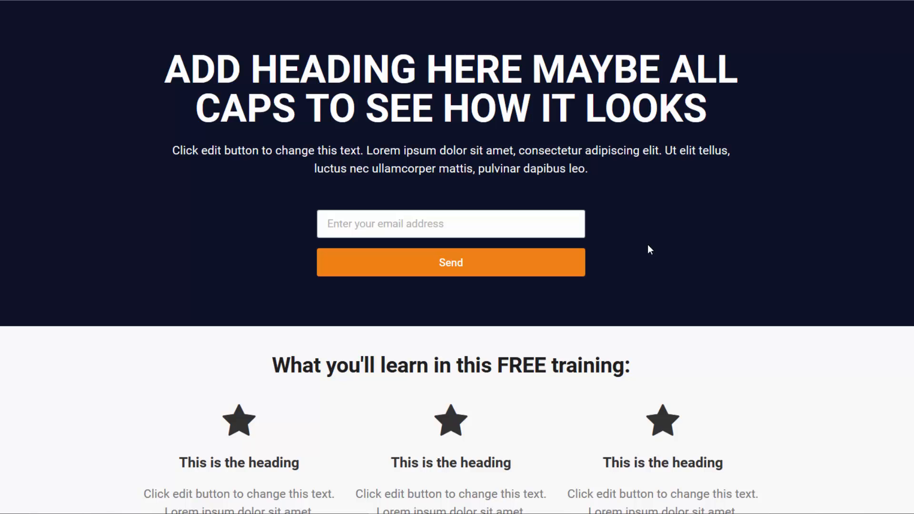
- Review the example landing page from the hero section through the training points and coach bio to the footer
scroll(773, 210, "down", 3)
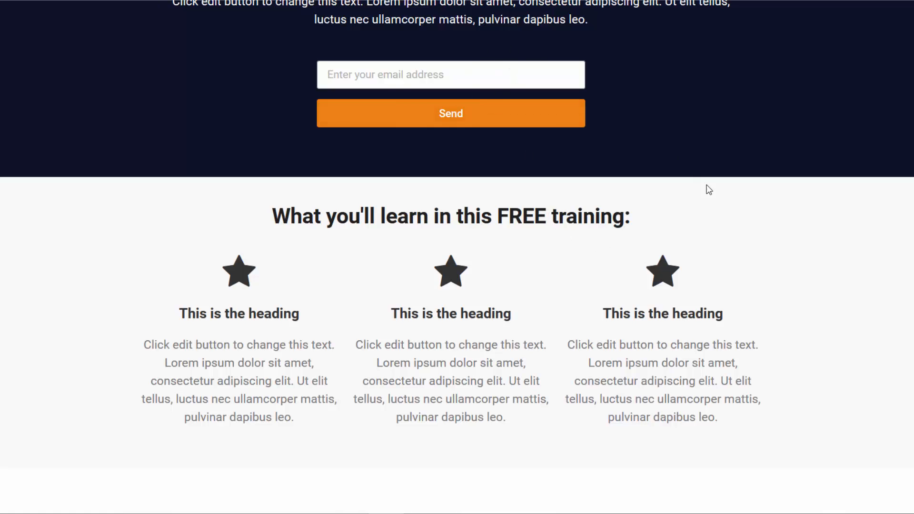
scroll(747, 247, "down", 1)
scroll(751, 247, "down", 8)
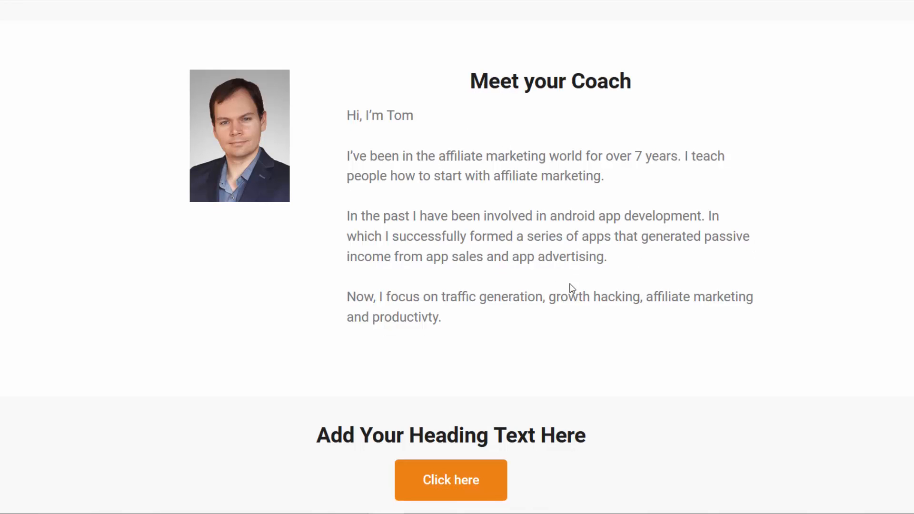
scroll(688, 284, "down", 2)
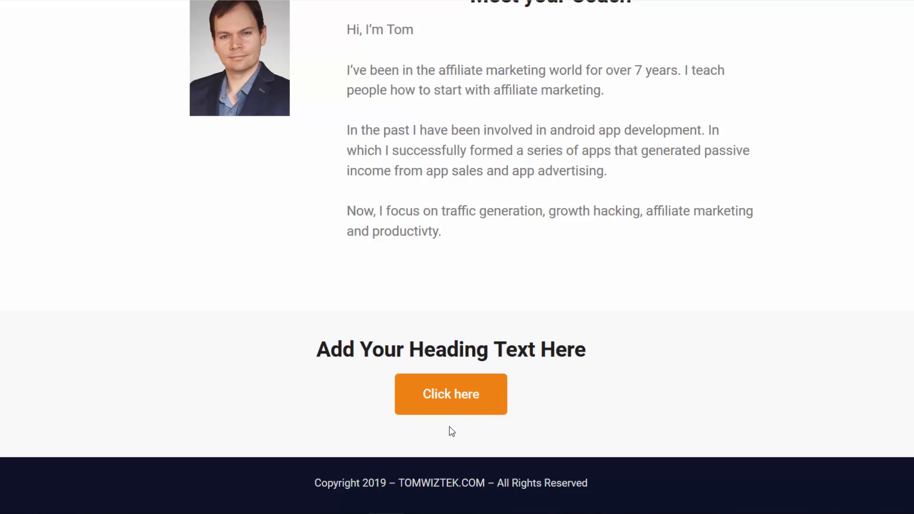
left_click(453, 408)
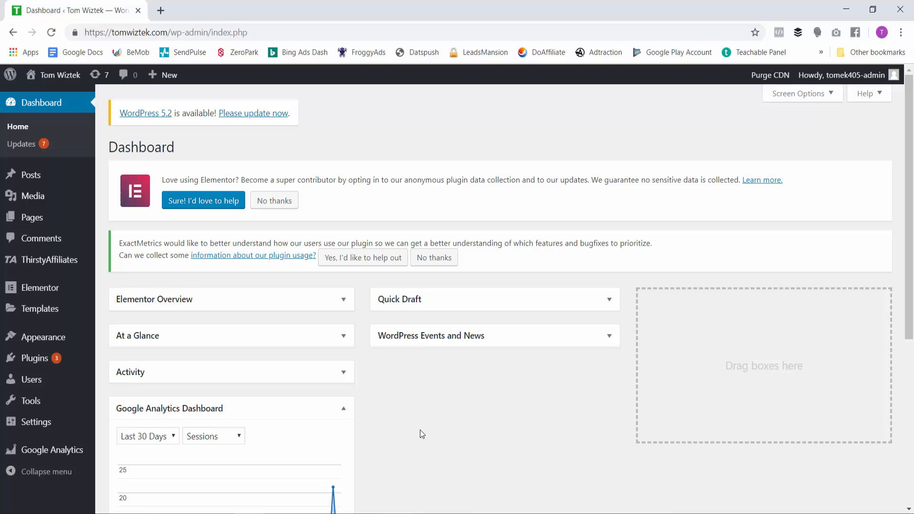
- Create a new WordPress page titled "Lesson Landing Page"
mouse_move(31, 292)
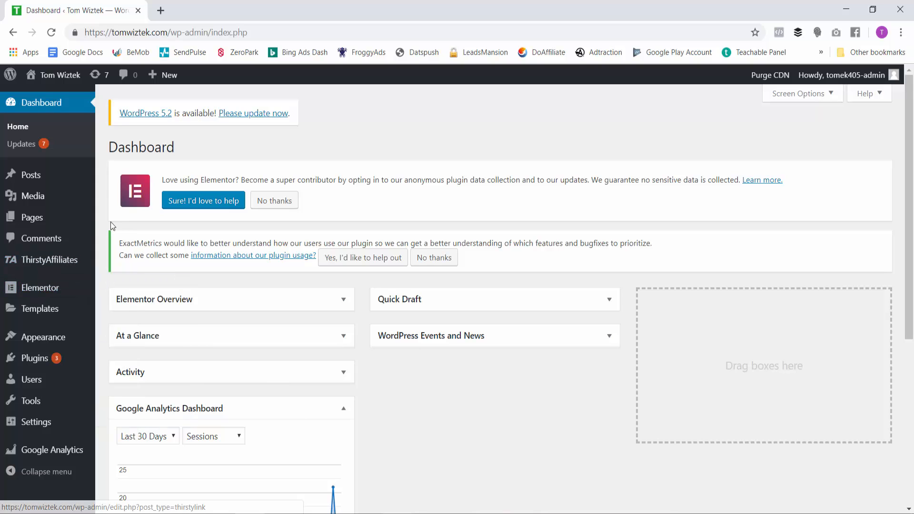
mouse_move(47, 220)
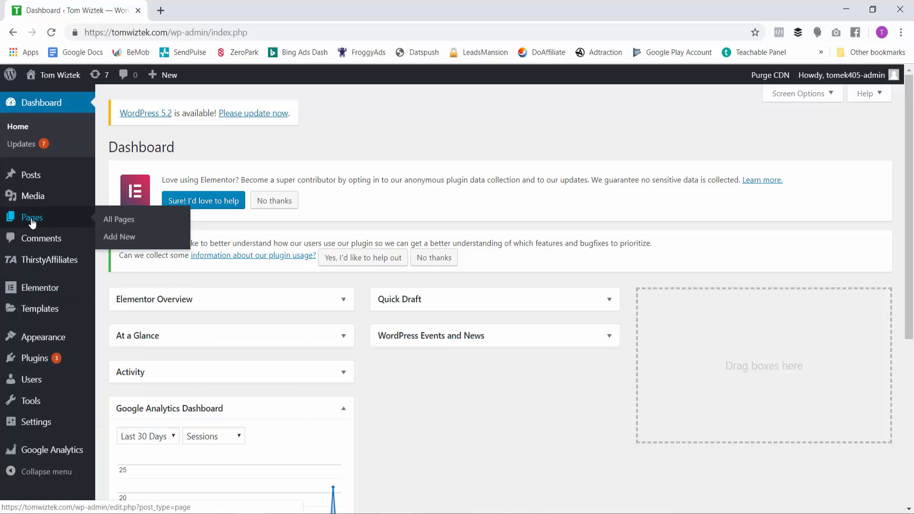
left_click(127, 239)
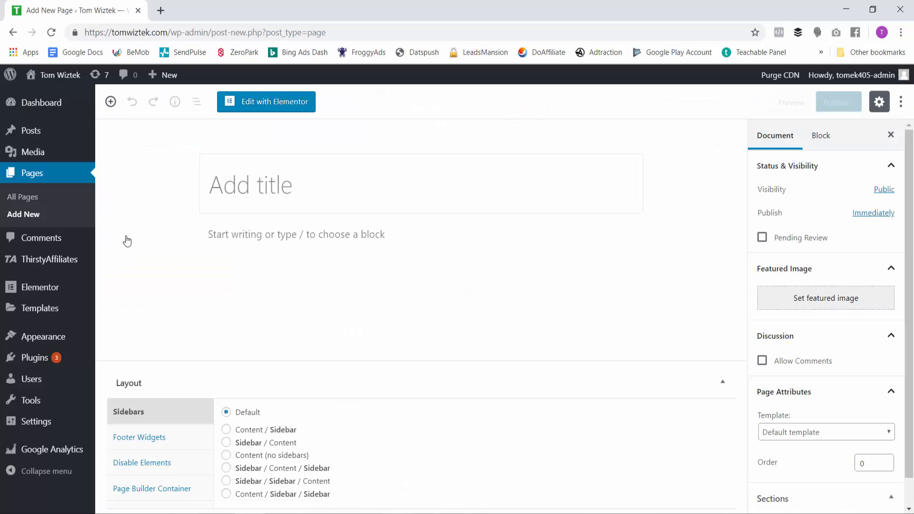
left_click(323, 197)
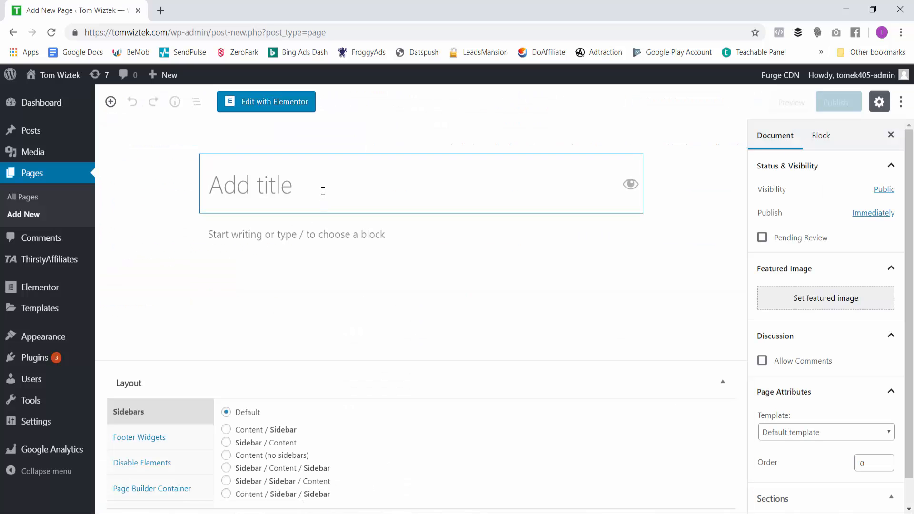
type("L")
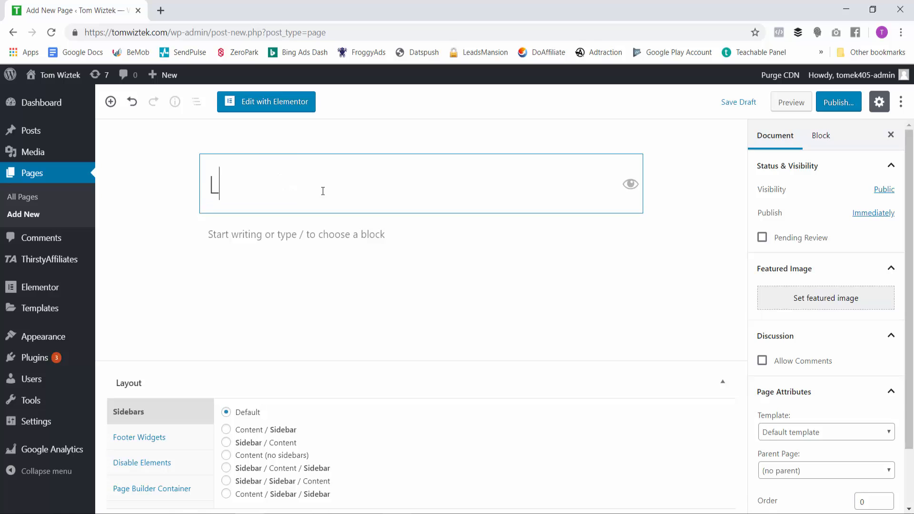
type("esson Landing Page")
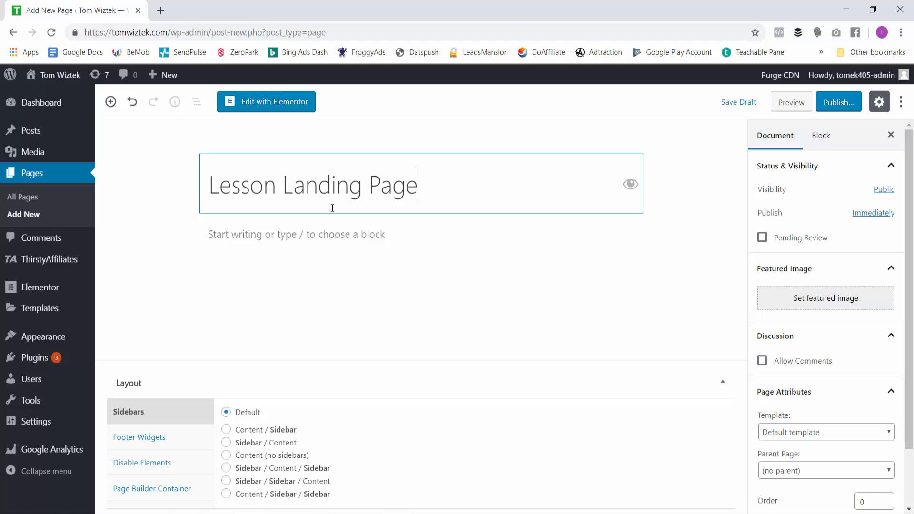
- Set the page template to Elementor Canvas and publish the page
left_click(805, 433)
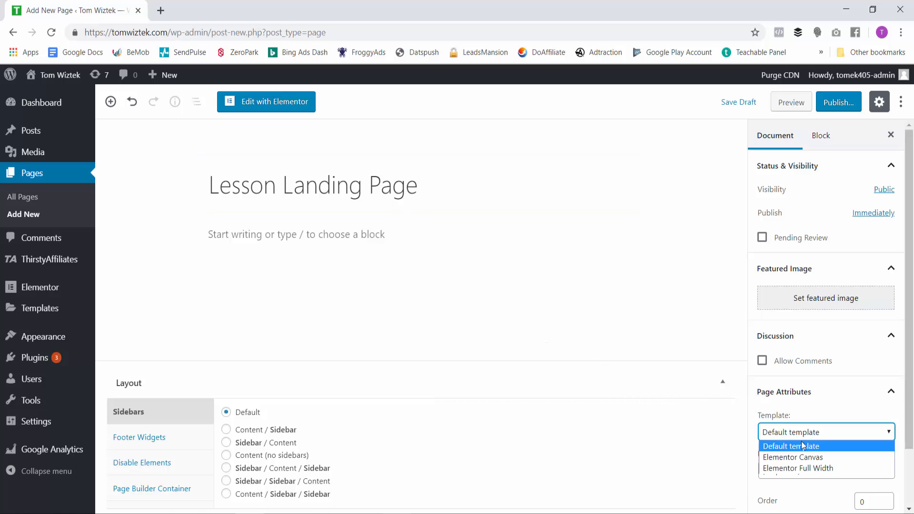
left_click(799, 459)
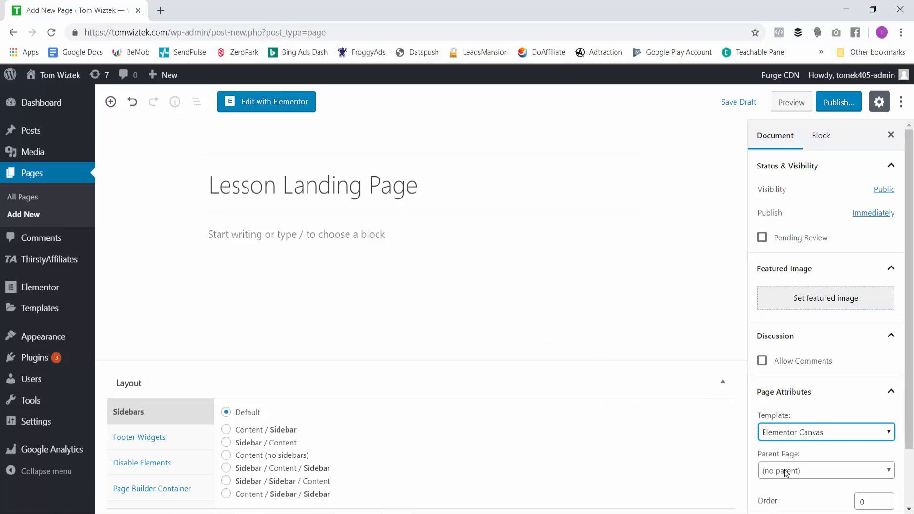
left_click(788, 474)
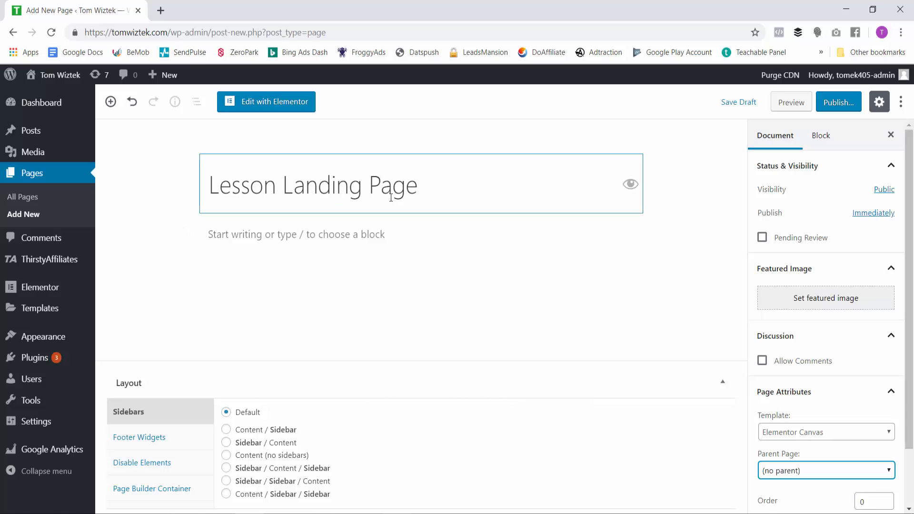
left_click(837, 101)
left_click(837, 102)
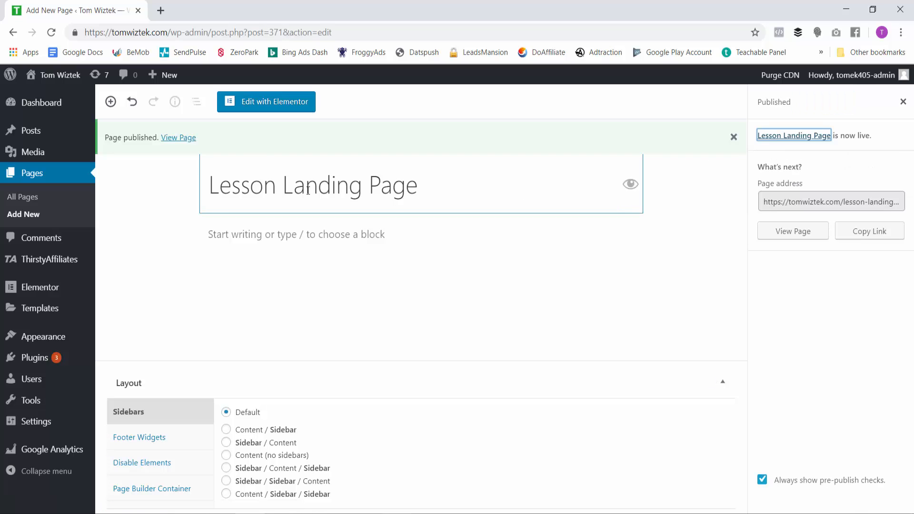
- Open the page in Elementor and add a Heading widget with a Text Editor widget below it
left_click(262, 102)
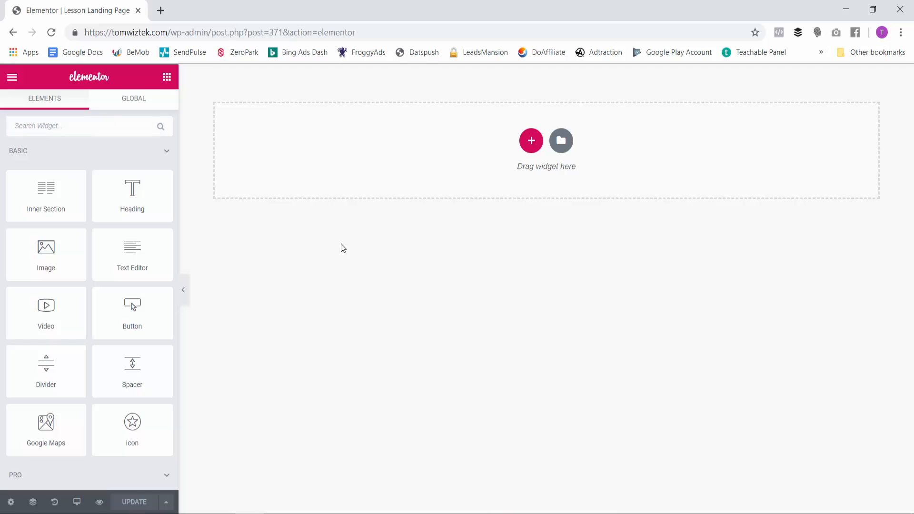
left_click_drag(132, 202, 465, 136)
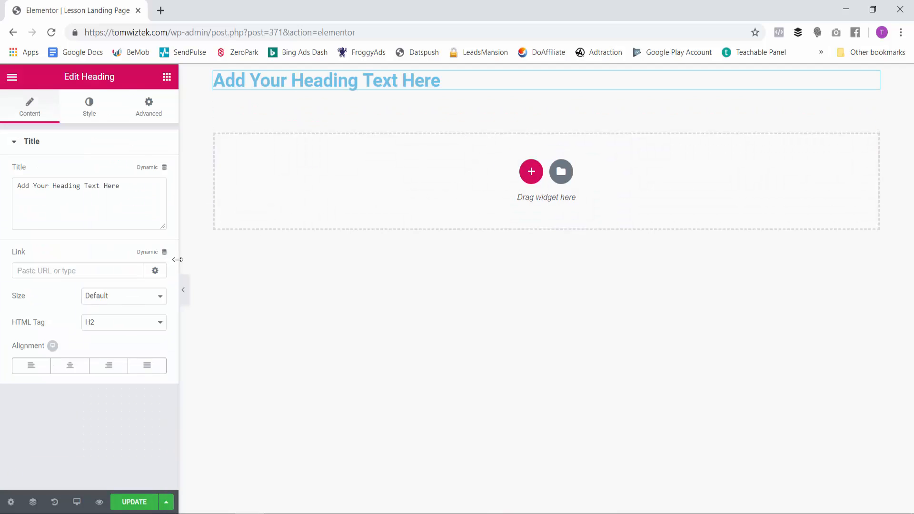
left_click(172, 79)
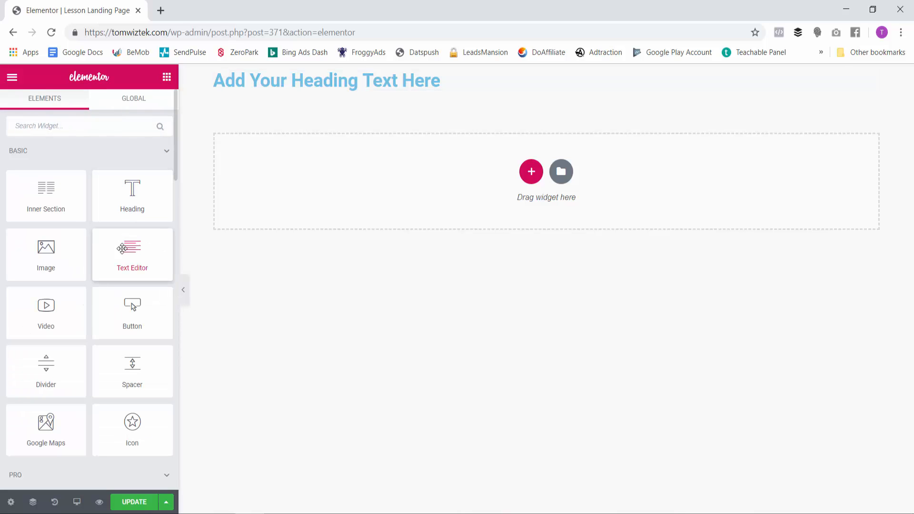
left_click_drag(134, 255, 365, 95)
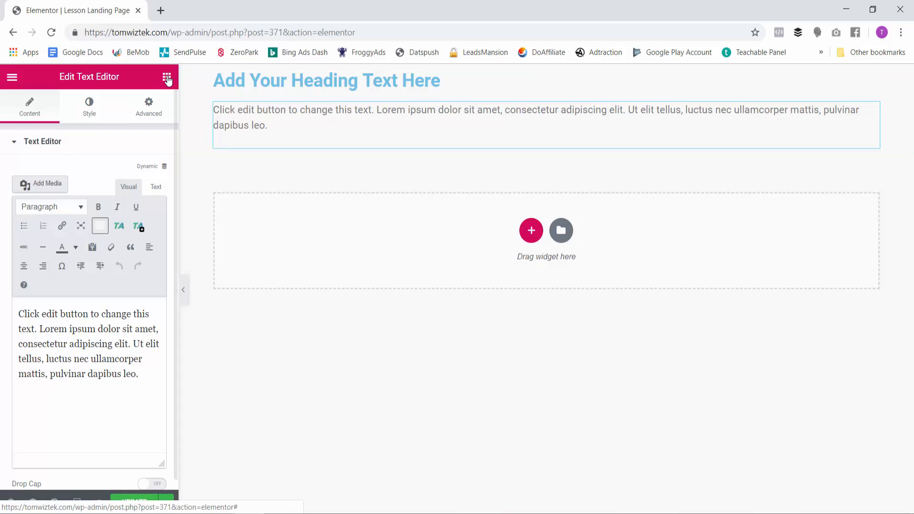
- Find the Form widget and add it below the text paragraph
left_click(166, 76)
left_click(67, 128)
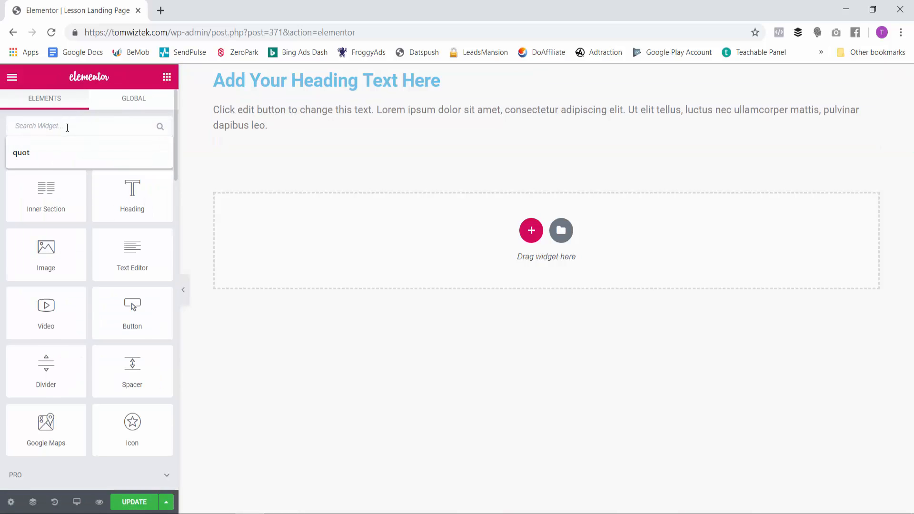
type("form")
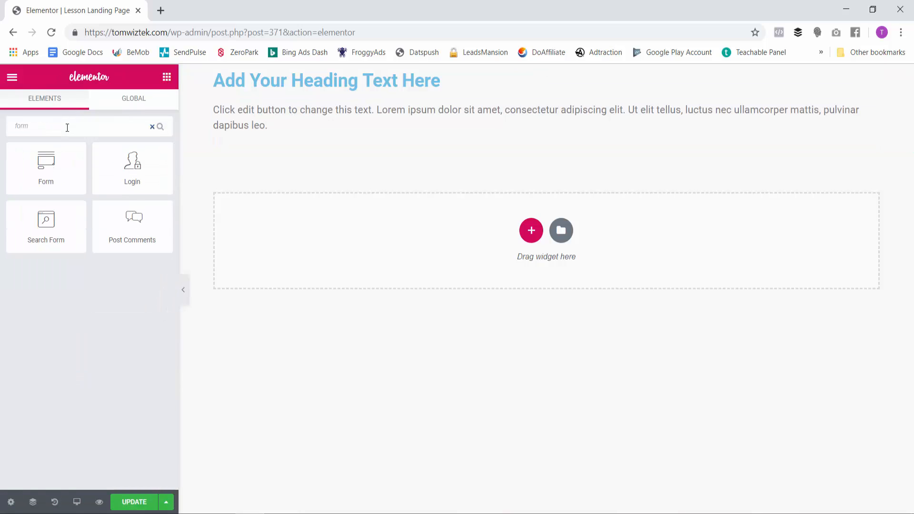
left_click_drag(57, 176, 360, 143)
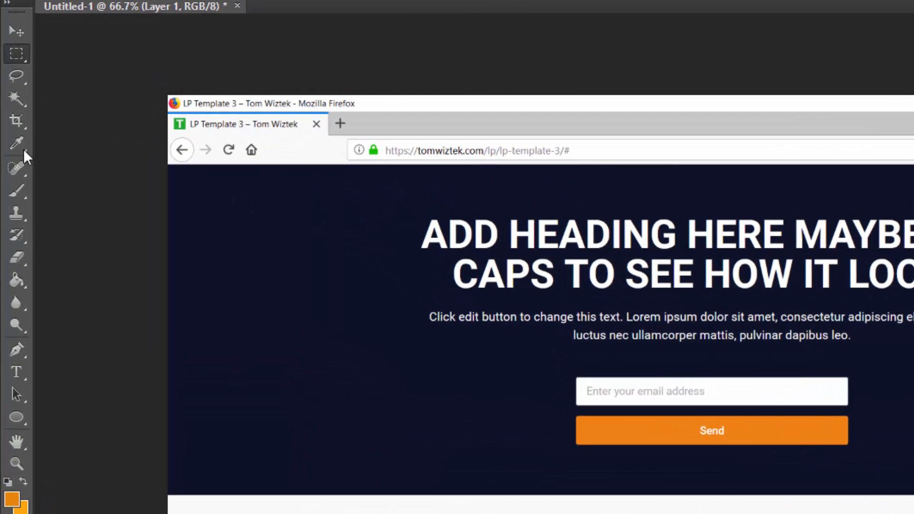
- Sample the dark navy hero background of the template screenshot with the Eyedropper in Photoshop
left_click(17, 143)
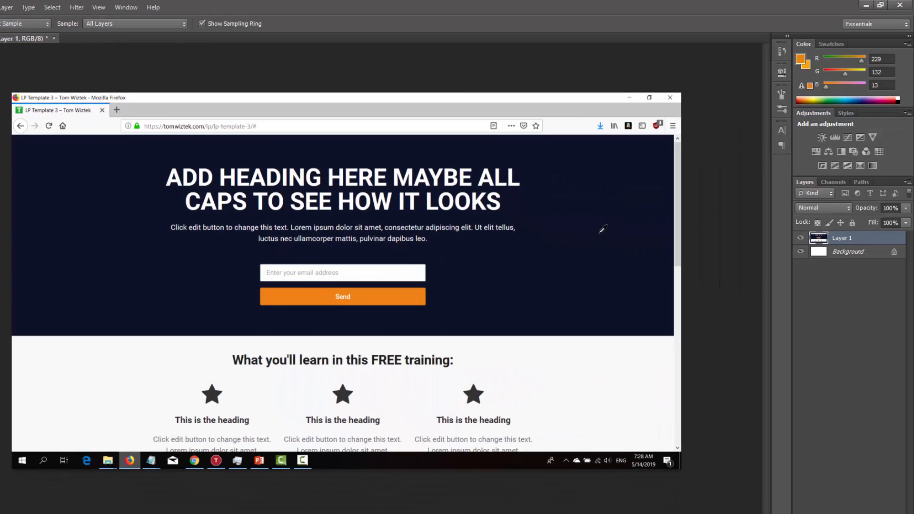
left_click(602, 229)
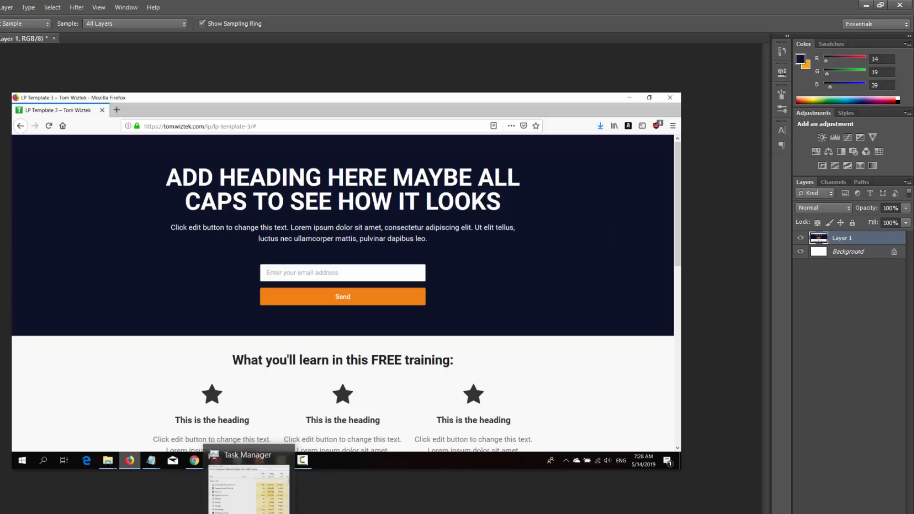
left_click(182, 513)
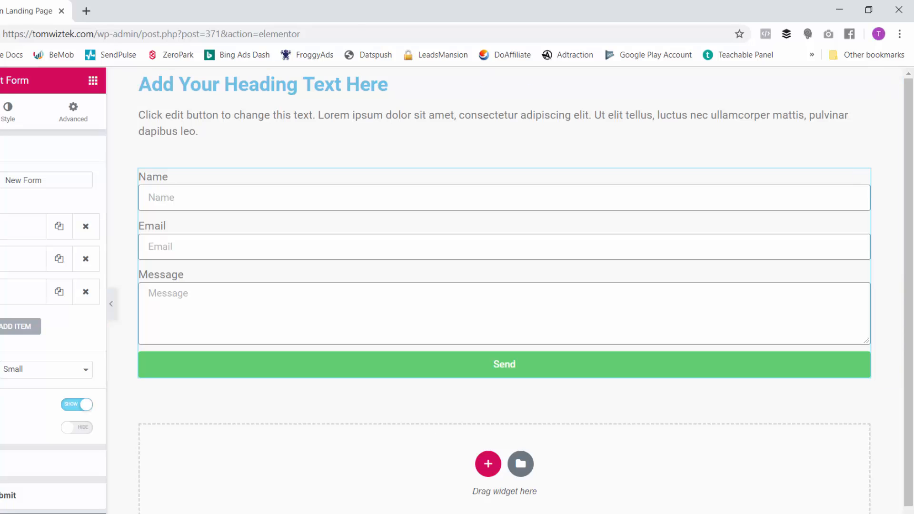
left_click(415, 513)
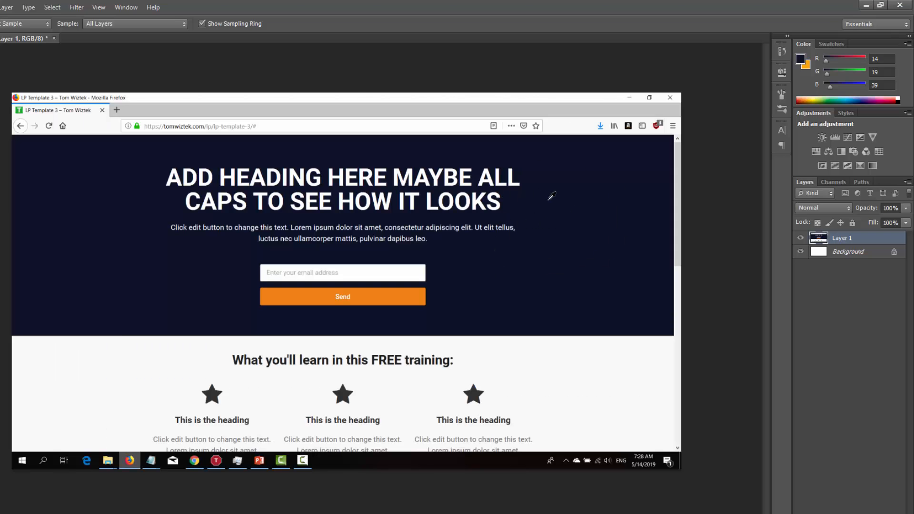
- Copy the foreground color's hex code 0e1327 from the Color Picker and close the dialog
left_click(801, 59)
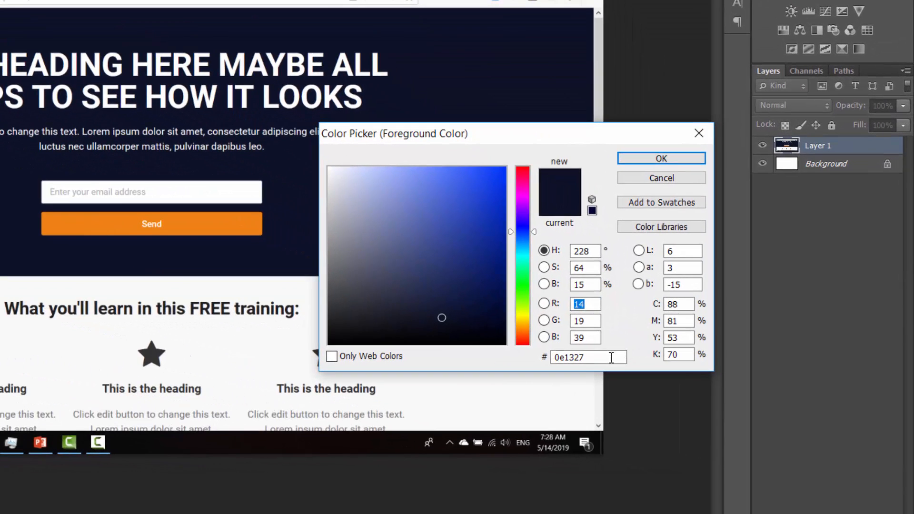
double_click(586, 364)
right_click(583, 363)
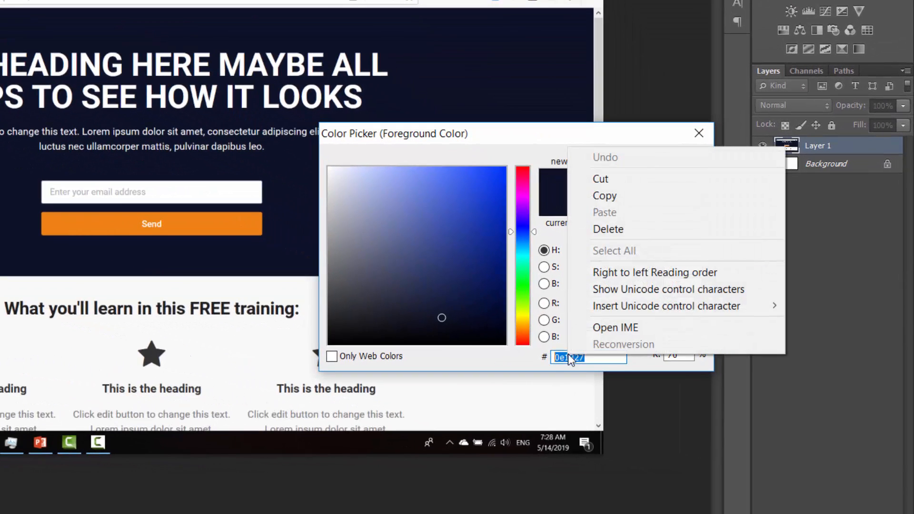
left_click(610, 196)
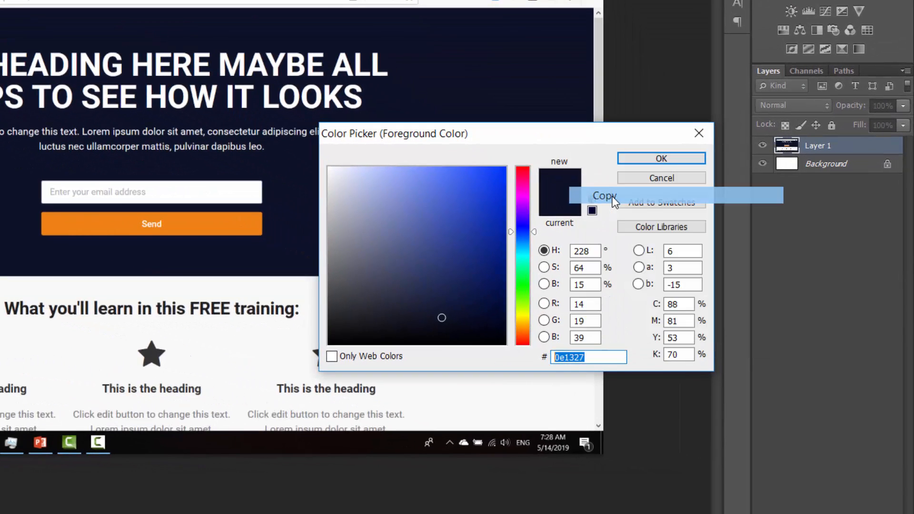
left_click(662, 159)
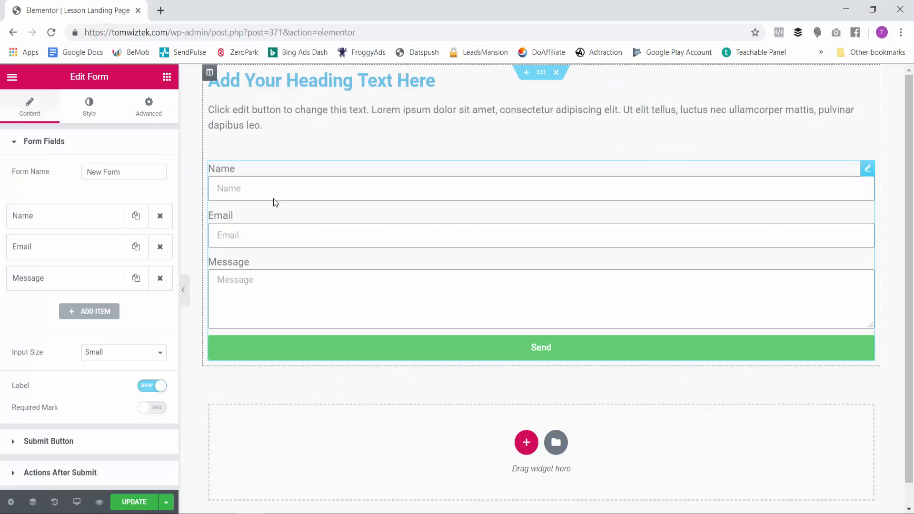
- Give the section containing the heading, text and form a Classic background with the color #0e1327
left_click(542, 75)
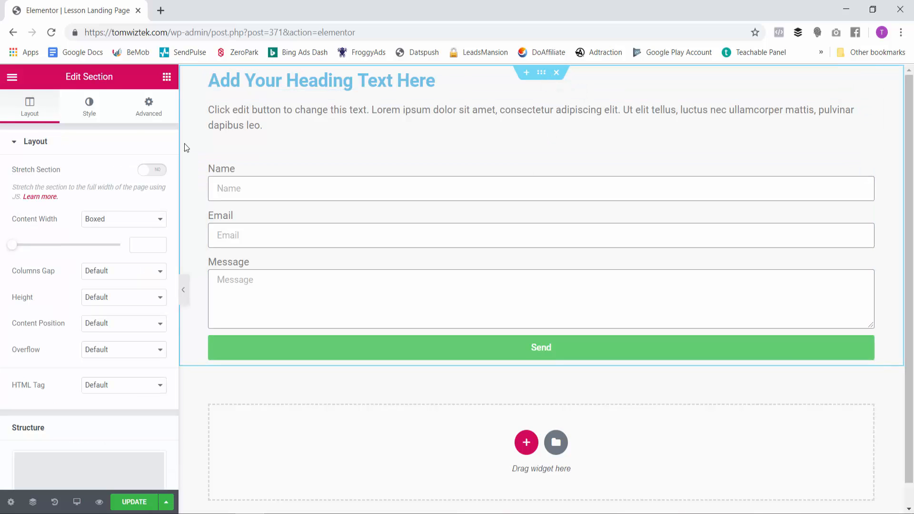
left_click(91, 113)
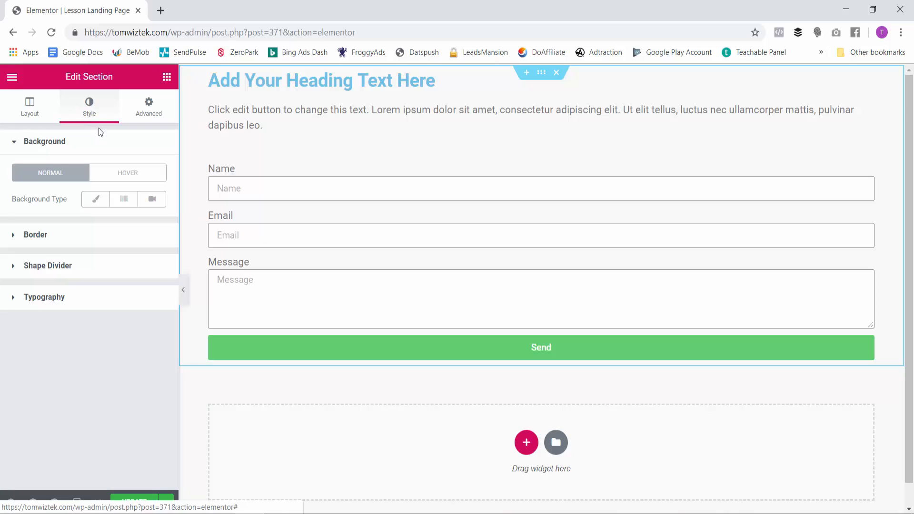
left_click(96, 202)
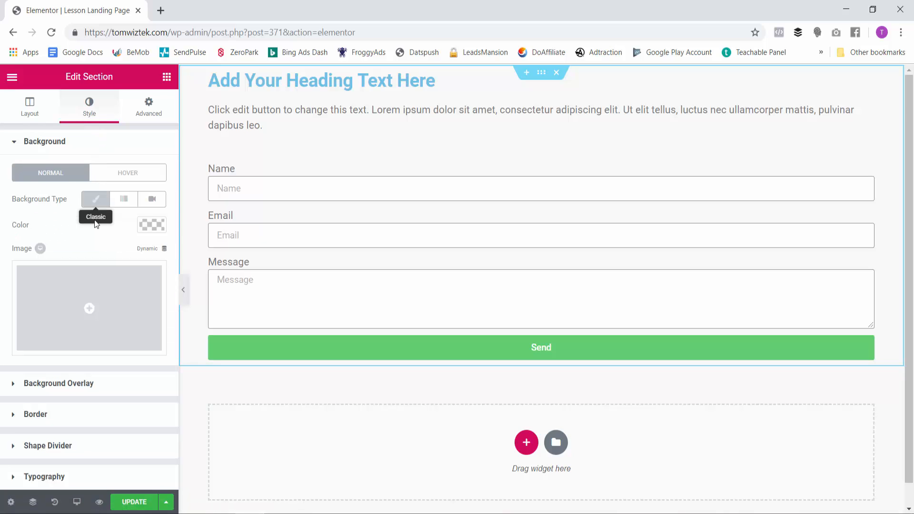
left_click(151, 225)
right_click(41, 225)
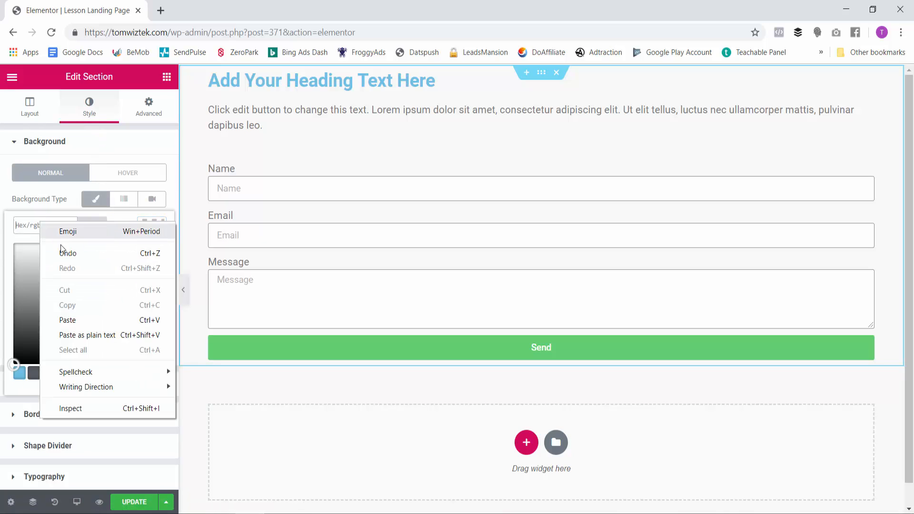
left_click(71, 320)
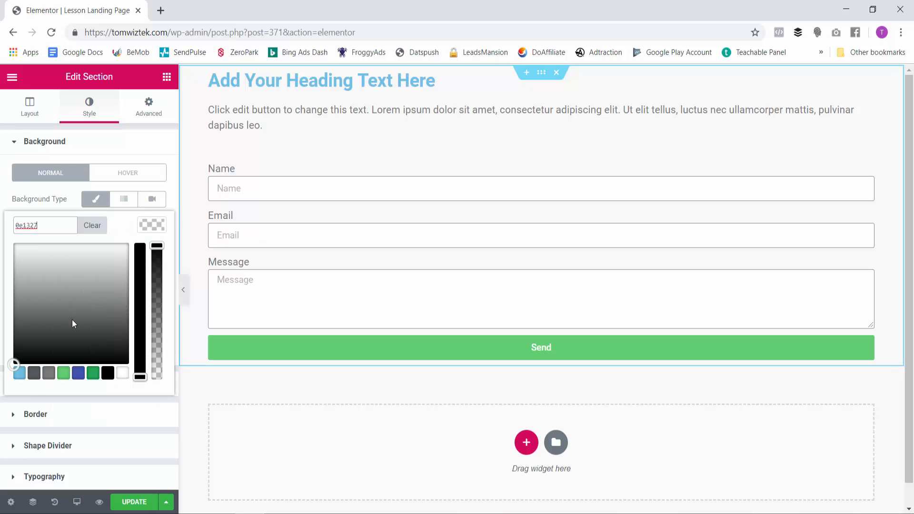
key("Return")
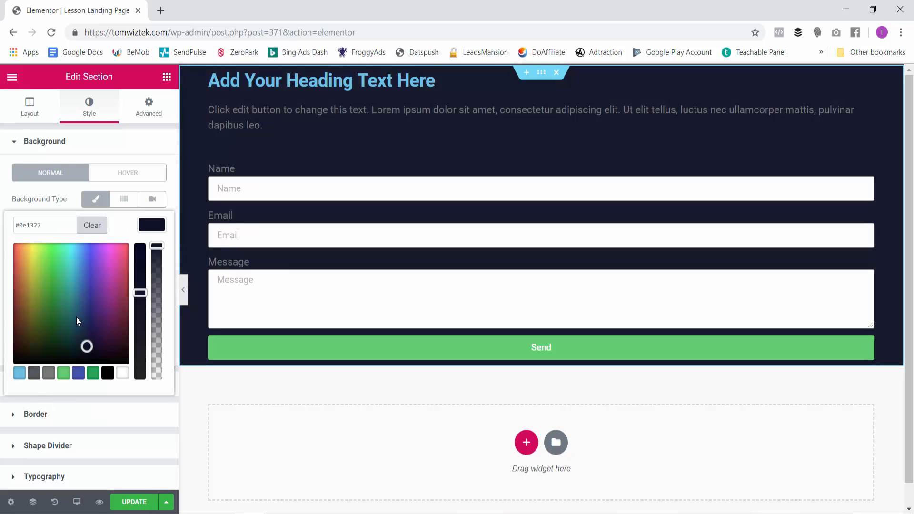
- Change the heading's text color to white
left_click(342, 81)
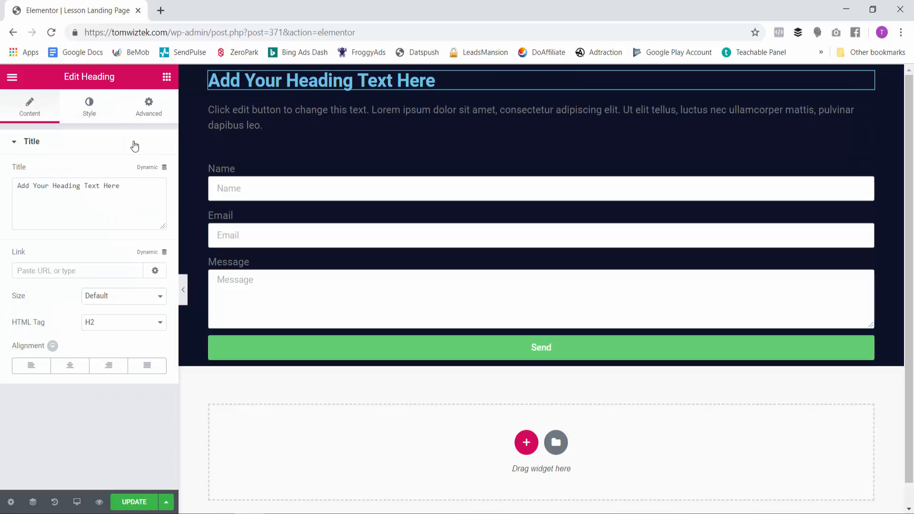
left_click(89, 107)
left_click(152, 175)
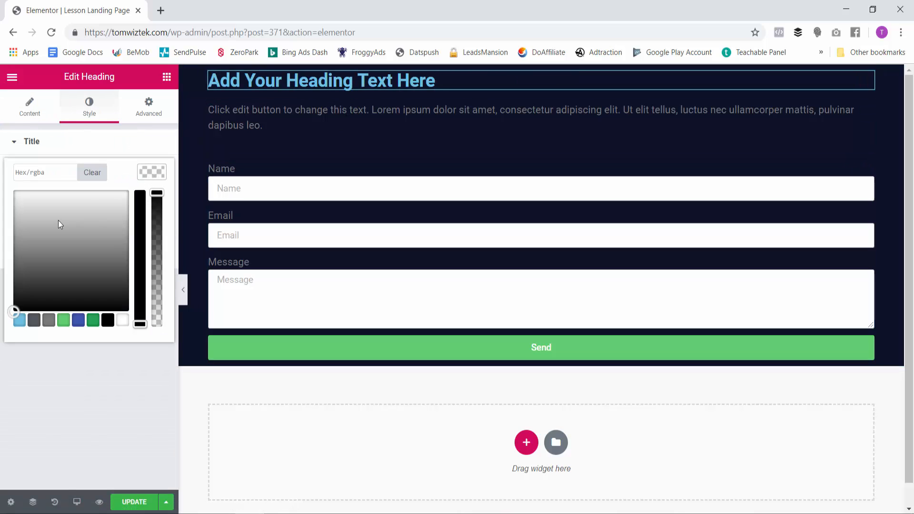
left_click_drag(17, 205, 2, 185)
- Change the text color of the paragraph below the heading to white
left_click(295, 122)
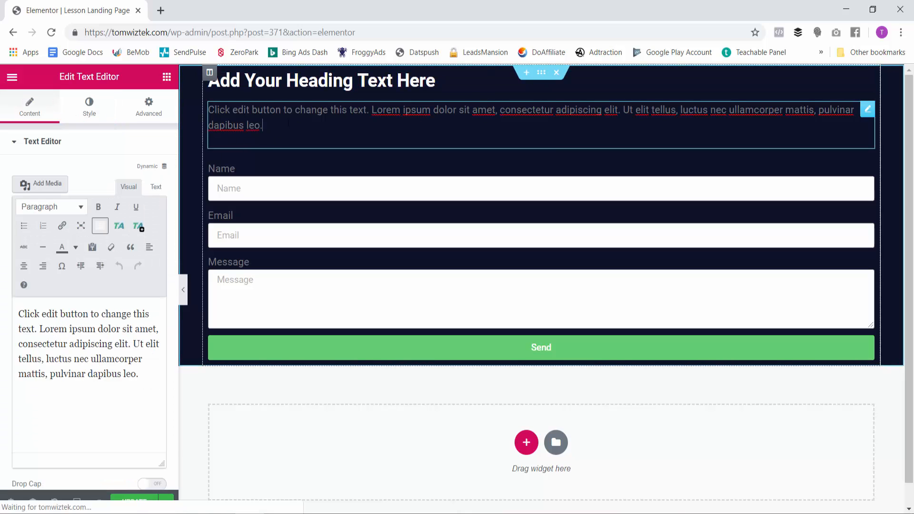
left_click(93, 107)
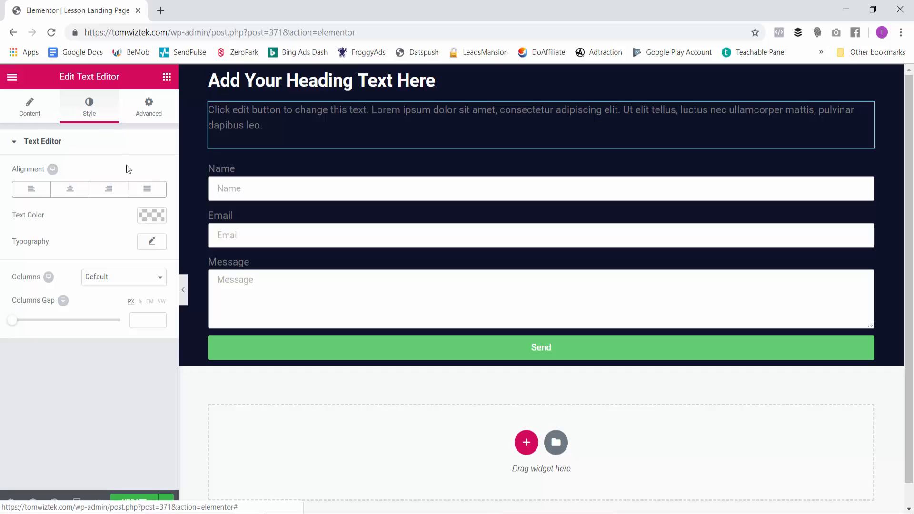
left_click(151, 215)
left_click_drag(63, 246, 0, 218)
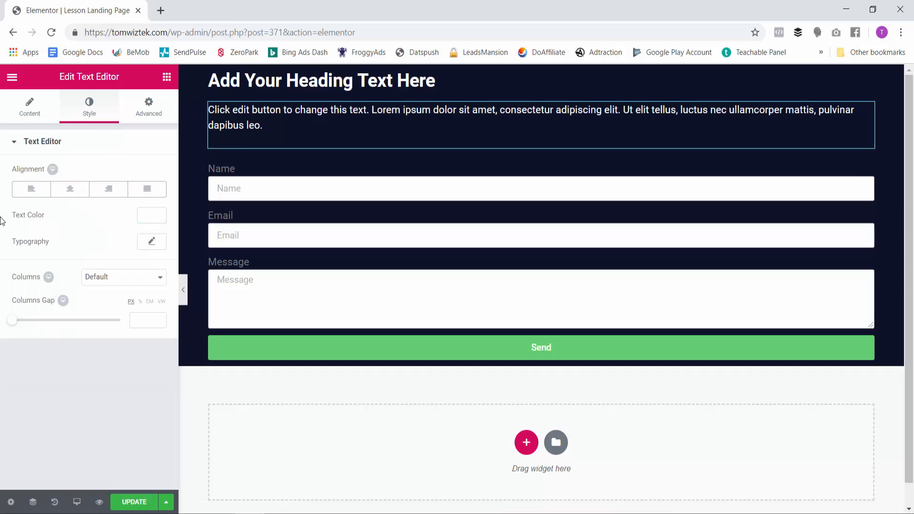
- Remove the Name and Message fields from the form, keeping only the Email field
left_click(500, 210)
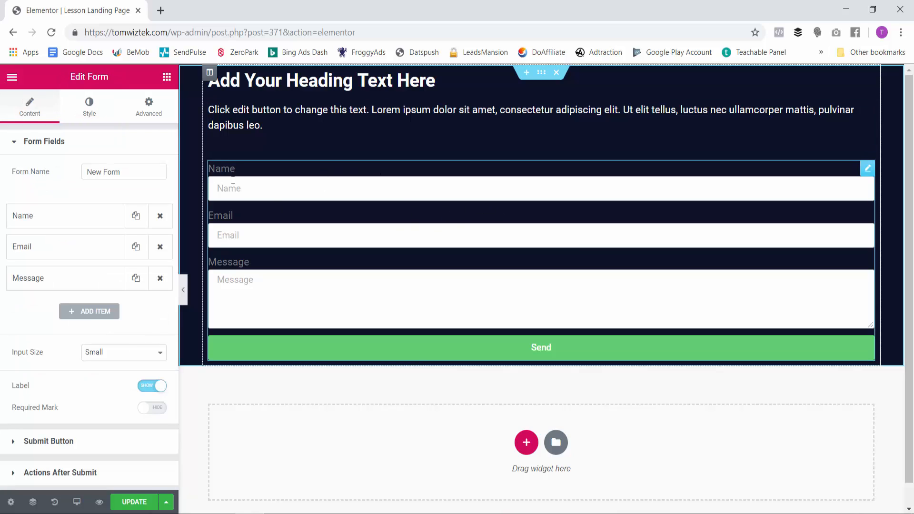
left_click(160, 216)
left_click(160, 247)
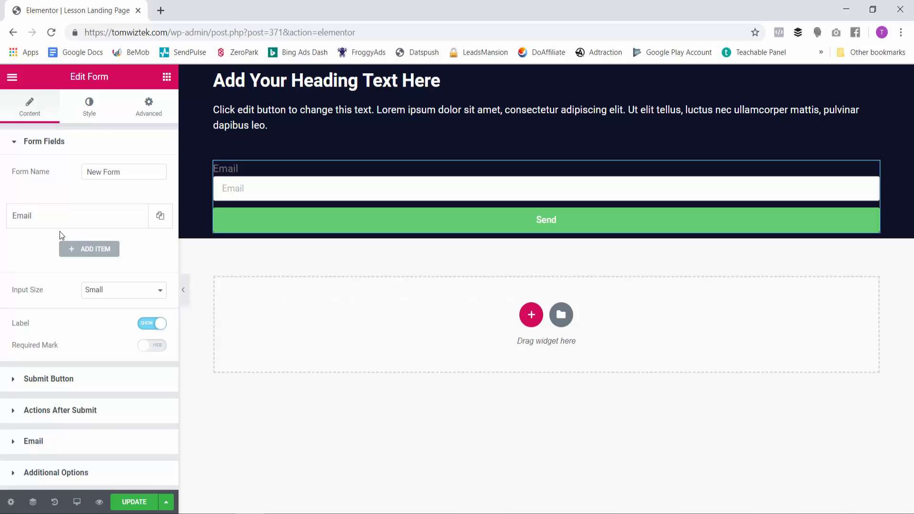
- Clear the Email field's label and set its placeholder to "Enter your email address"
left_click(33, 219)
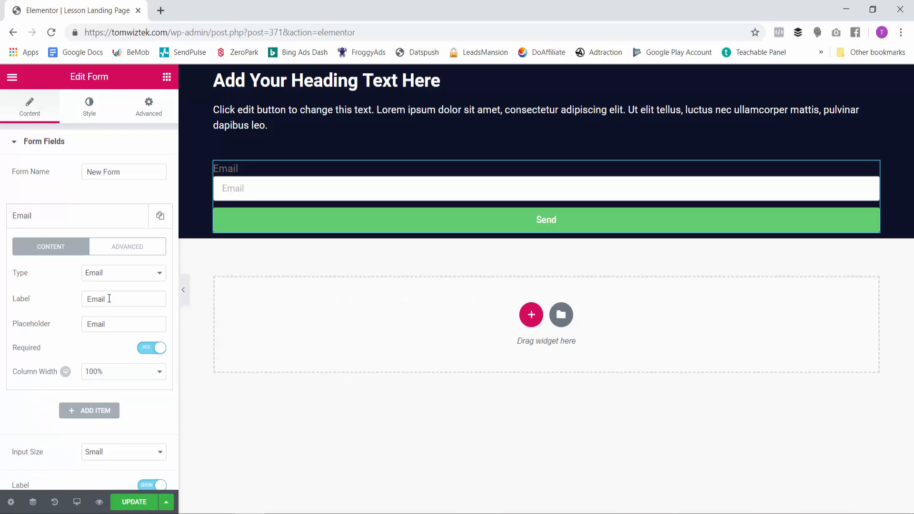
left_click_drag(109, 299, 81, 300)
key("BackSpace")
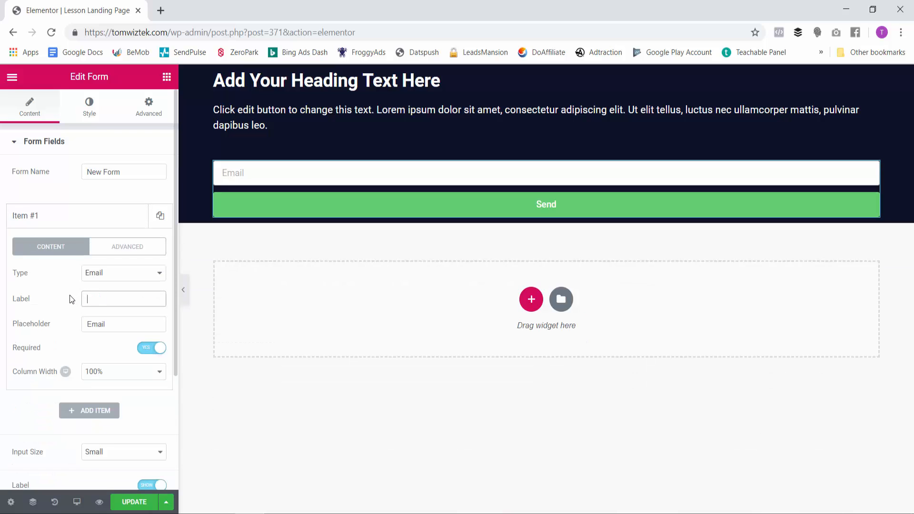
left_click(121, 327)
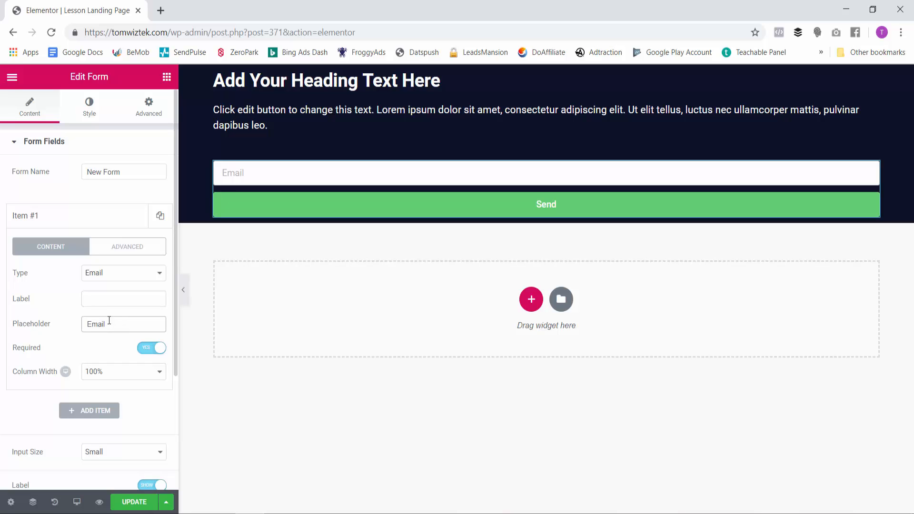
left_click_drag(109, 320, 74, 323)
type("Enter your email address")
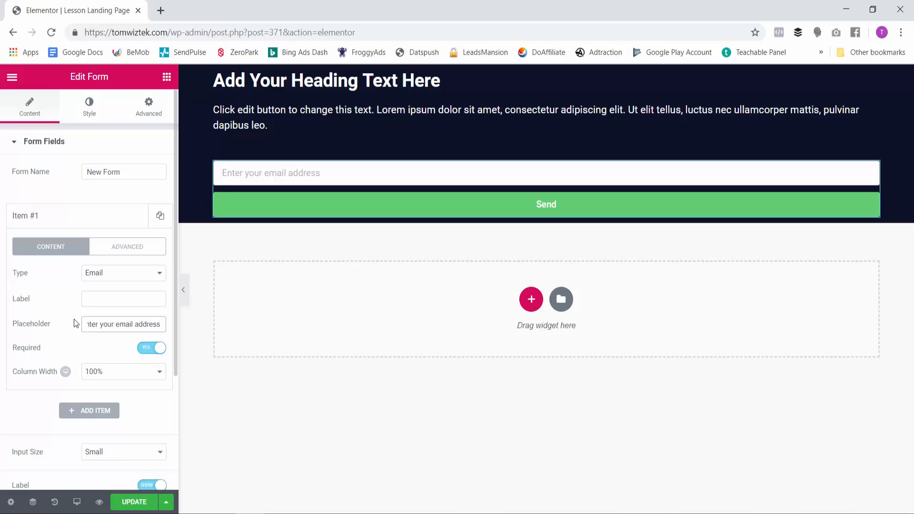
key("Tab")
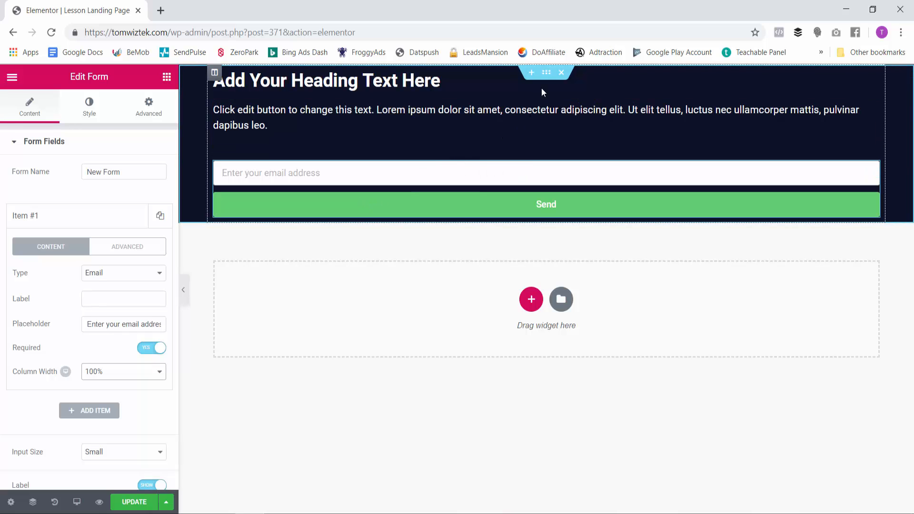
- Set the boxed content width of the navy section to 900
left_click(546, 76)
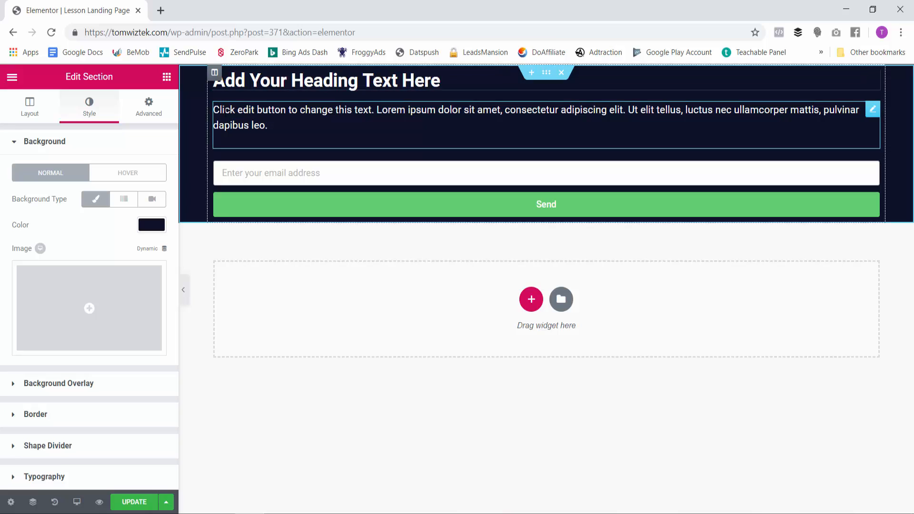
left_click(35, 114)
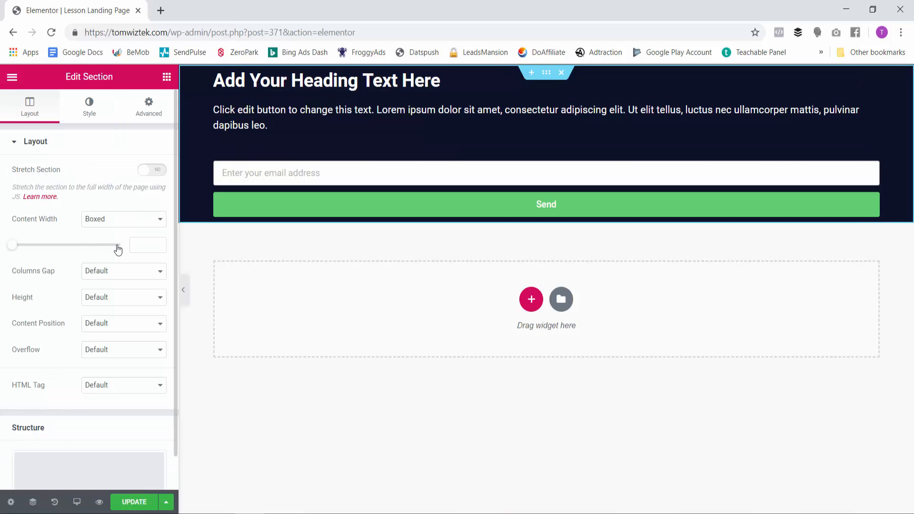
left_click(154, 247)
type("900")
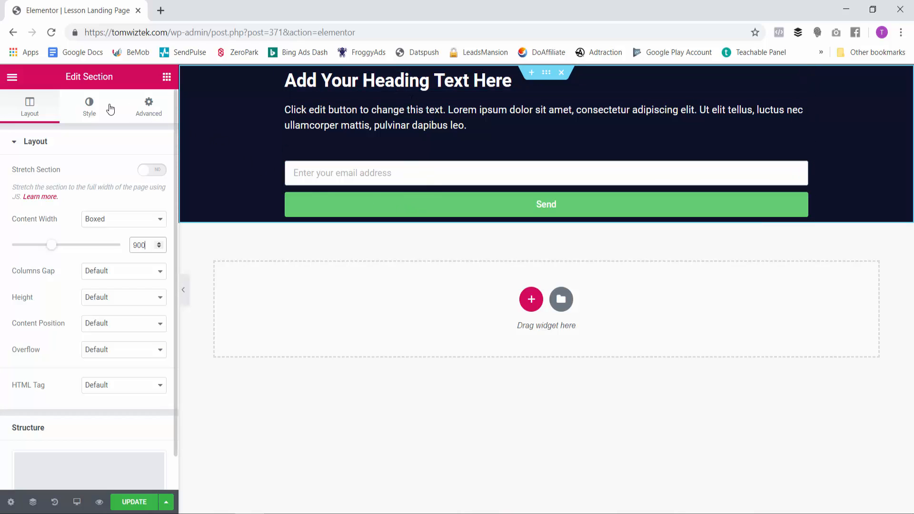
- Unlink the section's padding values and set the top and bottom padding to 70 px
left_click(148, 109)
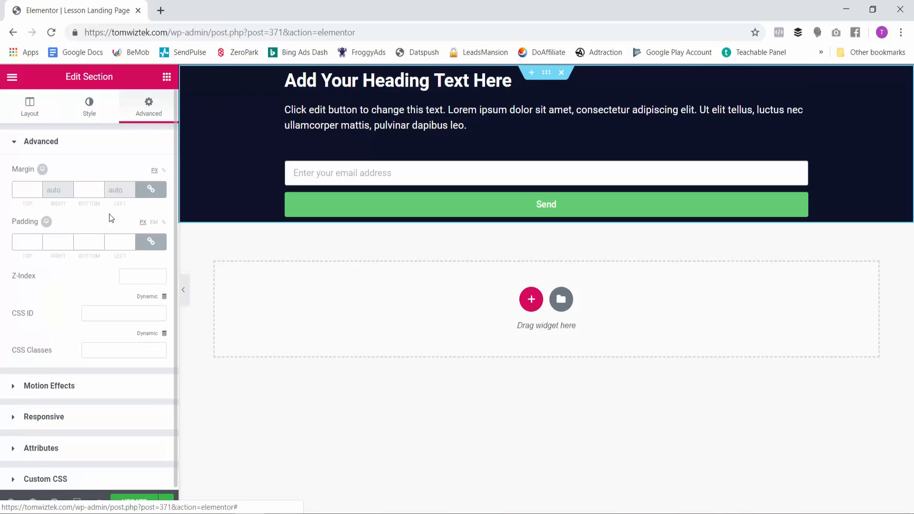
left_click(151, 242)
type("70")
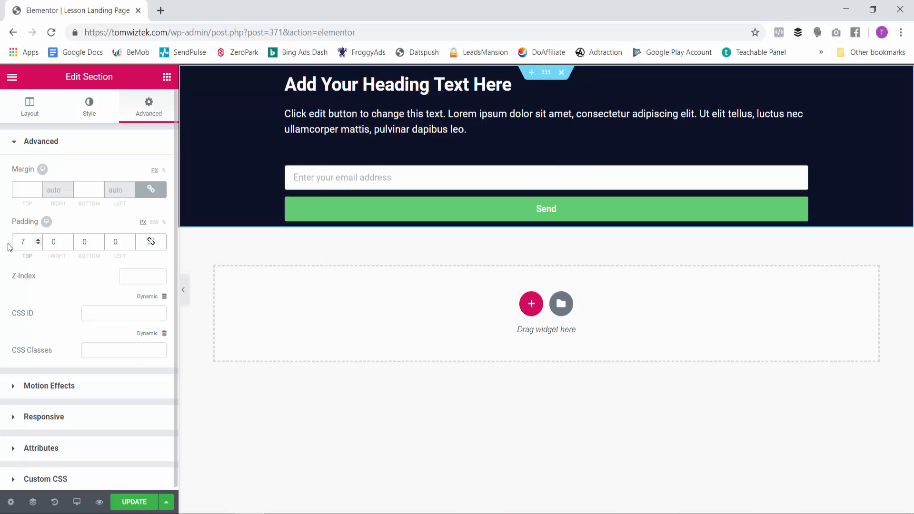
double_click(86, 242)
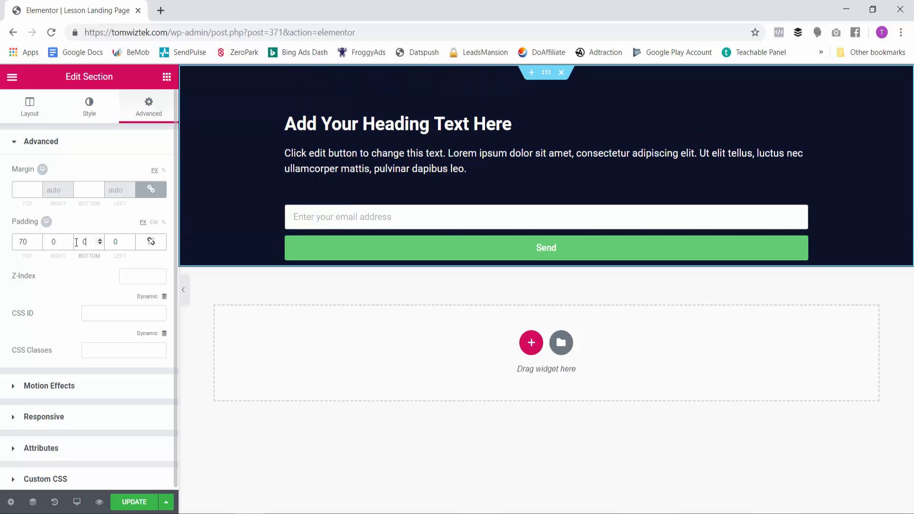
type("70")
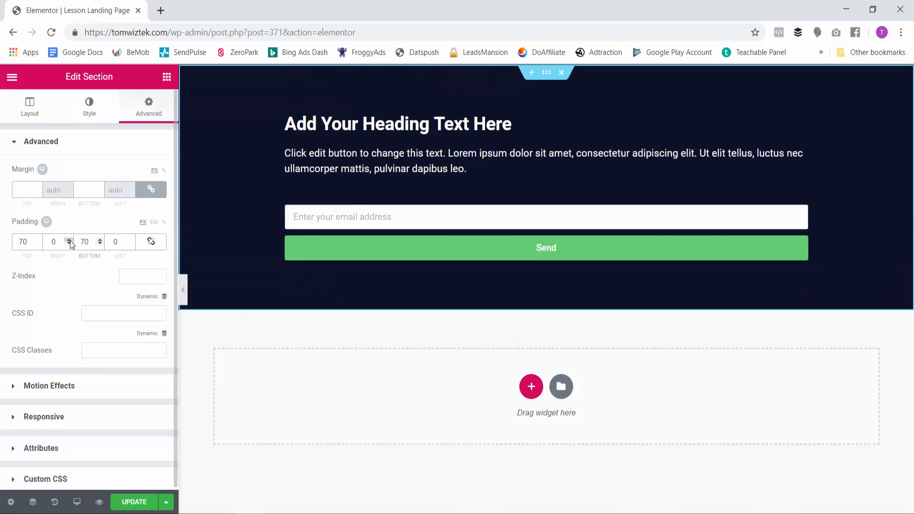
- Enlarge the heading's font size to 59 px and center the heading
left_click(289, 123)
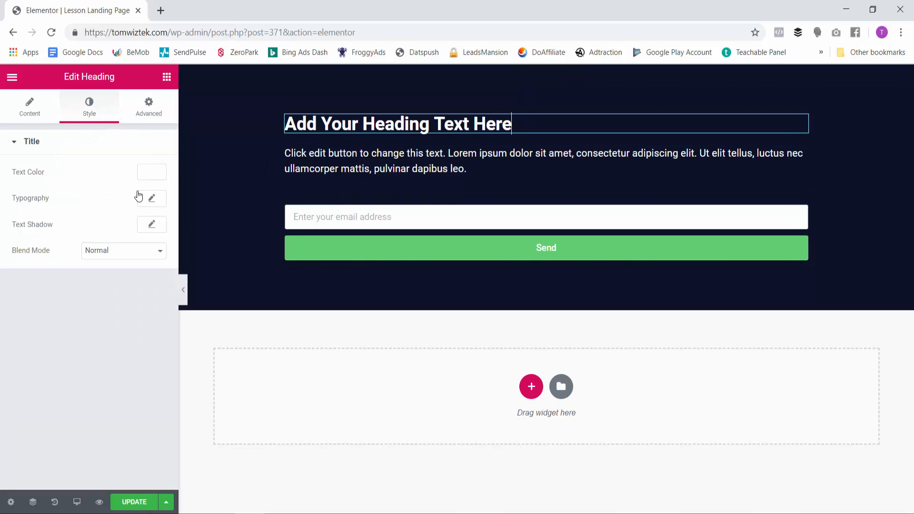
left_click(152, 199)
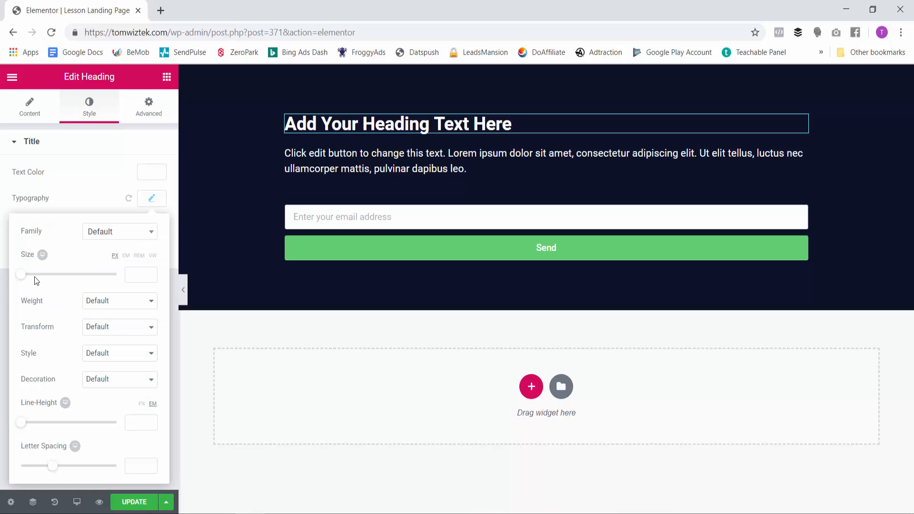
left_click_drag(35, 276, 53, 279)
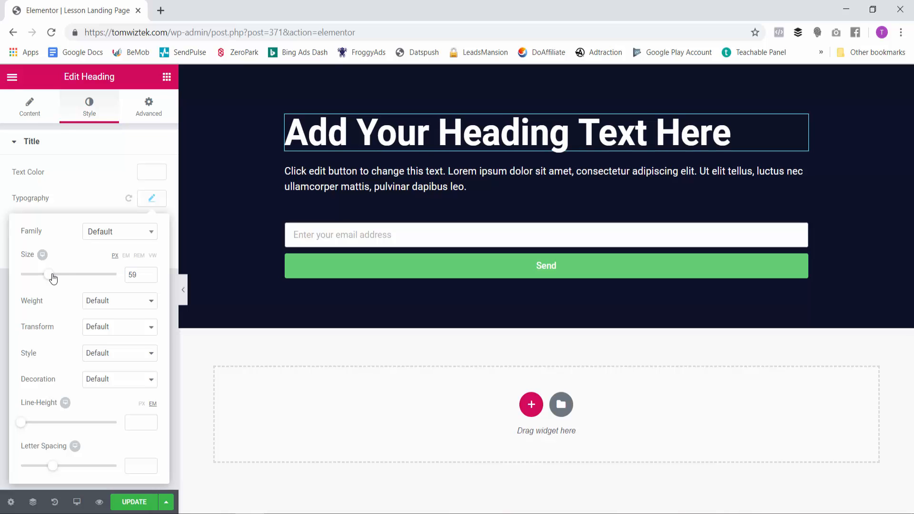
left_click(41, 114)
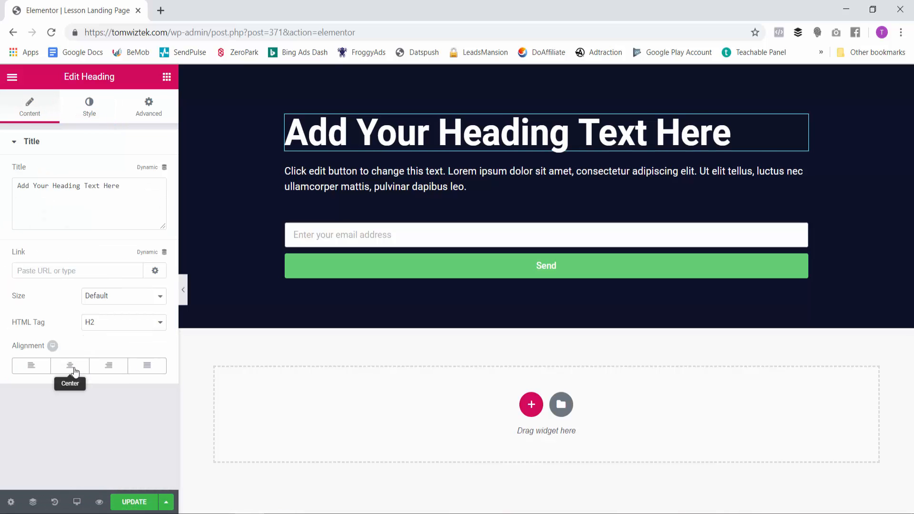
left_click(74, 371)
- Center the paragraph below the heading and set its font size to 16 px
left_click(389, 190)
left_click(91, 106)
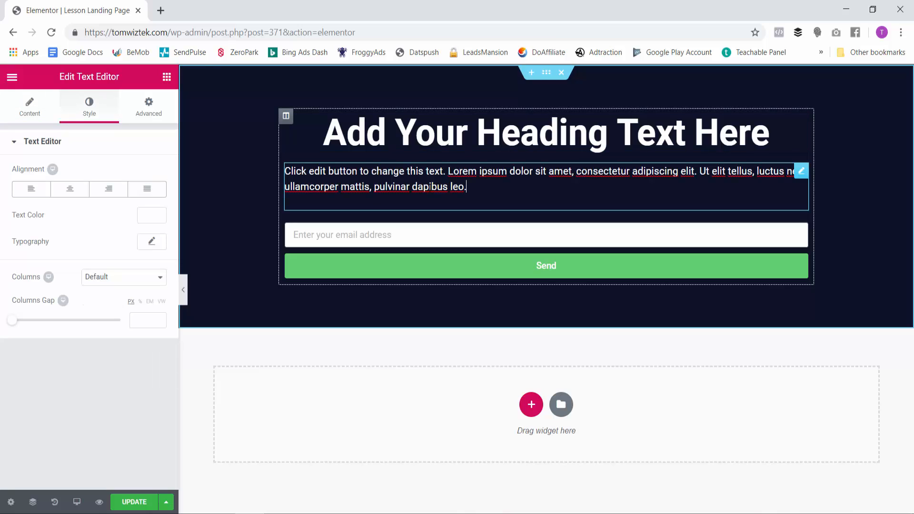
left_click(70, 189)
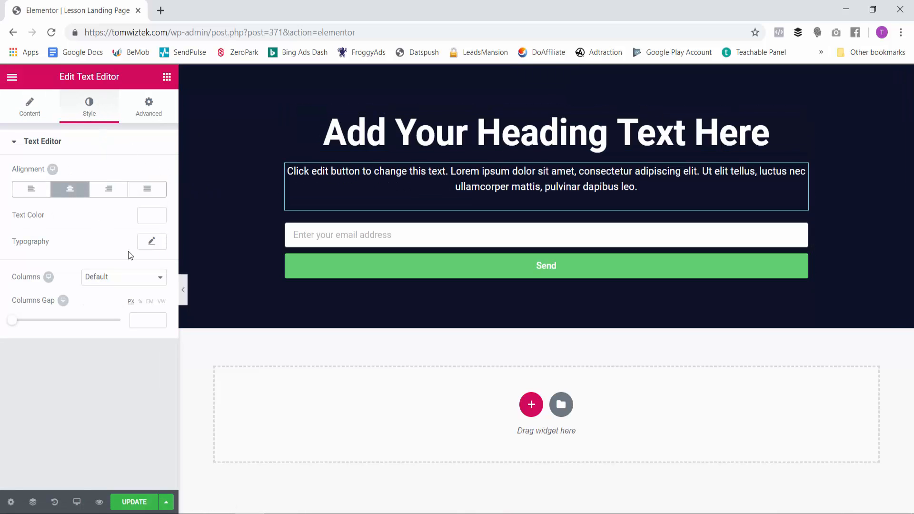
left_click(152, 241)
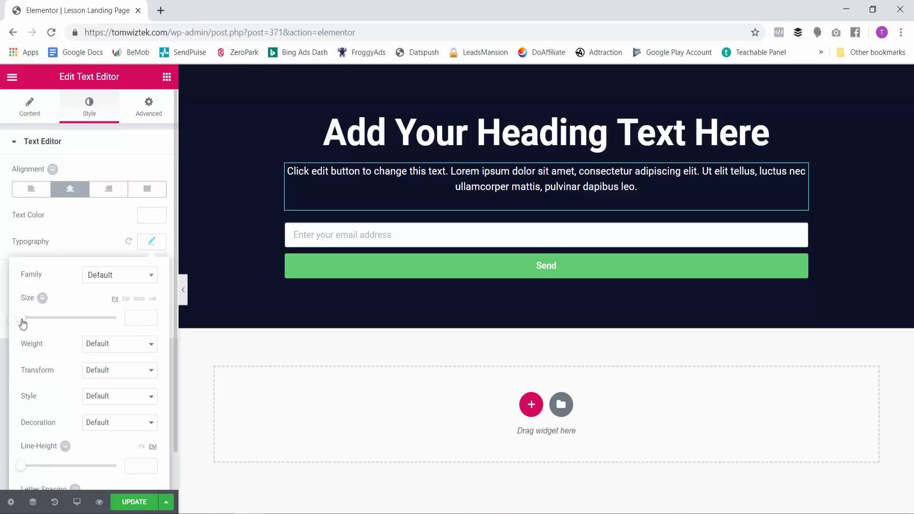
left_click_drag(22, 324, 30, 322)
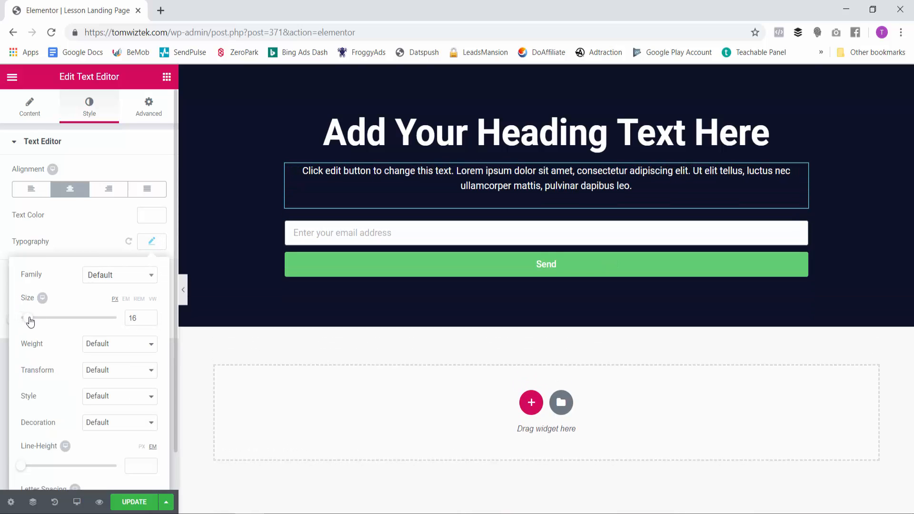
left_click(37, 106)
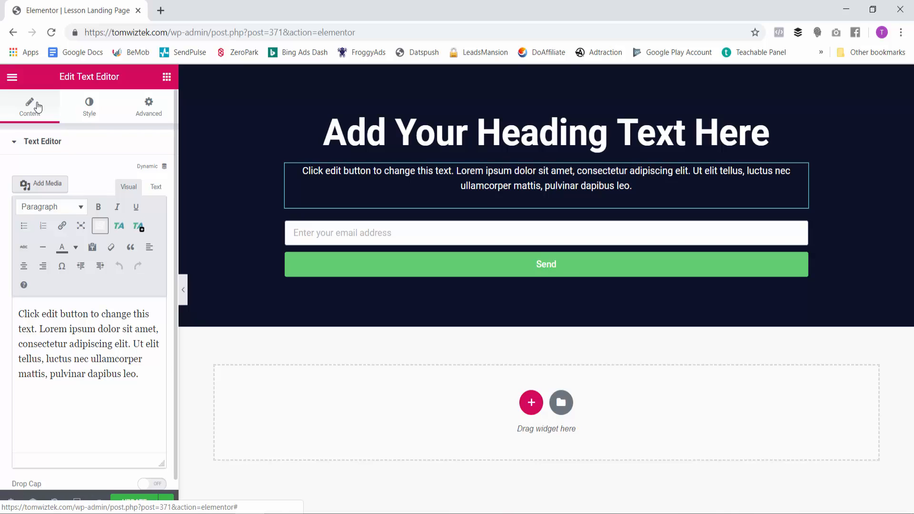
- Unlink the form's padding values and set its right and left padding to 250 px
left_click(515, 236)
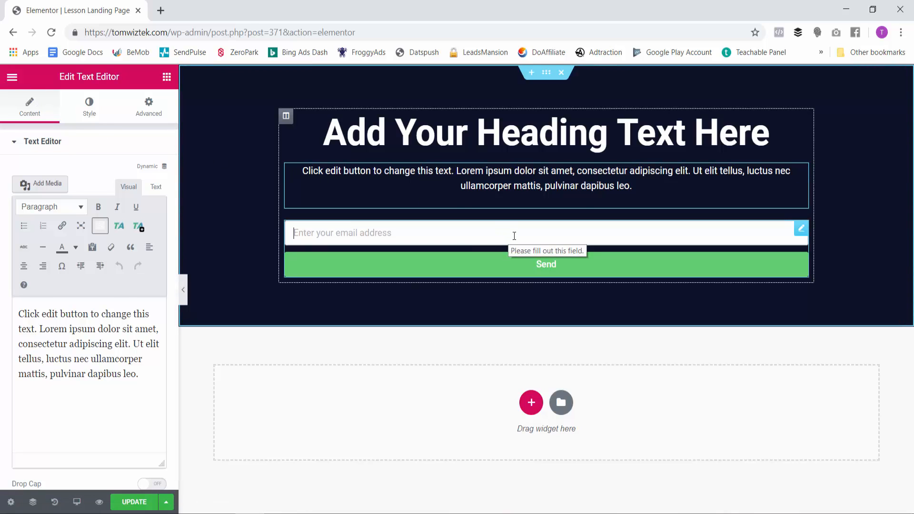
left_click(515, 236)
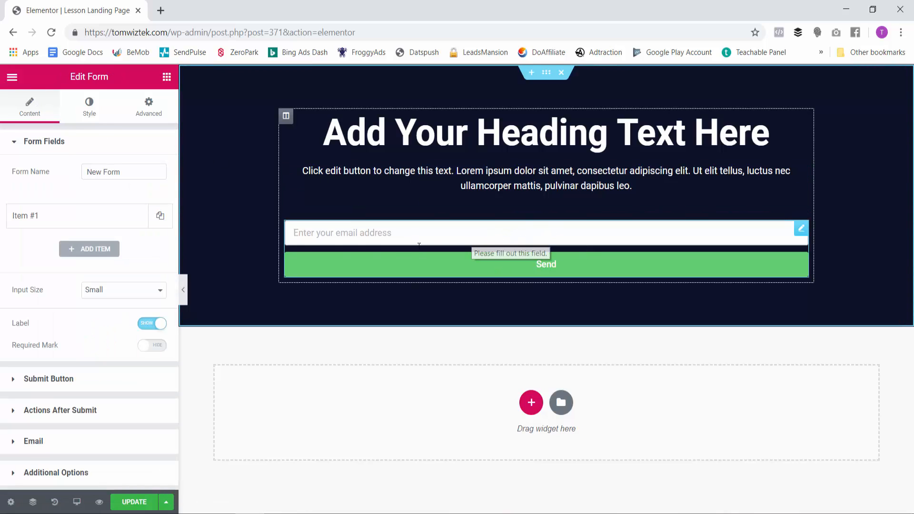
left_click(149, 112)
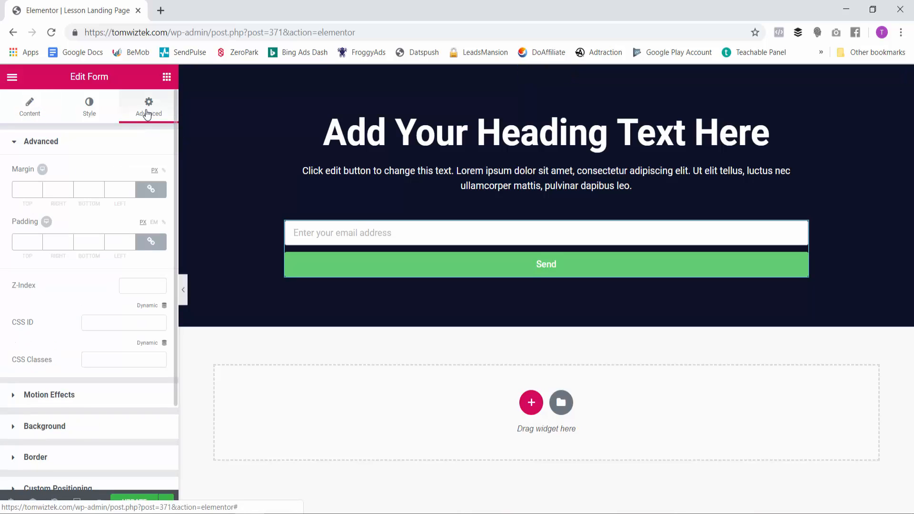
left_click(156, 244)
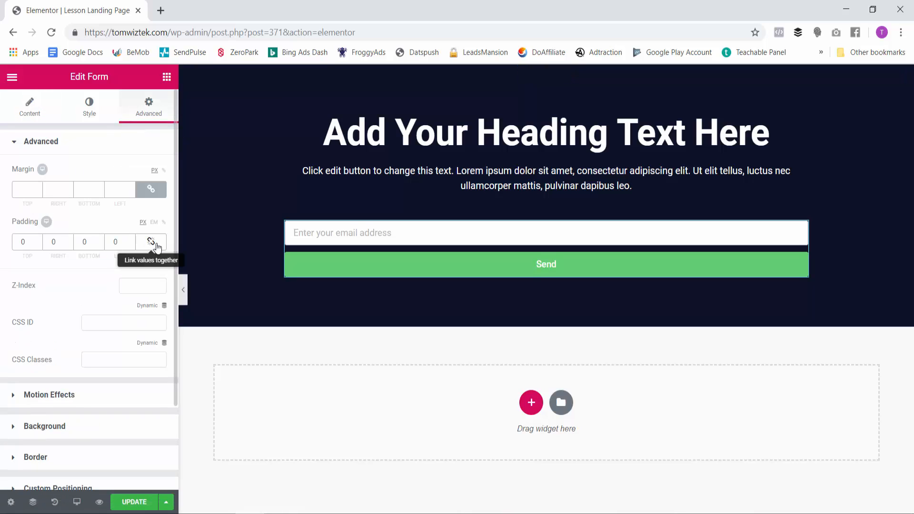
double_click(49, 242)
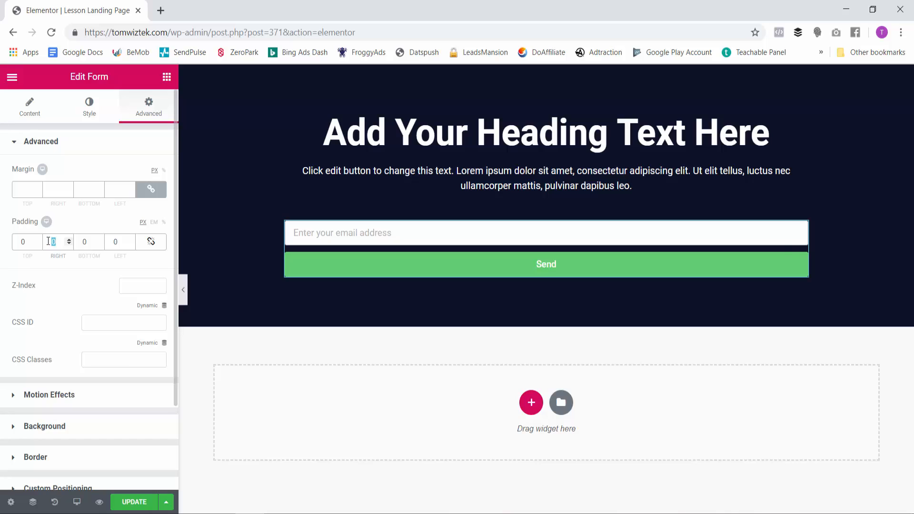
type("250")
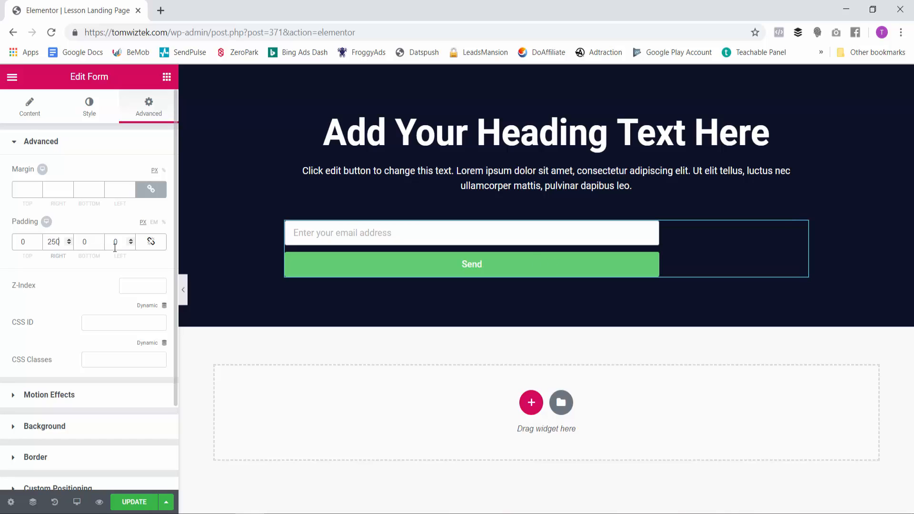
left_click(115, 241)
type("250")
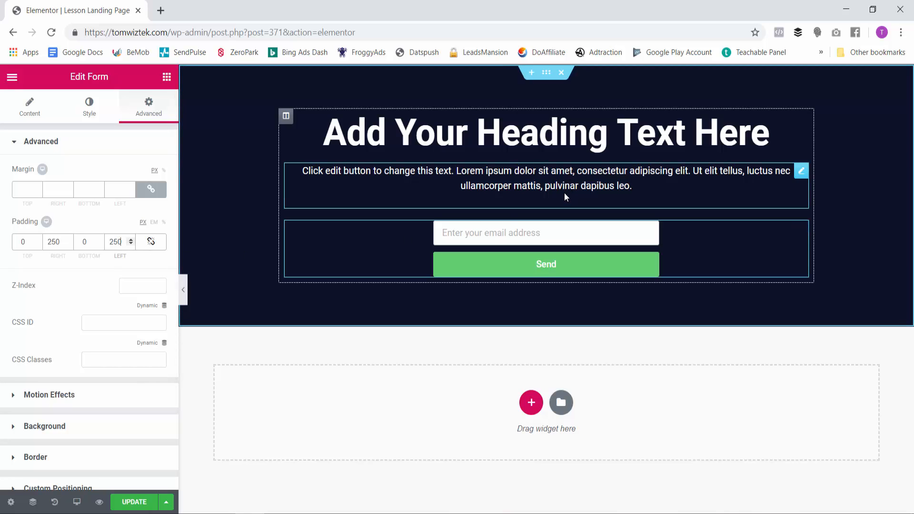
- Unlink the paragraph's padding values and set its right and left padding to 60 px
left_click(551, 183)
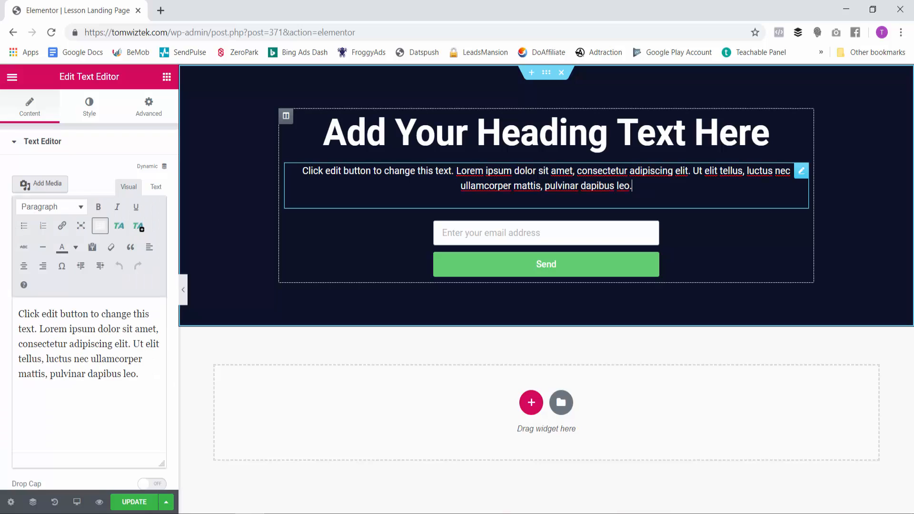
left_click(150, 108)
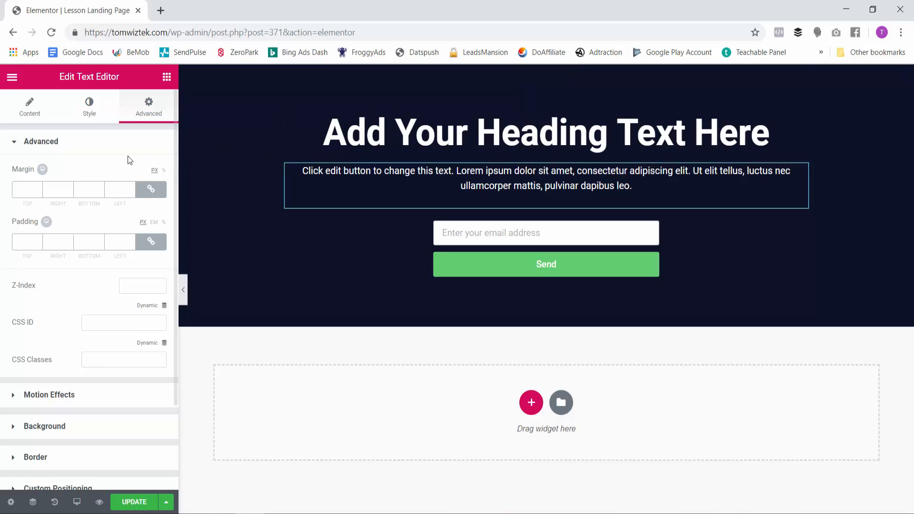
left_click(151, 242)
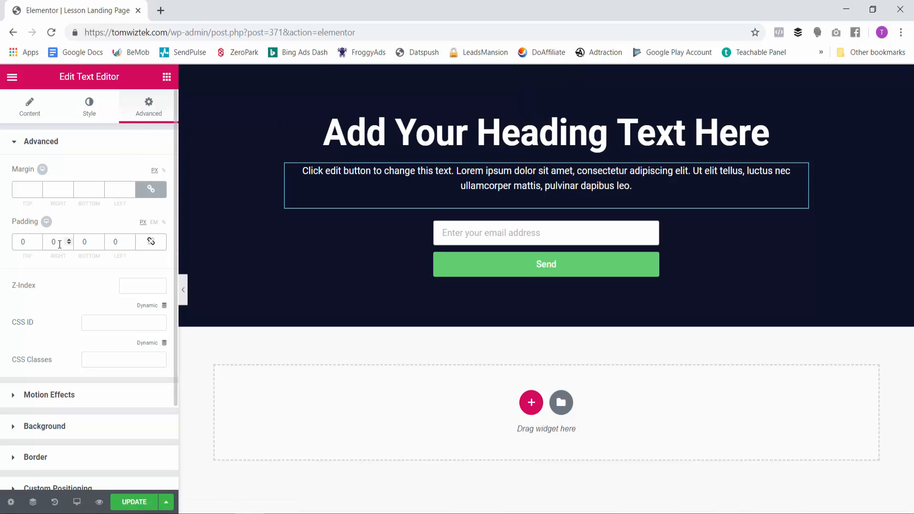
type("40")
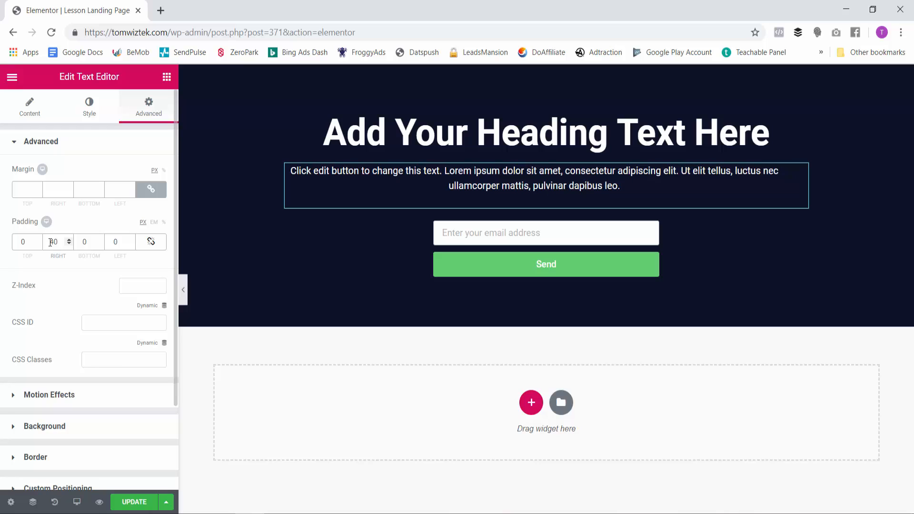
key("BackSpace")
key("BackSpace")
type("60")
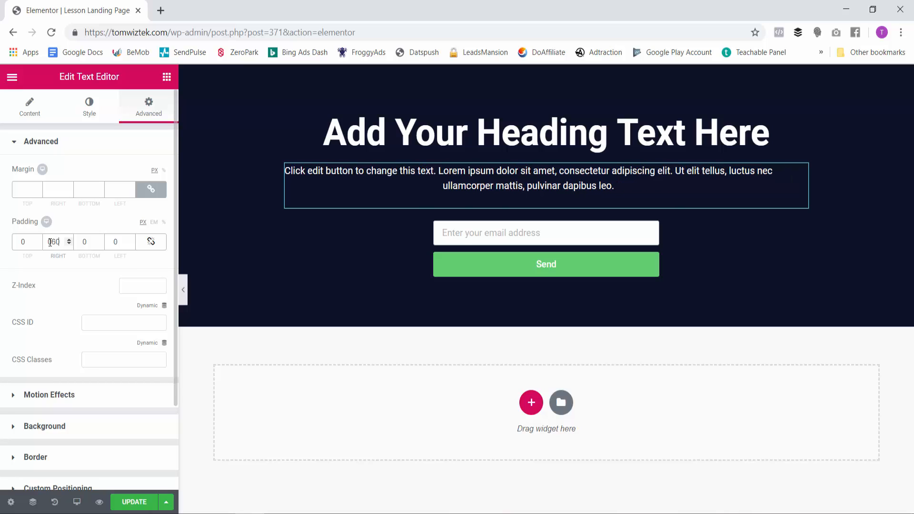
double_click(119, 242)
type("60")
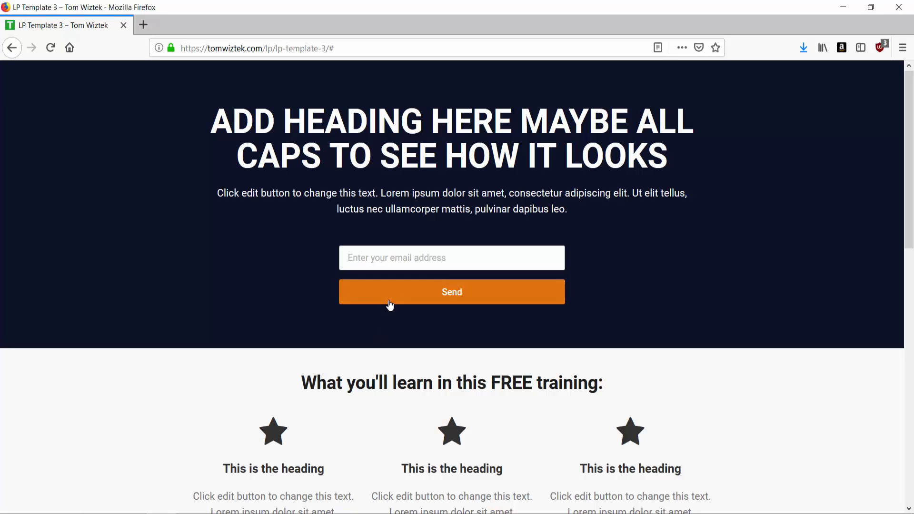
- Switch to Photoshop, sample the orange of the Send button in the template screenshot and copy its hex code ee8215
left_click(285, 513)
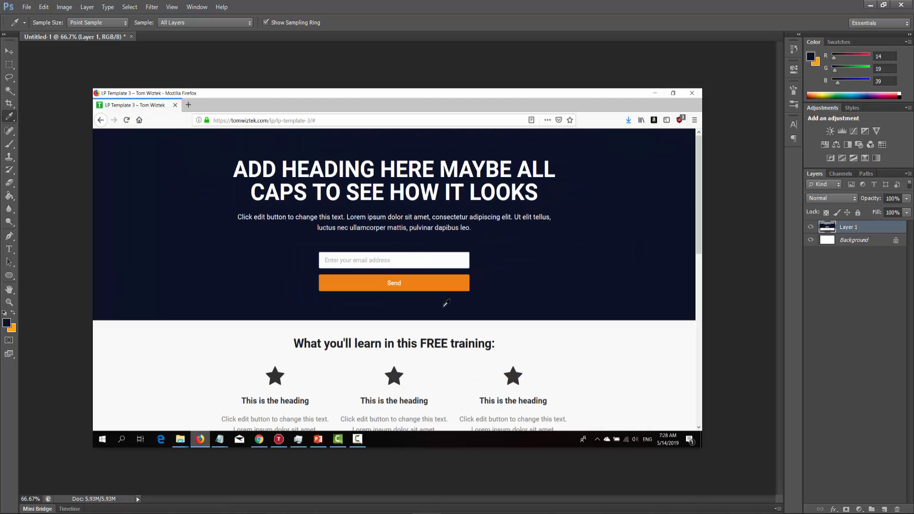
left_click(446, 283)
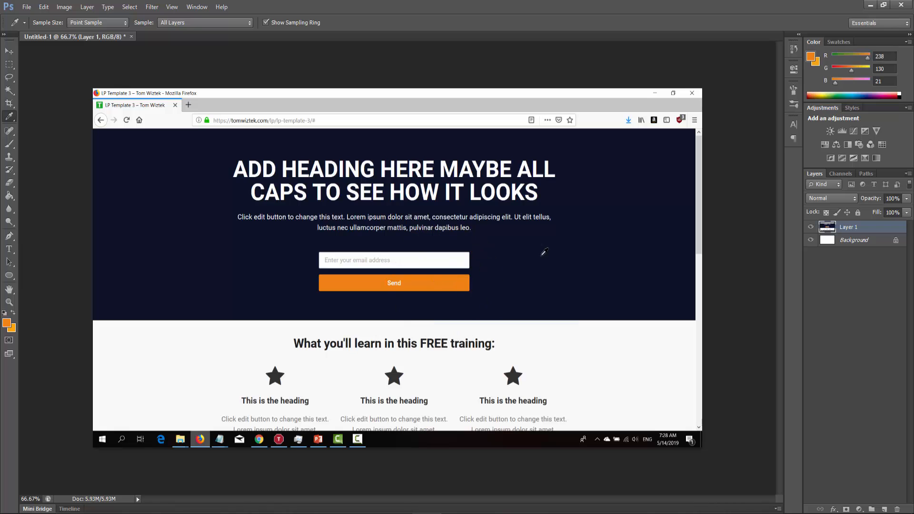
left_click(812, 57)
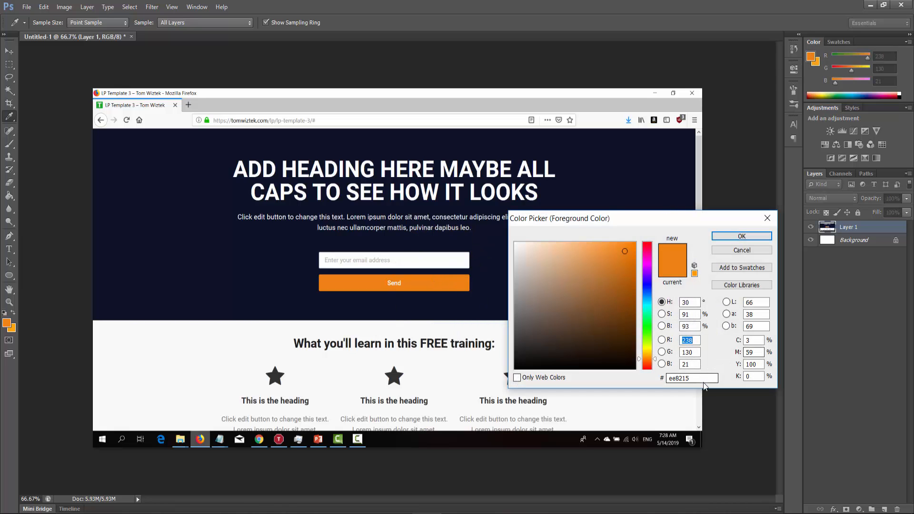
double_click(674, 377)
right_click(673, 377)
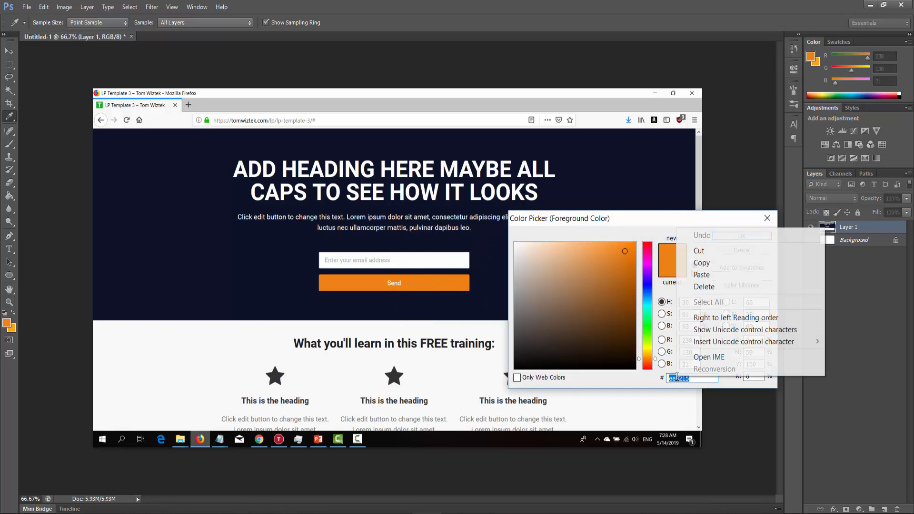
left_click(713, 261)
left_click(739, 236)
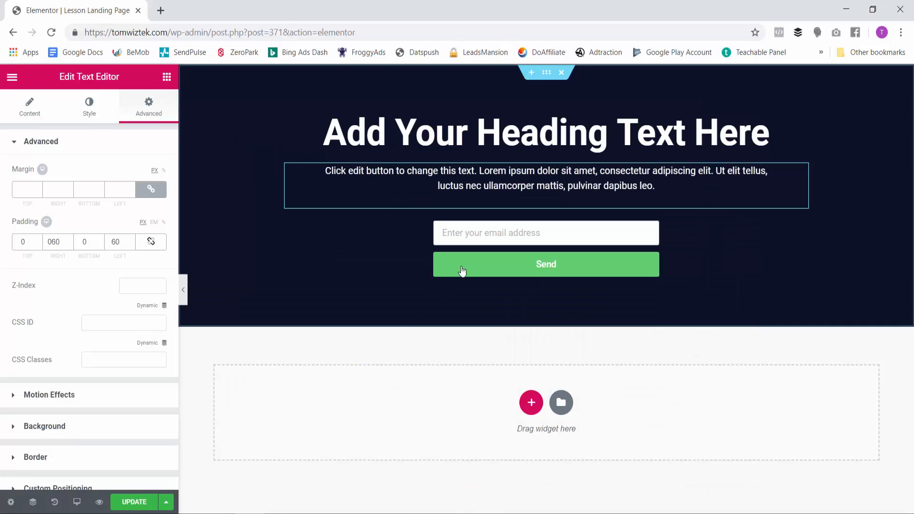
- Return to Elementor and set the form button's normal background color to the copied hex code ee8215
left_click(472, 265)
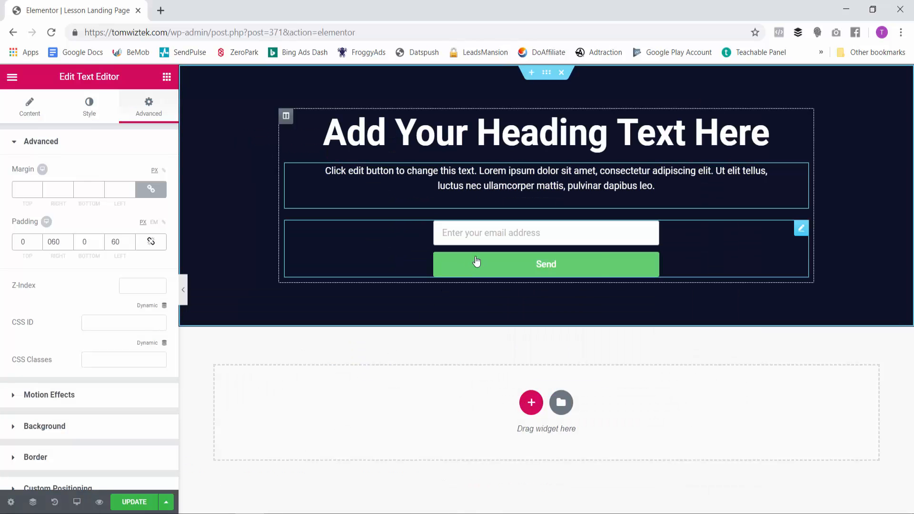
left_click(92, 111)
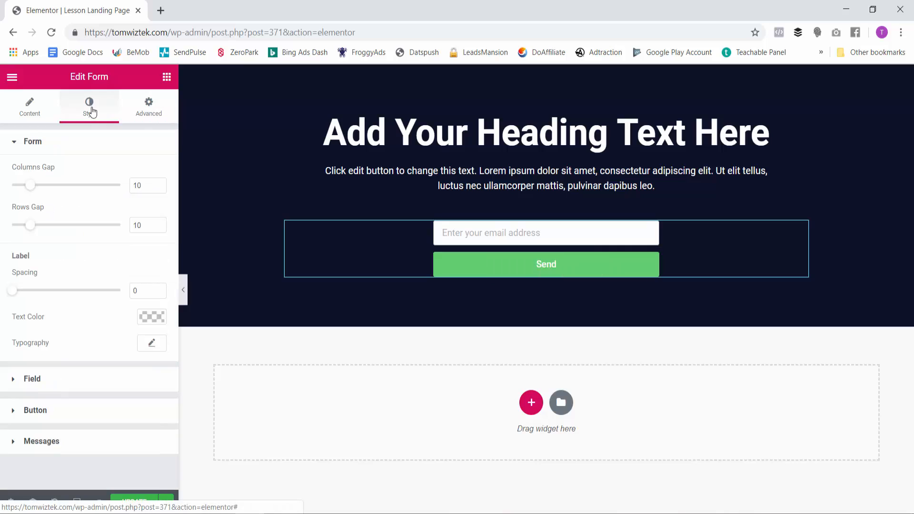
left_click(35, 411)
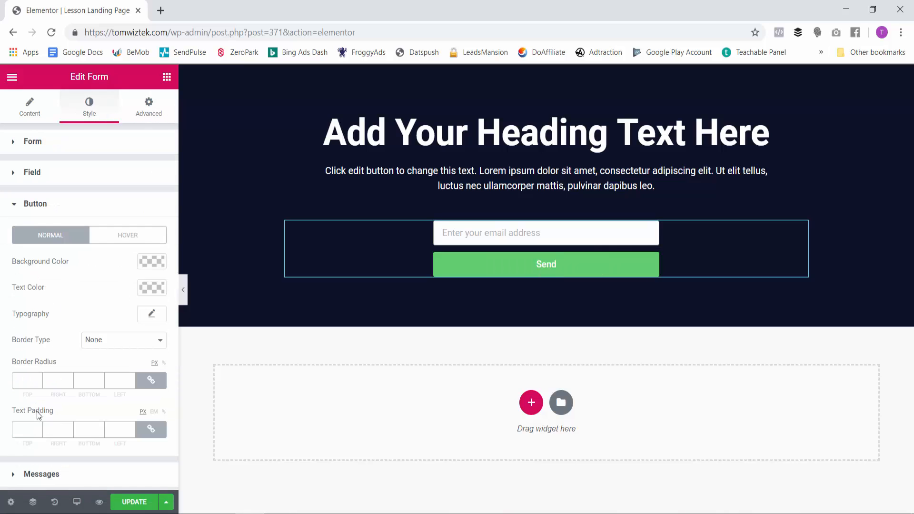
left_click(156, 264)
right_click(65, 263)
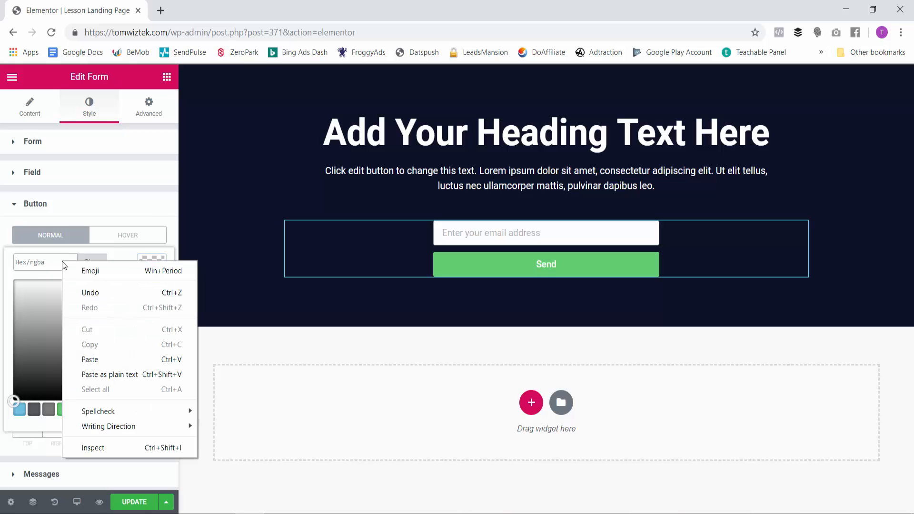
left_click(89, 359)
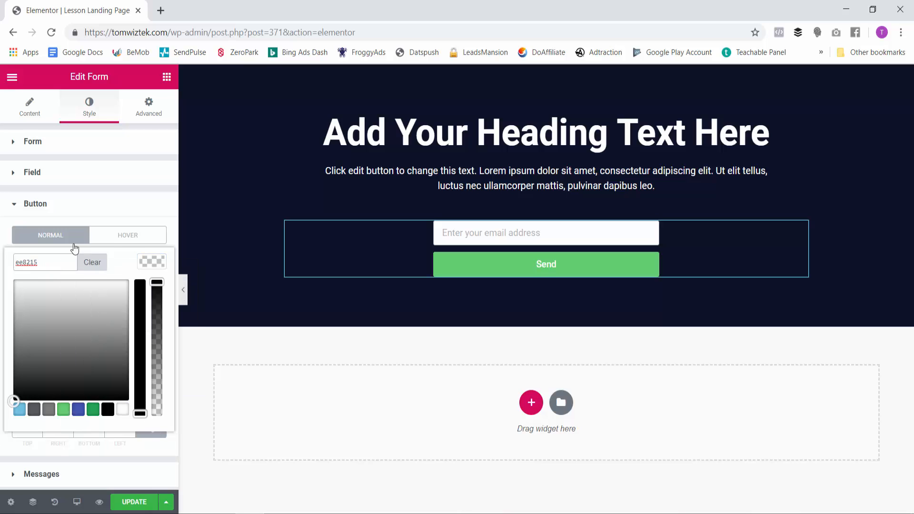
left_click(81, 221)
left_click(32, 204)
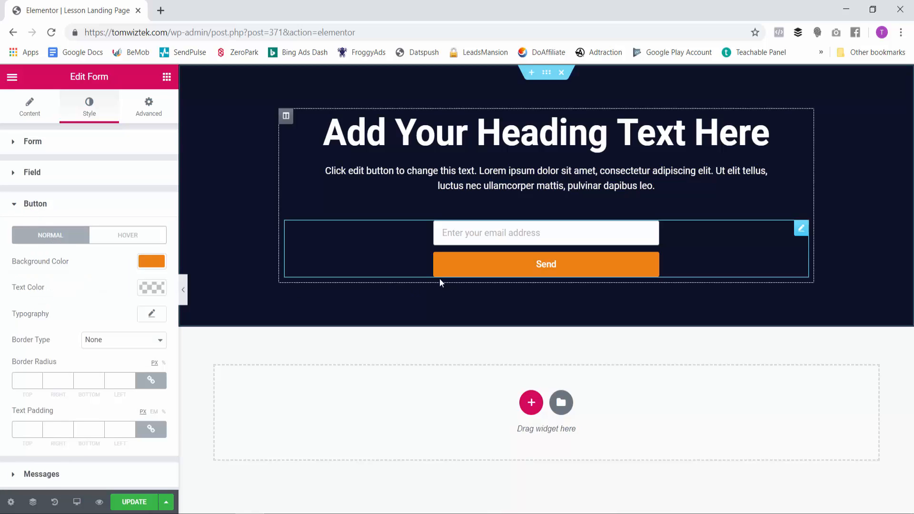
- Set the form button's hover background color to a darker orange, #d85d00, starting from the copied ee8215
left_click(128, 238)
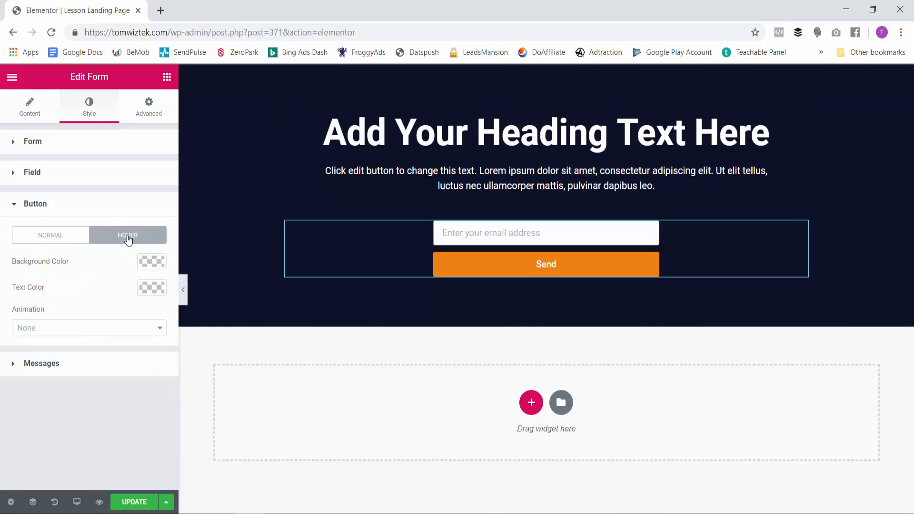
left_click(152, 261)
right_click(47, 262)
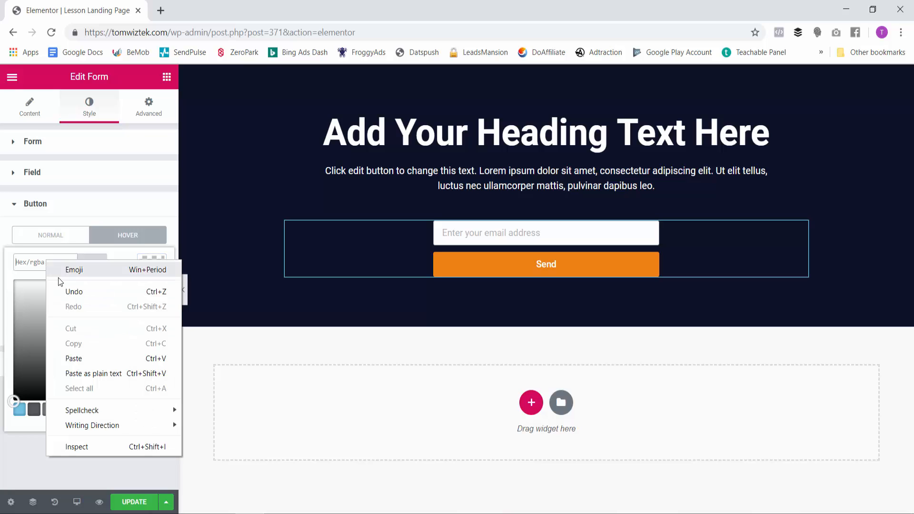
left_click(79, 356)
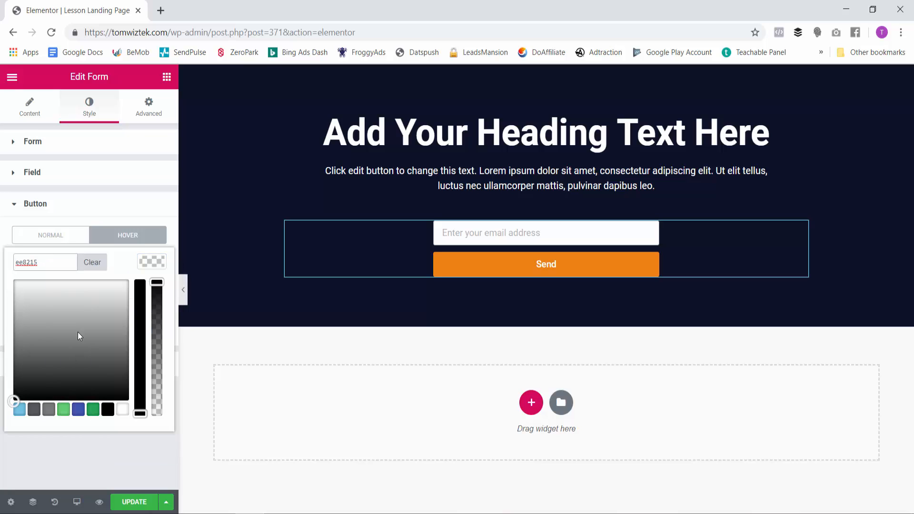
key("Return")
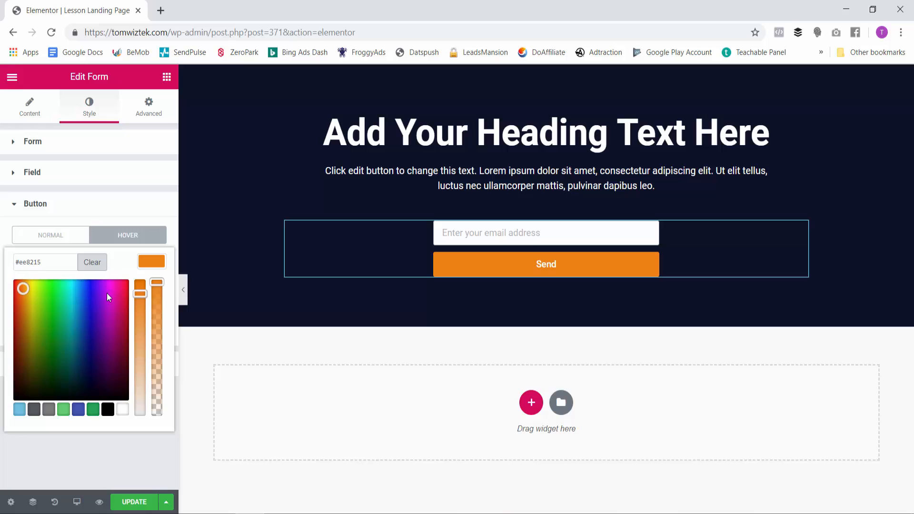
left_click(22, 299)
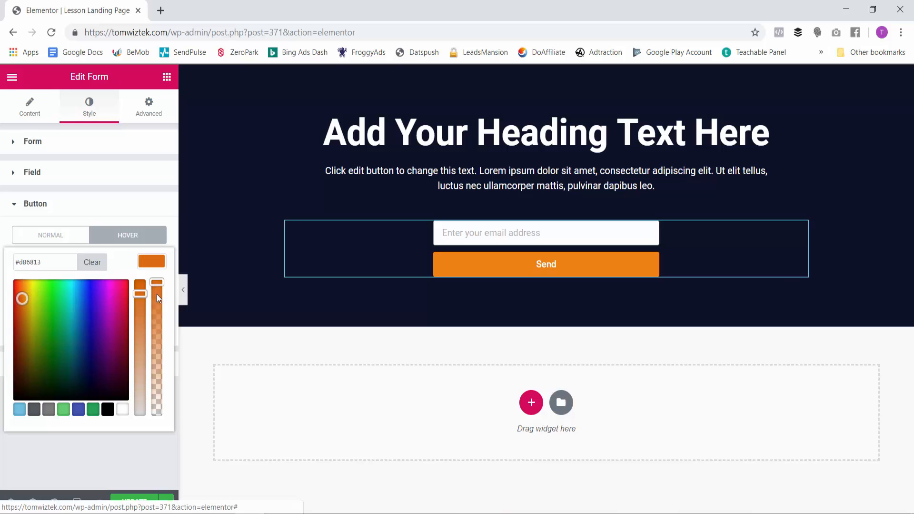
left_click_drag(142, 293, 141, 282)
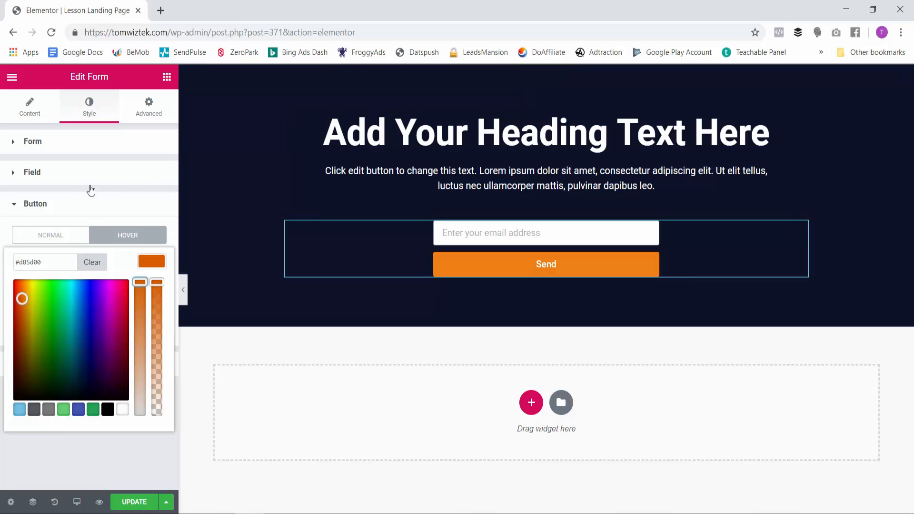
left_click(60, 203)
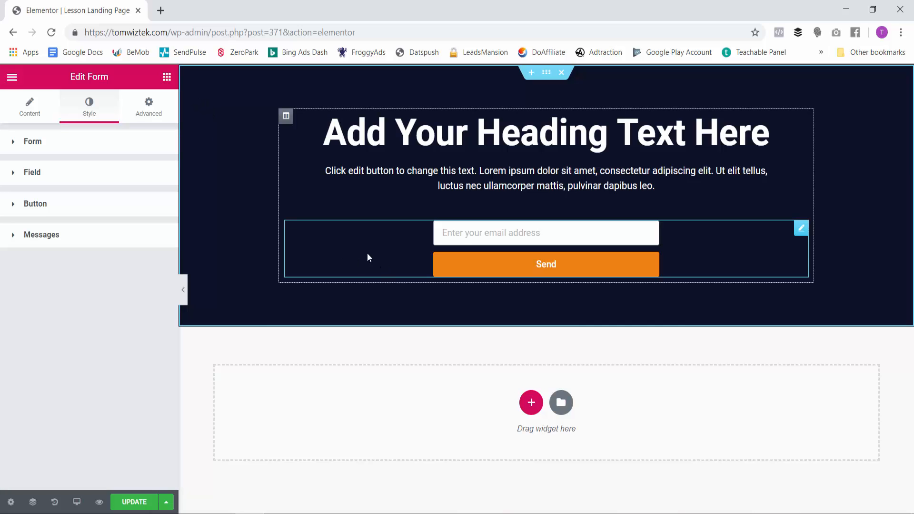
- Add a heading widget below the navy section and insert an empty three-column section under it
left_click(167, 77)
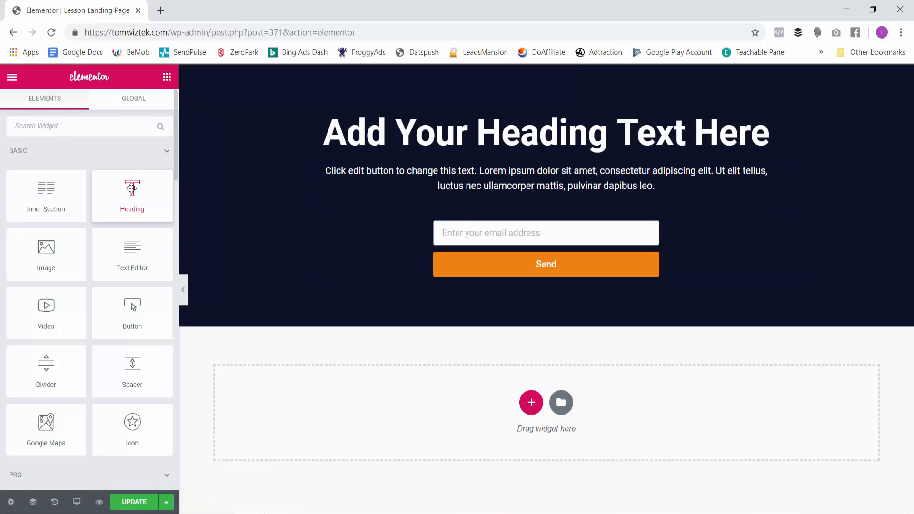
left_click_drag(133, 195, 424, 413)
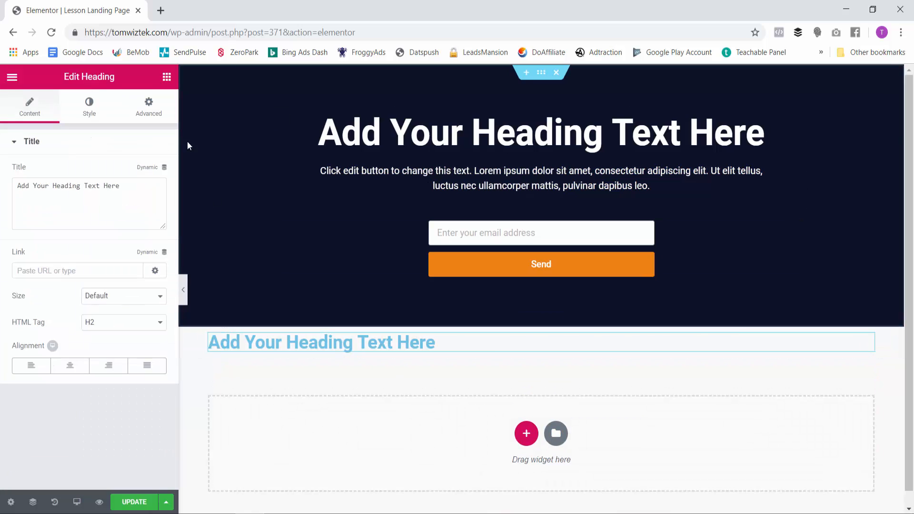
left_click(527, 433)
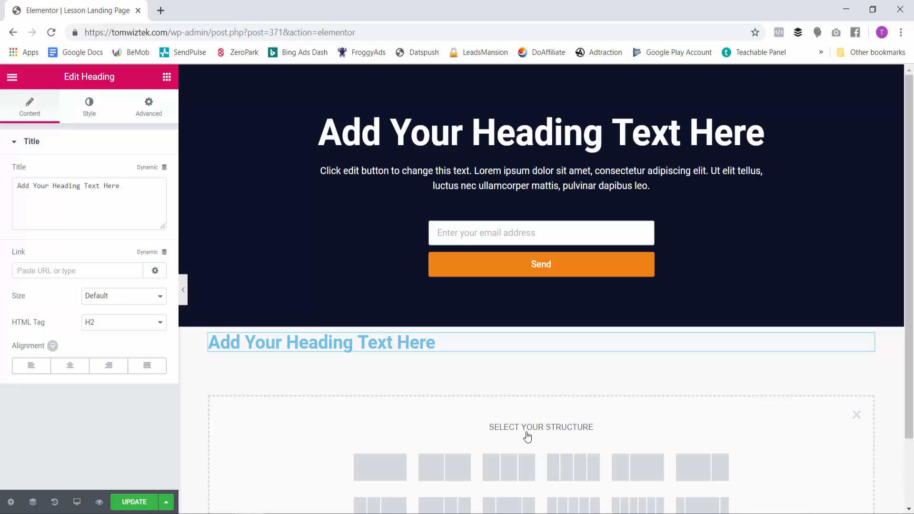
left_click(510, 465)
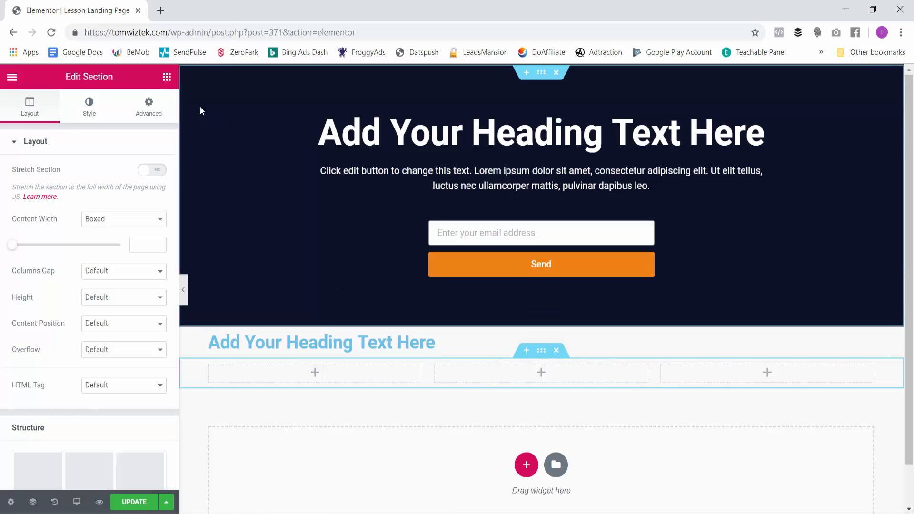
- Place an Icon Box widget in the first column of the new three-column section
left_click(167, 77)
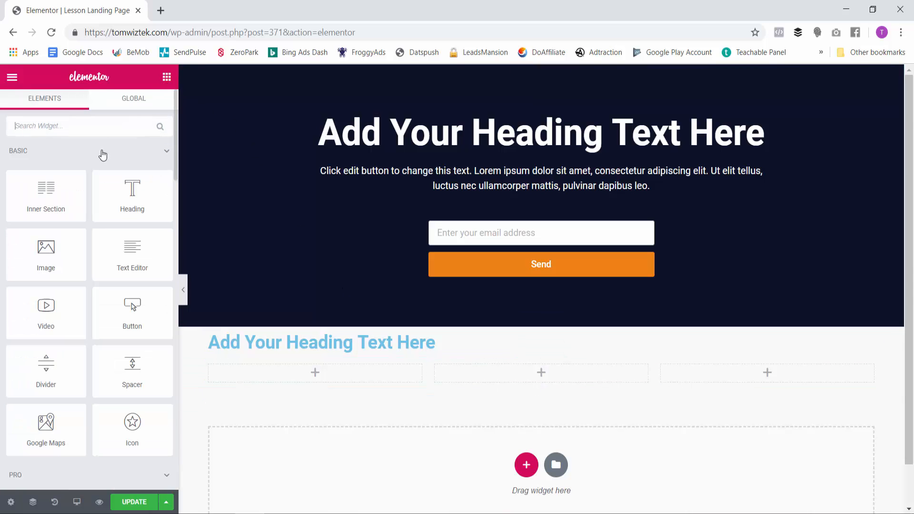
scroll(116, 238, "down", 5)
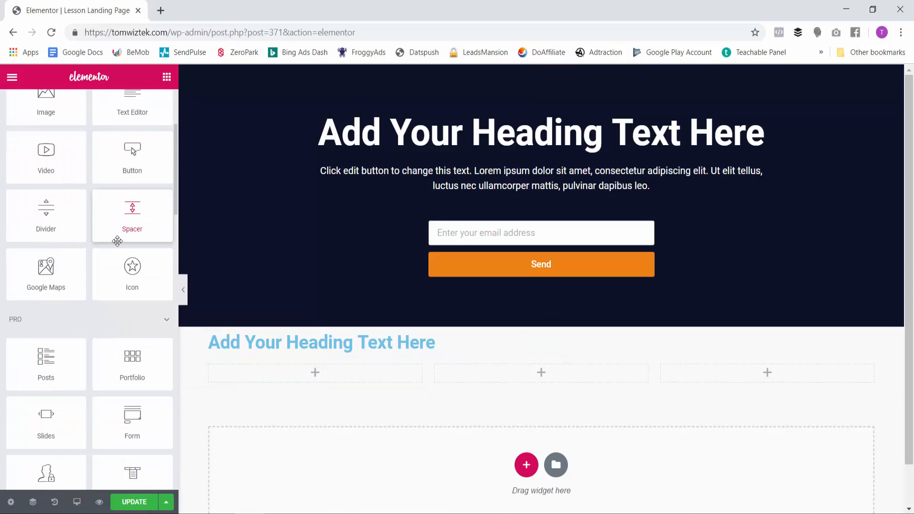
scroll(117, 242, "down", 15)
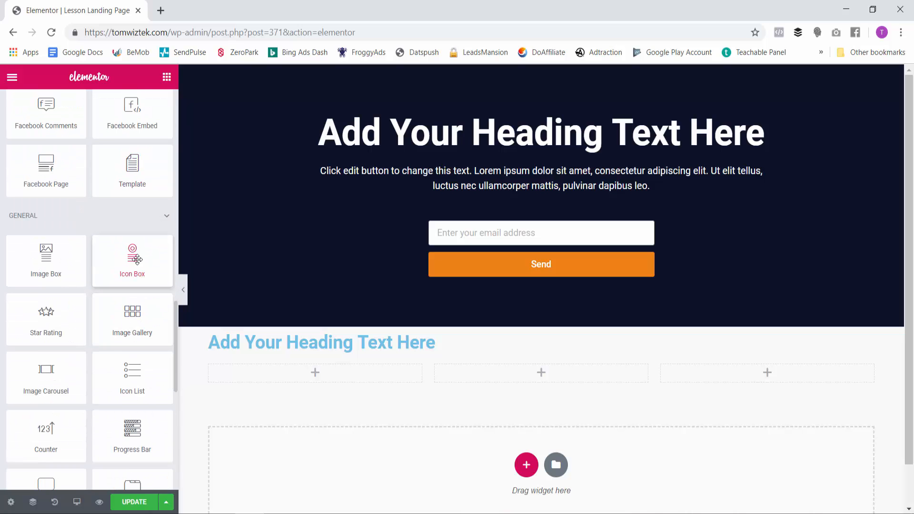
left_click_drag(136, 261, 305, 371)
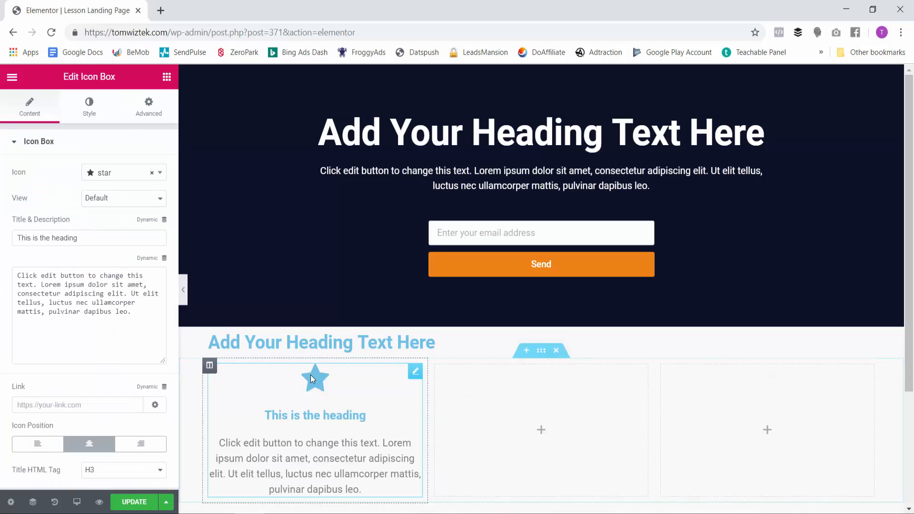
- Change the text color of the heading above the three-column section to near-black, #161616
scroll(304, 370, "down", 1)
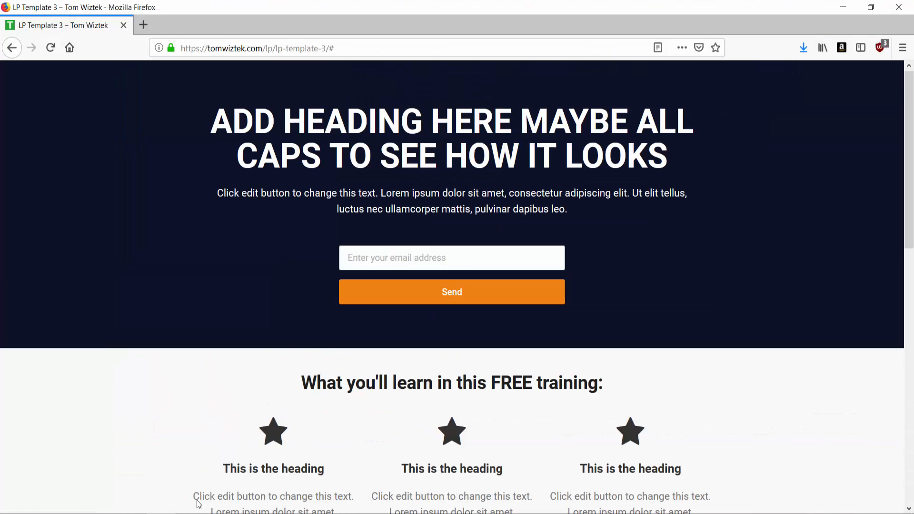
scroll(318, 309, "down", 3)
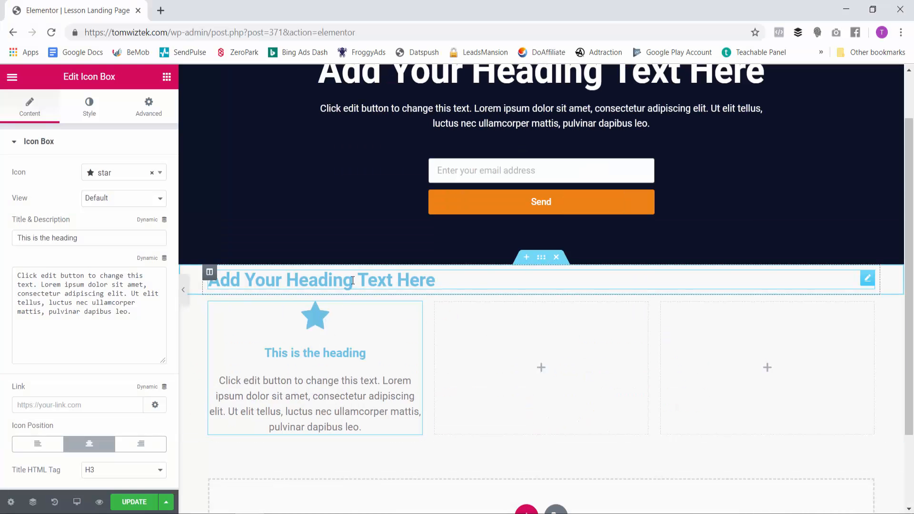
left_click(419, 281)
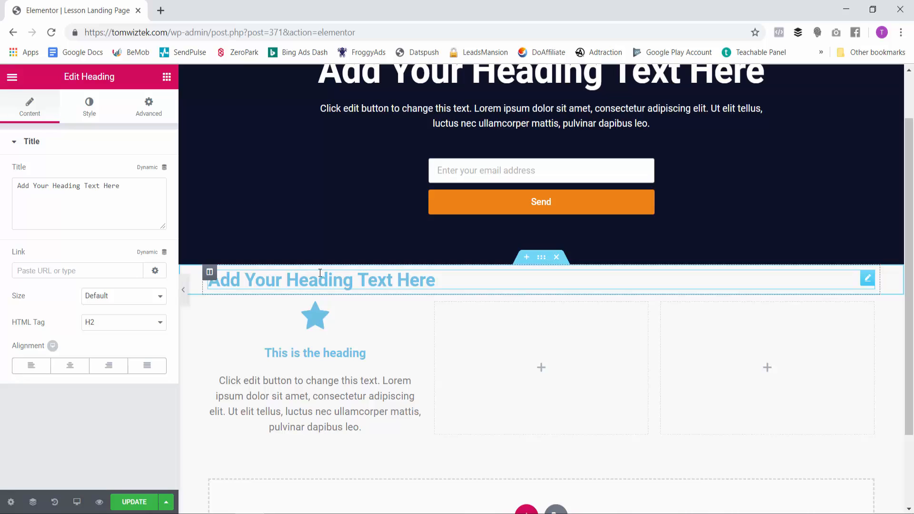
left_click(92, 109)
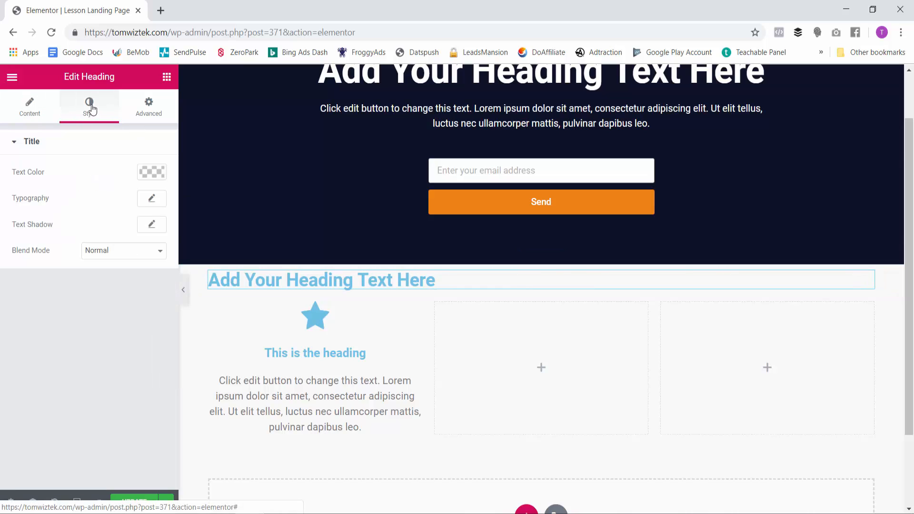
left_click(159, 175)
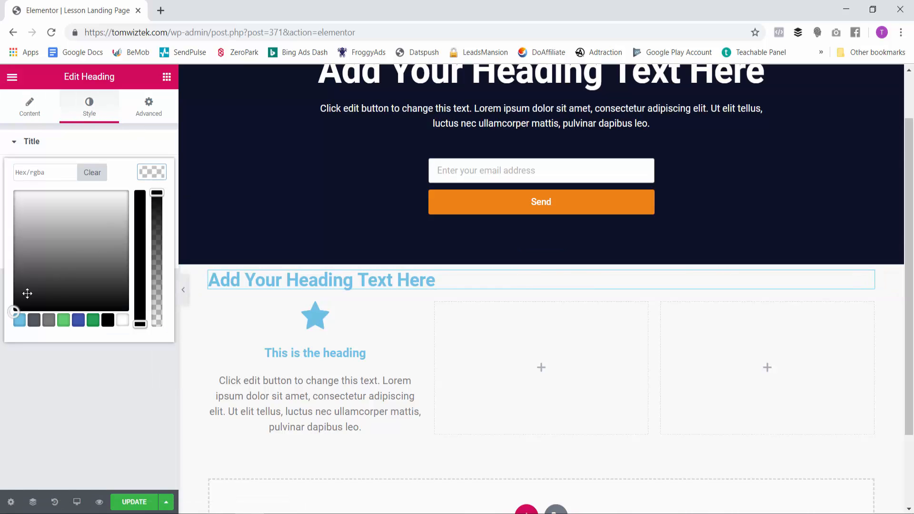
left_click_drag(27, 294, 9, 301)
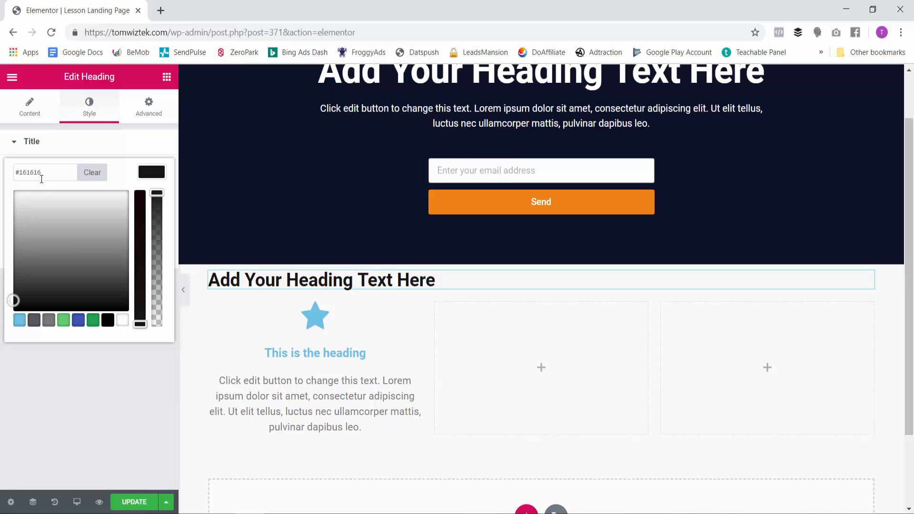
left_click(122, 147)
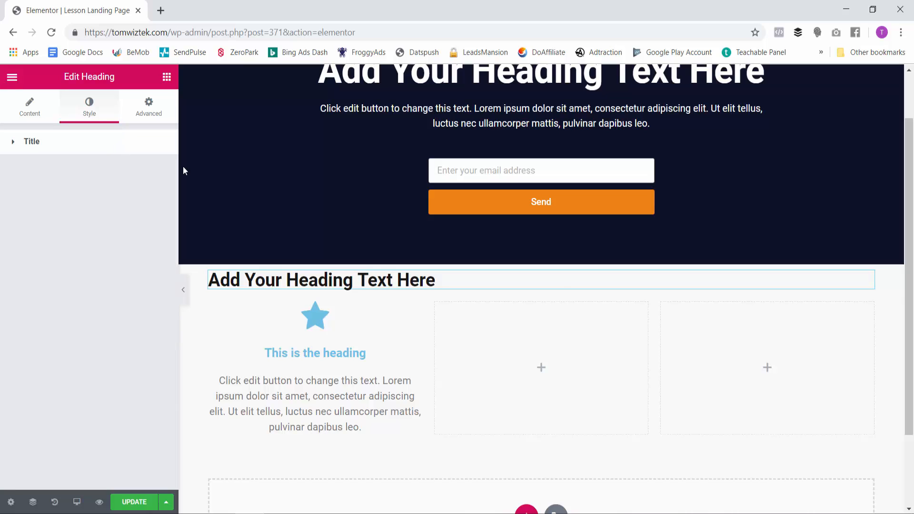
- Set the normal primary color of the first column's star icon to near-black
left_click(313, 322)
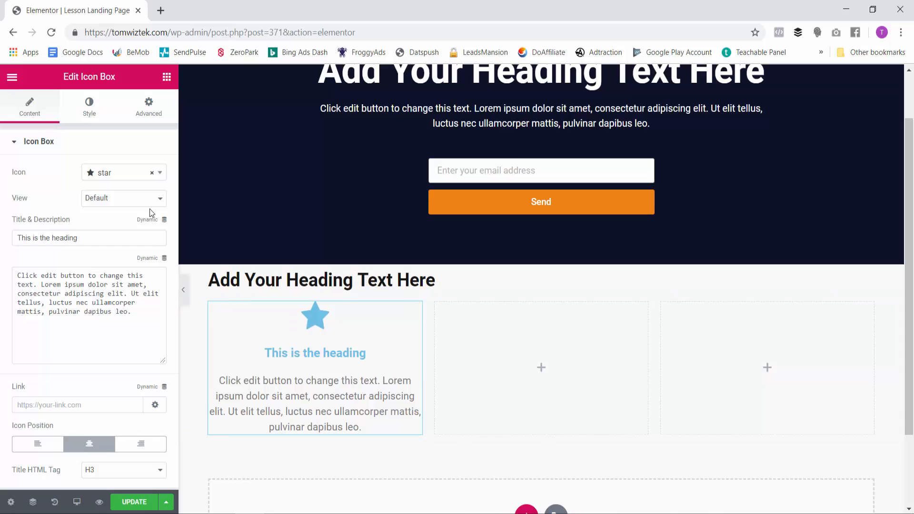
left_click(93, 103)
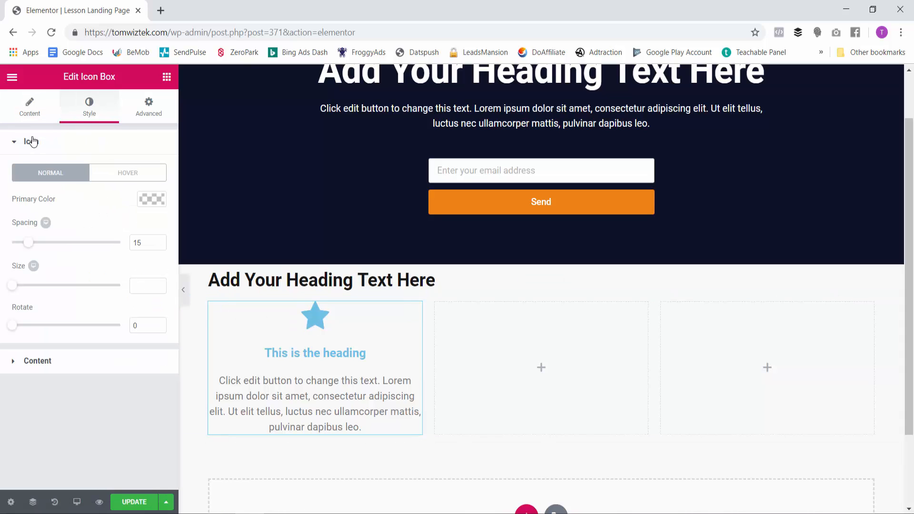
left_click(153, 201)
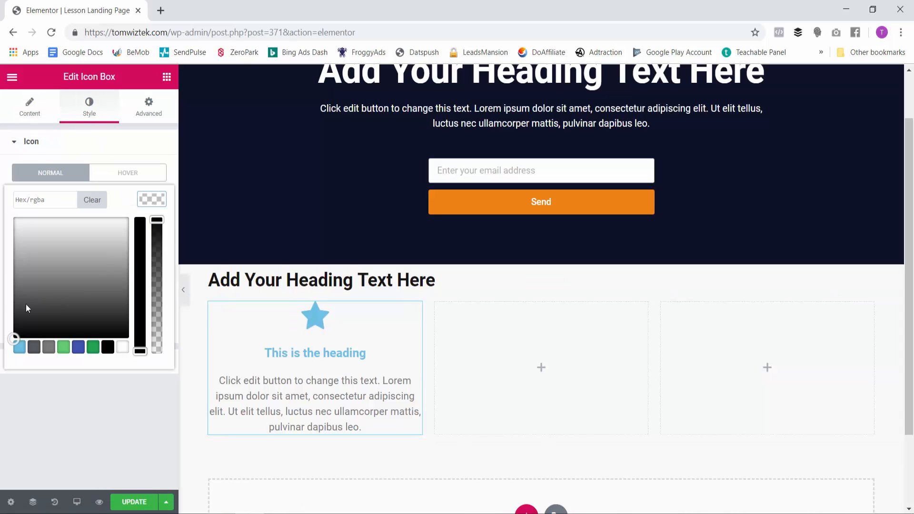
left_click_drag(13, 338, 1, 321)
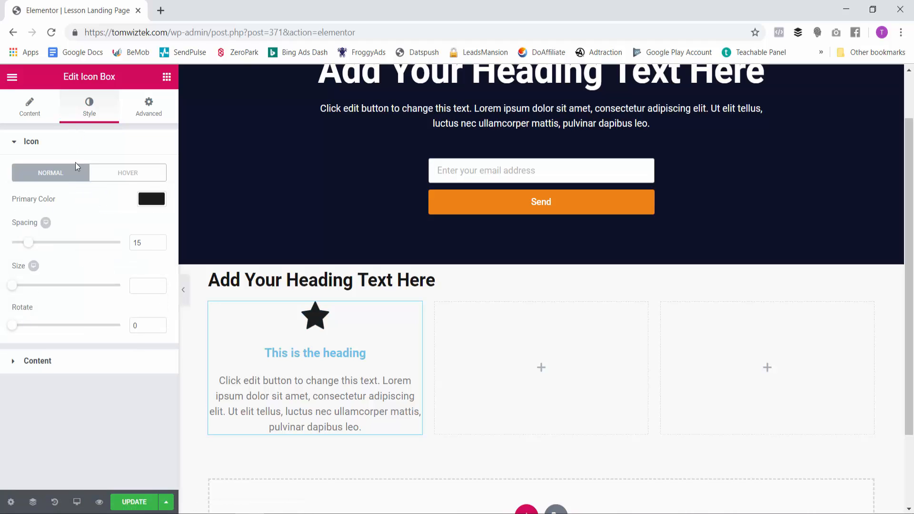
- Set the icon box's title color to #191919 and its description color to dark gray, #3f3f3f
left_click(35, 362)
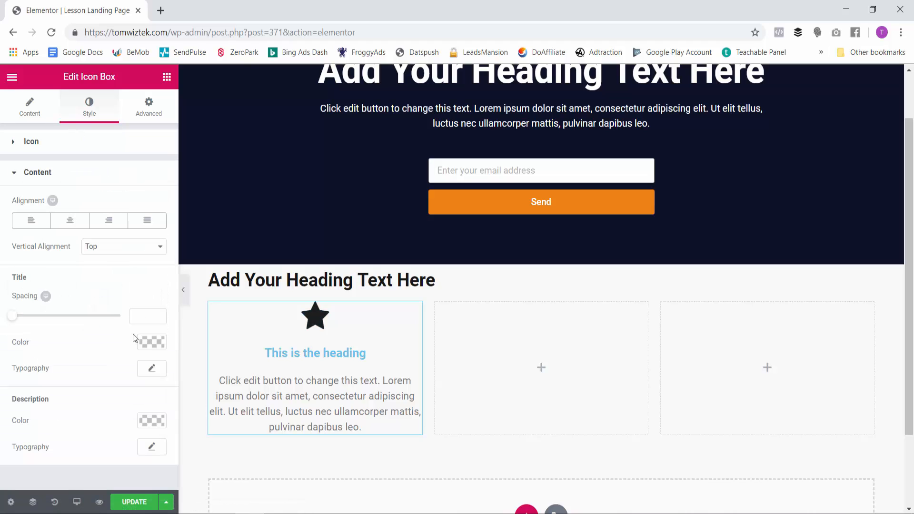
left_click(151, 342)
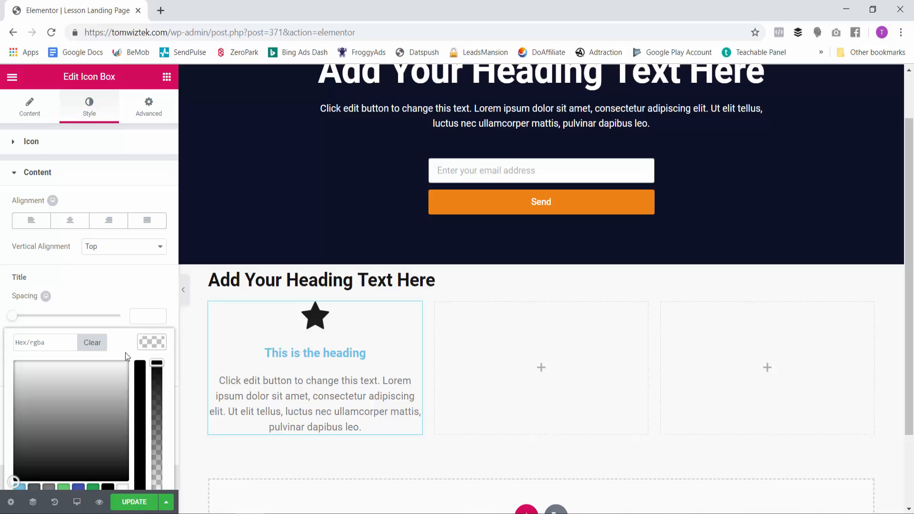
left_click_drag(15, 438, 4, 472)
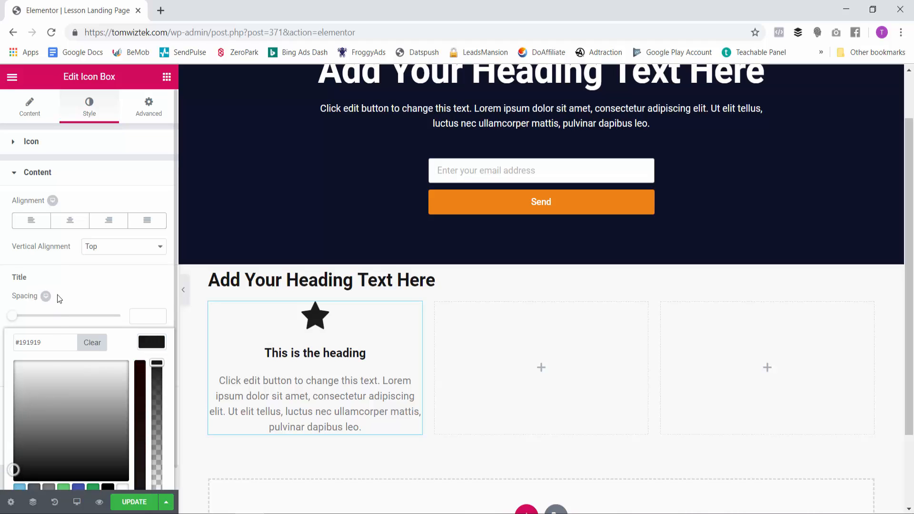
left_click(52, 270)
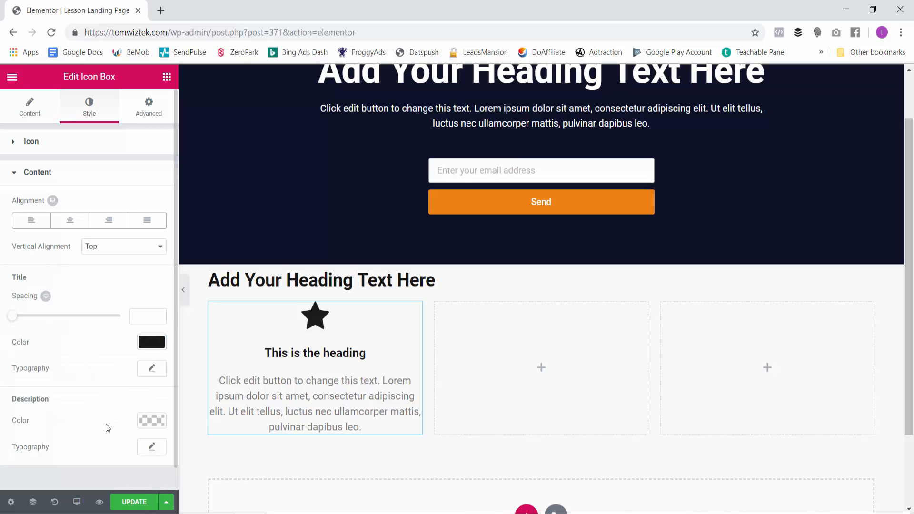
left_click(149, 421)
scroll(81, 350, "down", 2)
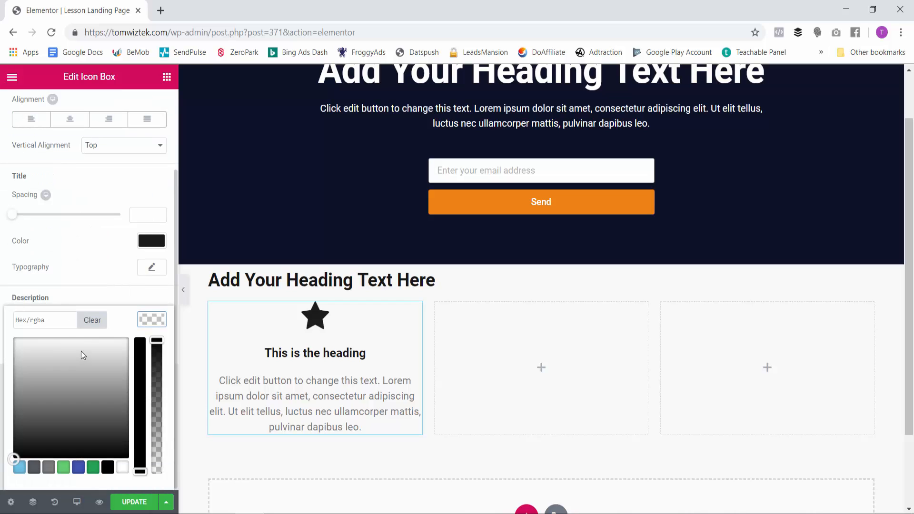
left_click_drag(14, 418, 8, 429)
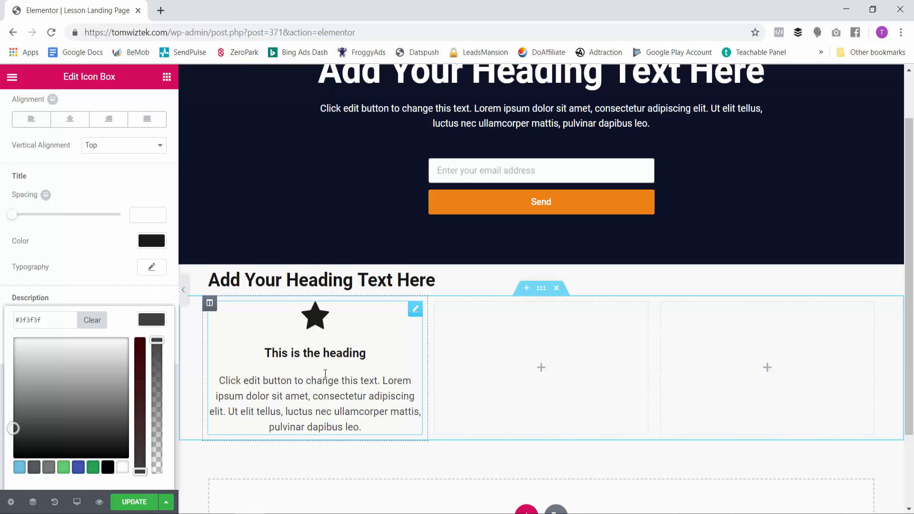
- Copy the styled icon box and paste it into the second and third columns
right_click(413, 312)
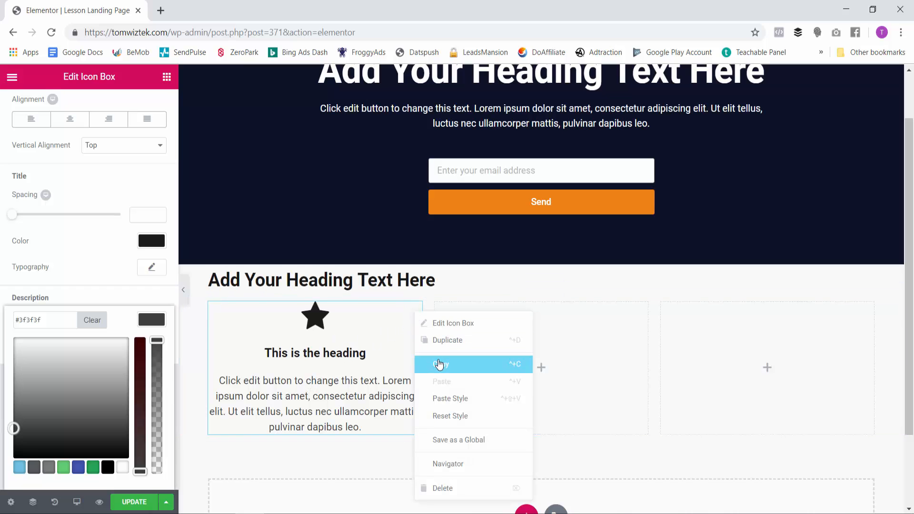
left_click(453, 370)
right_click(479, 362)
left_click(495, 377)
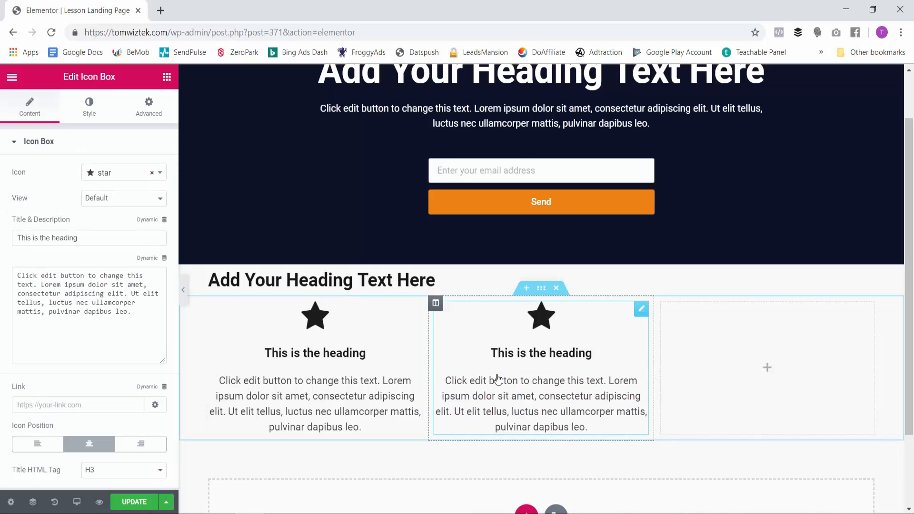
right_click(742, 388)
left_click(762, 401)
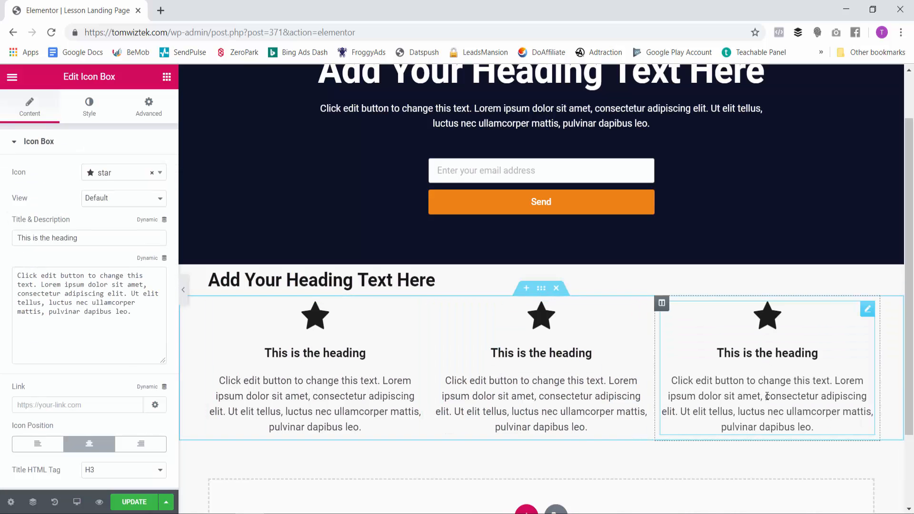
- Center-align the heading above the three icon boxes
left_click(499, 283)
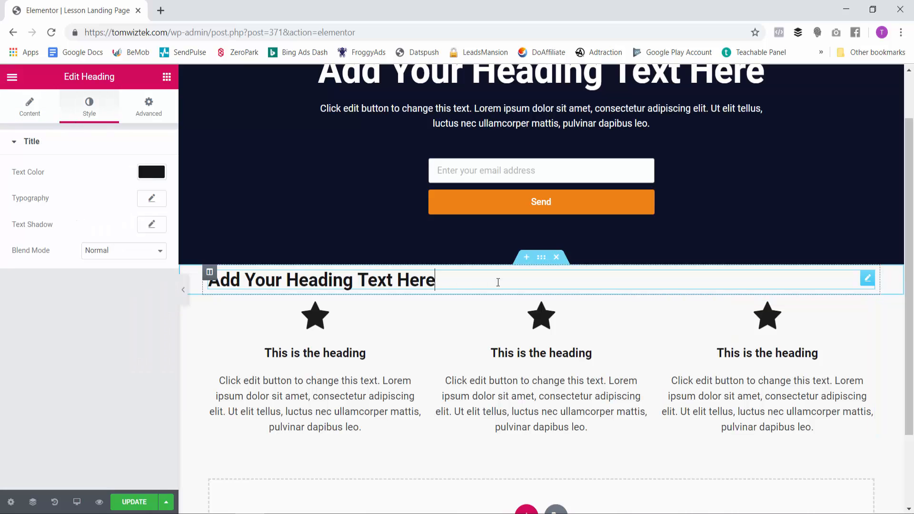
left_click(32, 107)
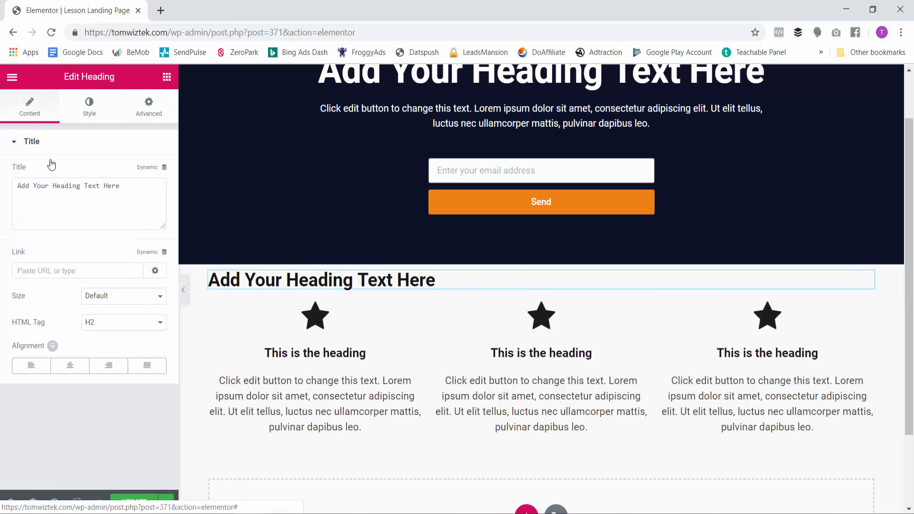
left_click(70, 366)
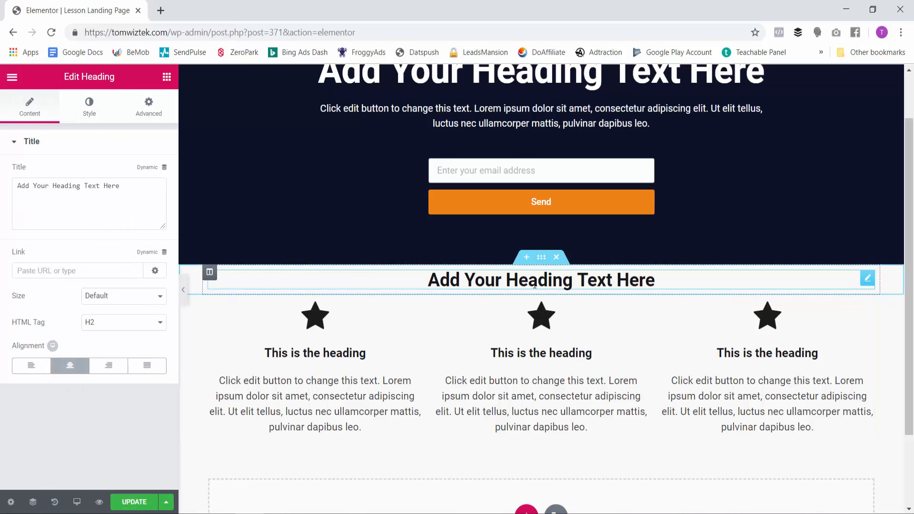
- Set the boxed content width to 900 for the heading section and the three-column icon section
left_click(542, 258)
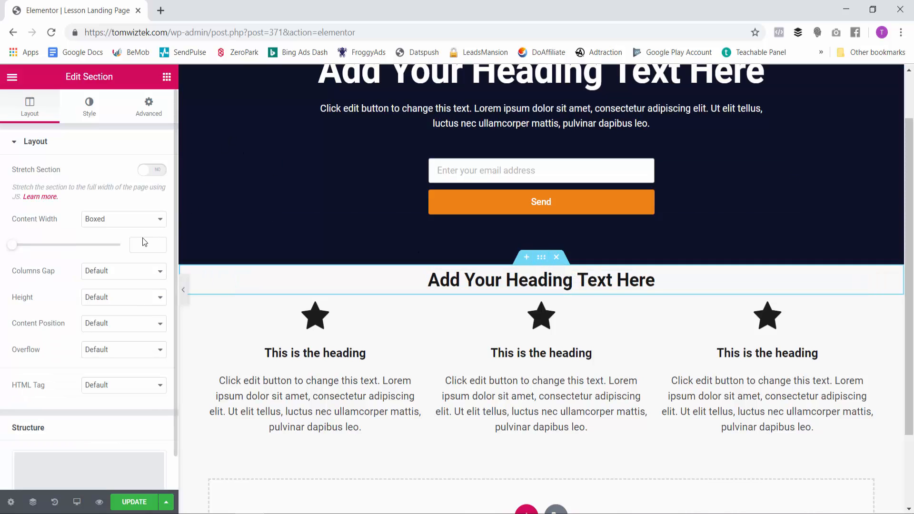
type("900")
left_click(541, 288)
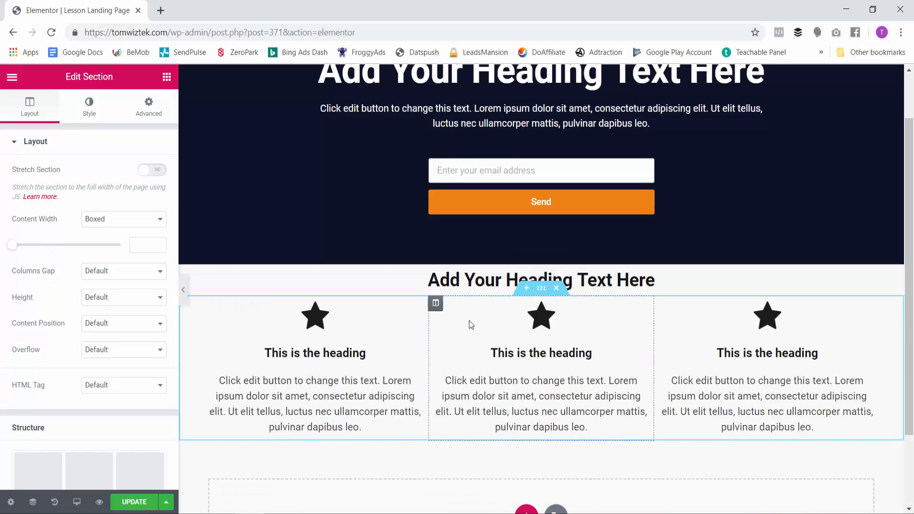
left_click(148, 245)
type("900")
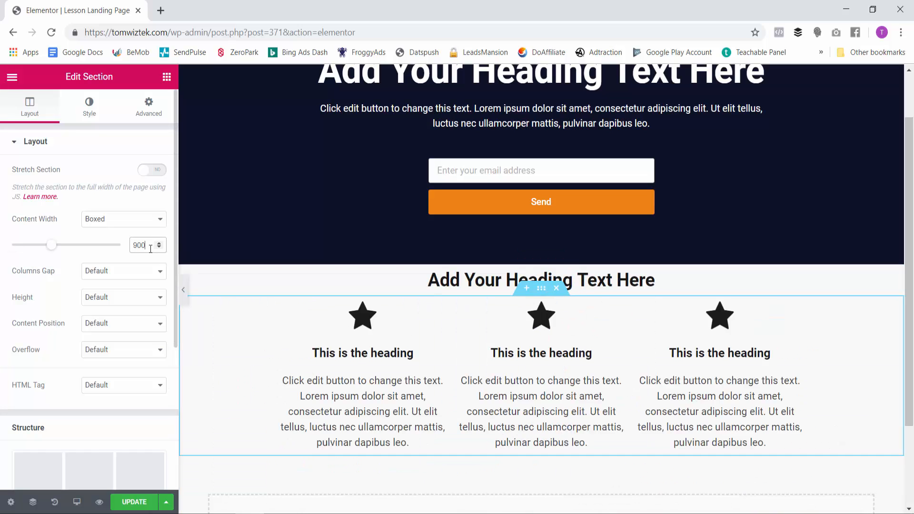
- Give the heading section 60 px of top padding, leaving the other sides at 0
left_click(348, 269)
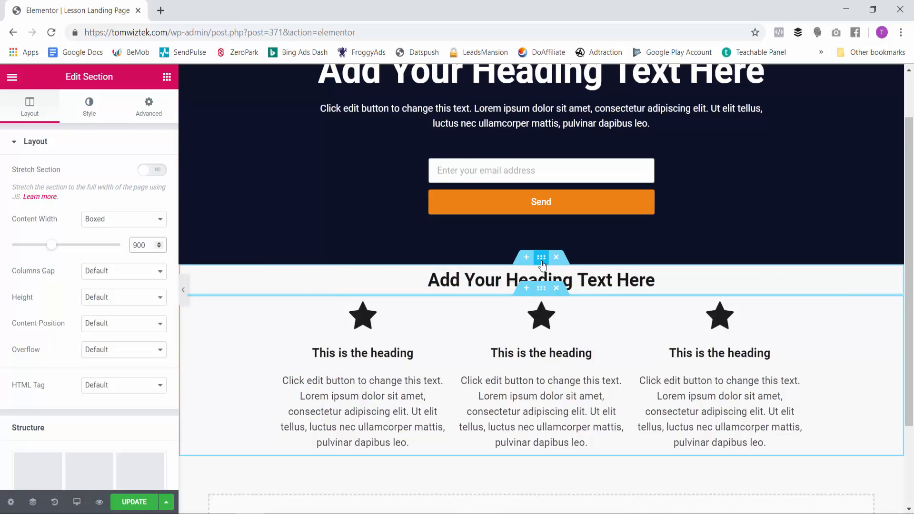
left_click(148, 106)
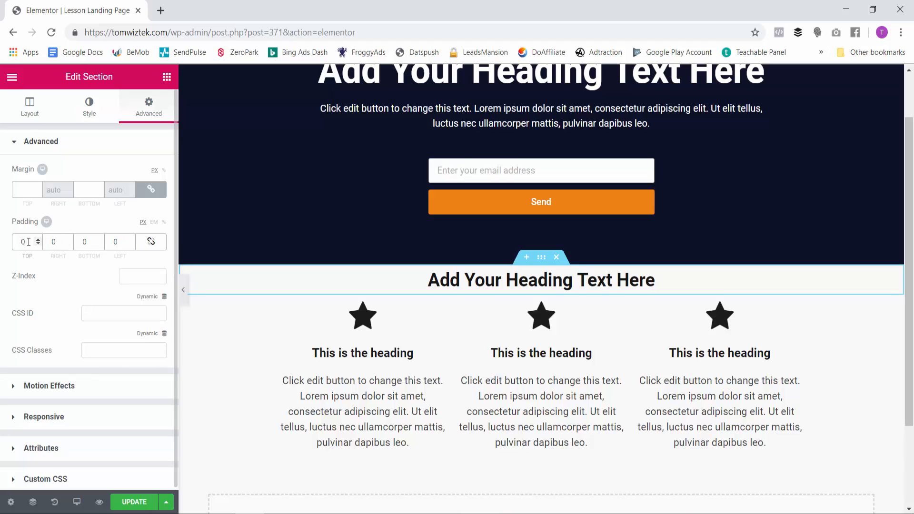
type("60")
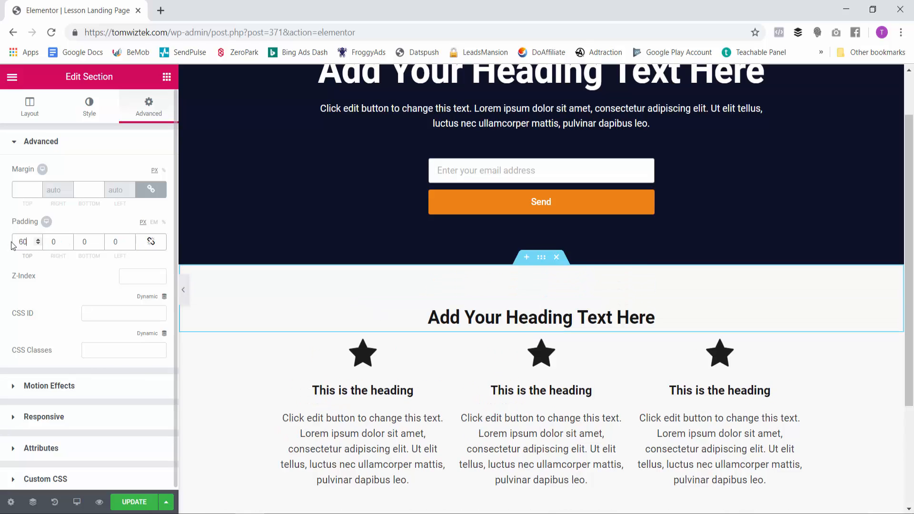
- Unlink the three-column section's padding values and set its bottom padding to 50 px
scroll(532, 333, "down", 3)
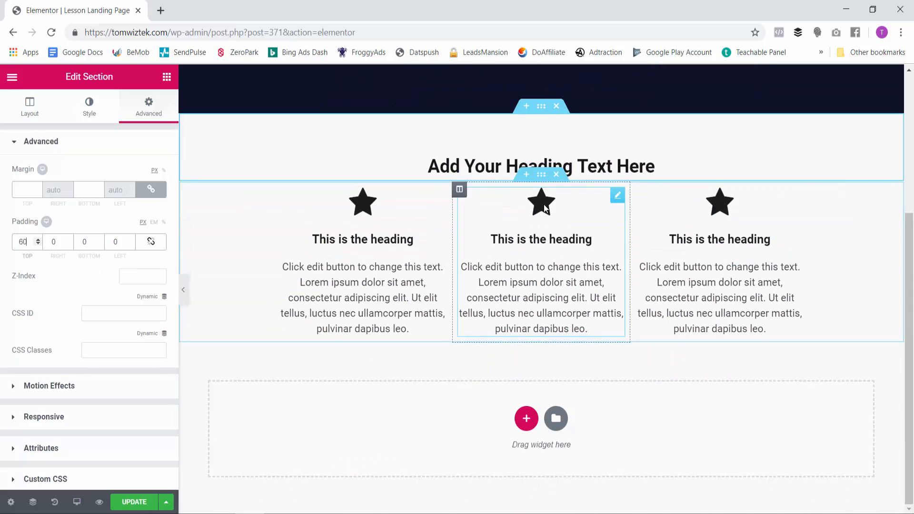
left_click(543, 176)
left_click(147, 104)
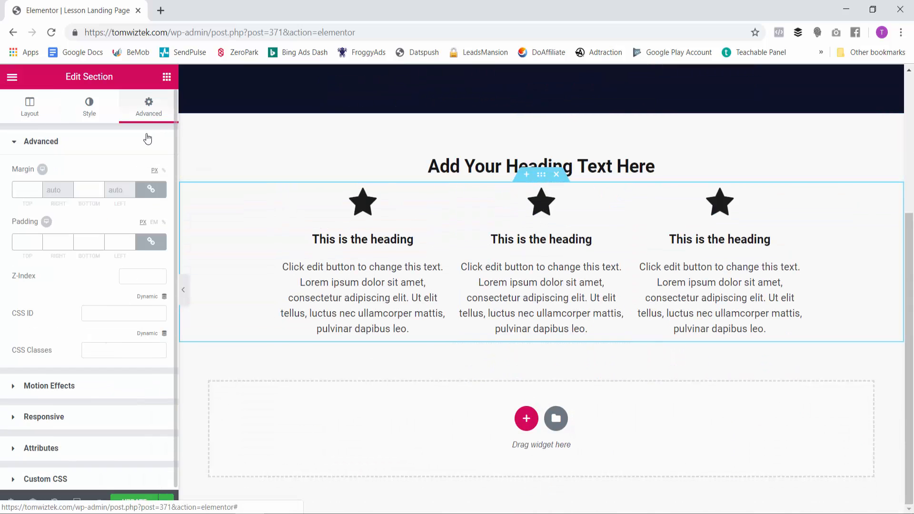
left_click(150, 242)
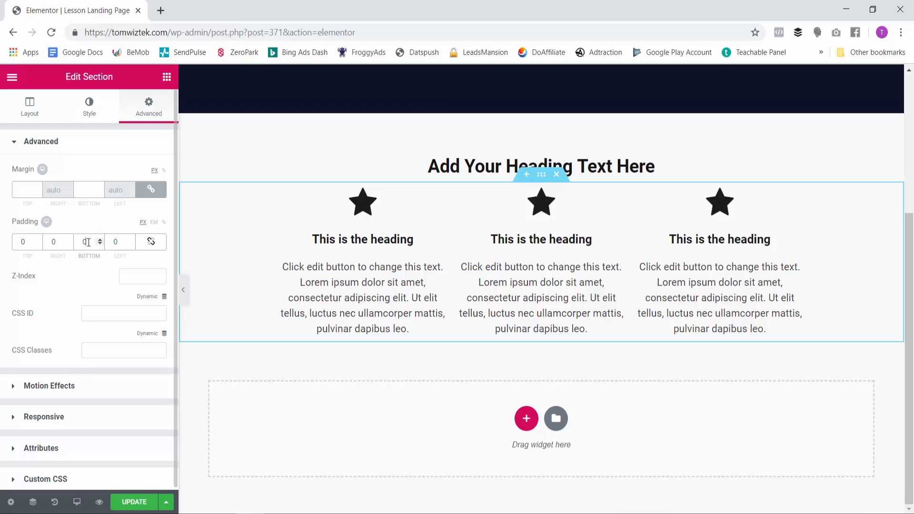
type("50")
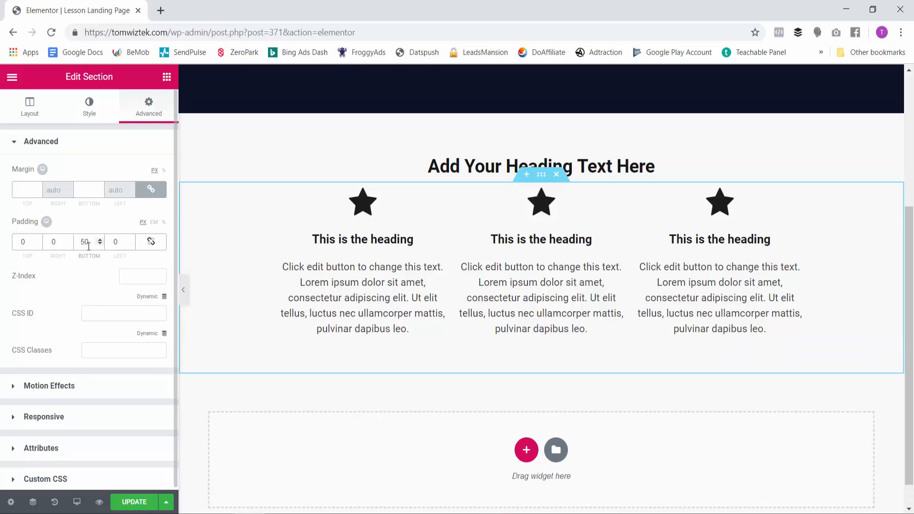
scroll(385, 286, "up", 5)
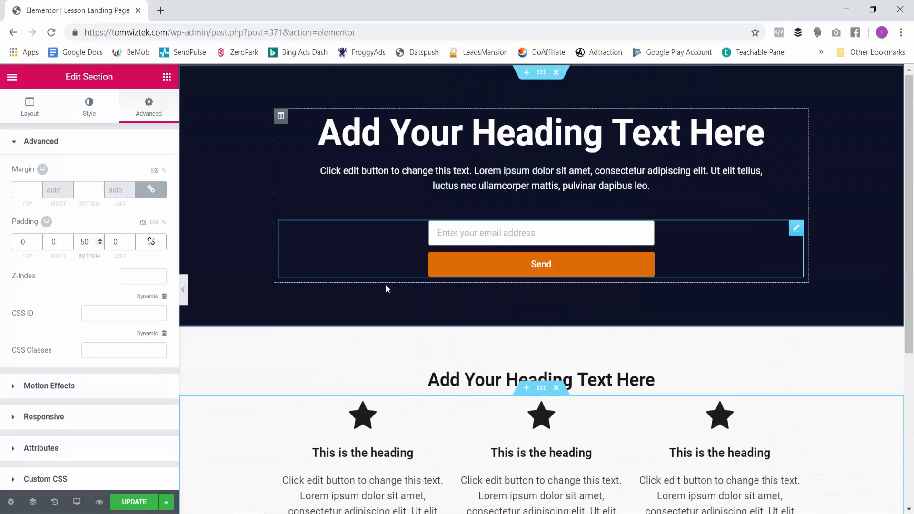
scroll(539, 284, "down", 4)
scroll(399, 241, "up", 4)
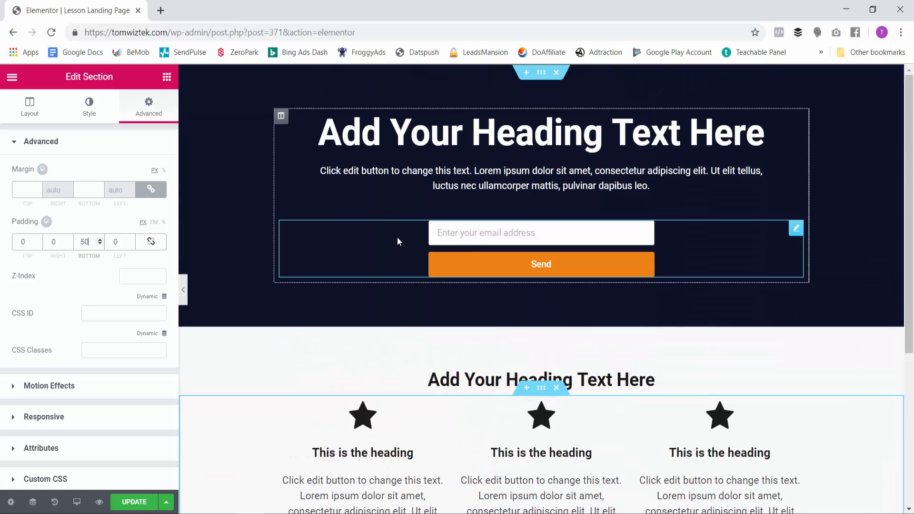
- Add a two-column inner section below the three icon boxes and narrow its first column to a bit under a third of the width
scroll(541, 267, "down", 3)
scroll(540, 270, "down", 2)
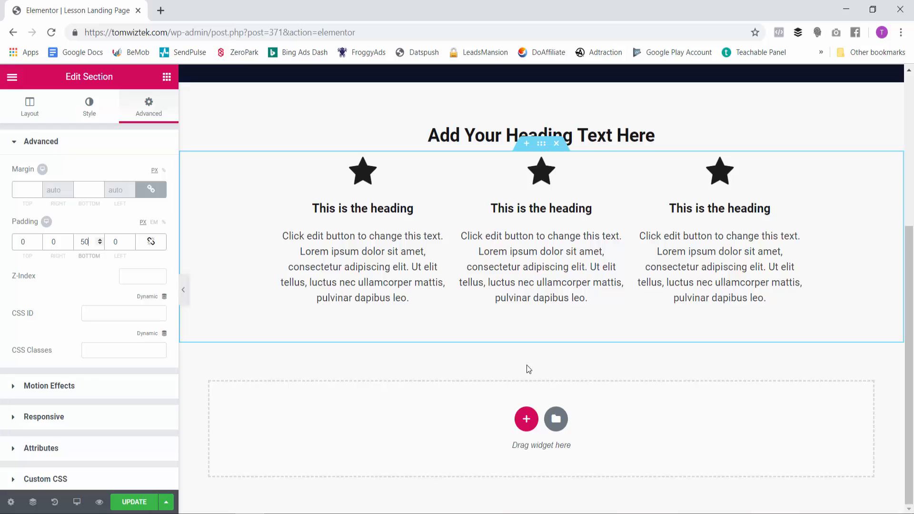
left_click(167, 79)
left_click_drag(46, 190, 410, 427)
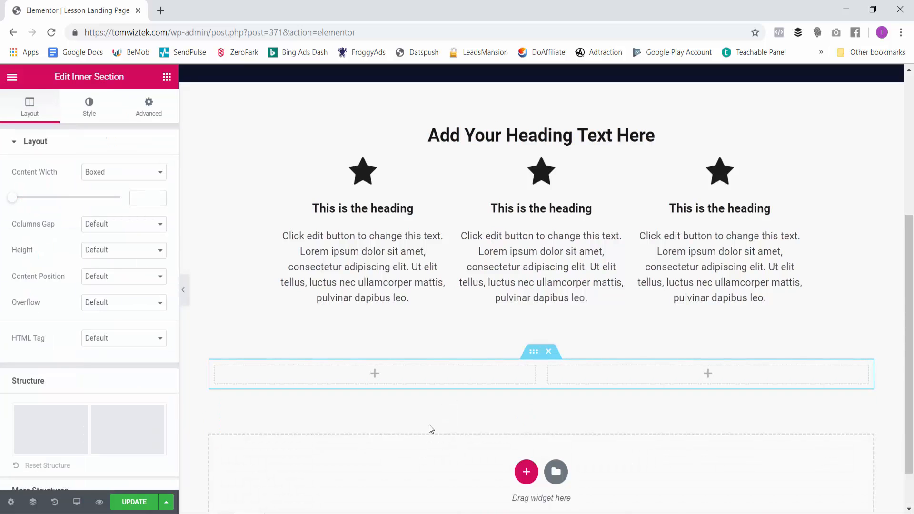
left_click_drag(543, 374, 412, 378)
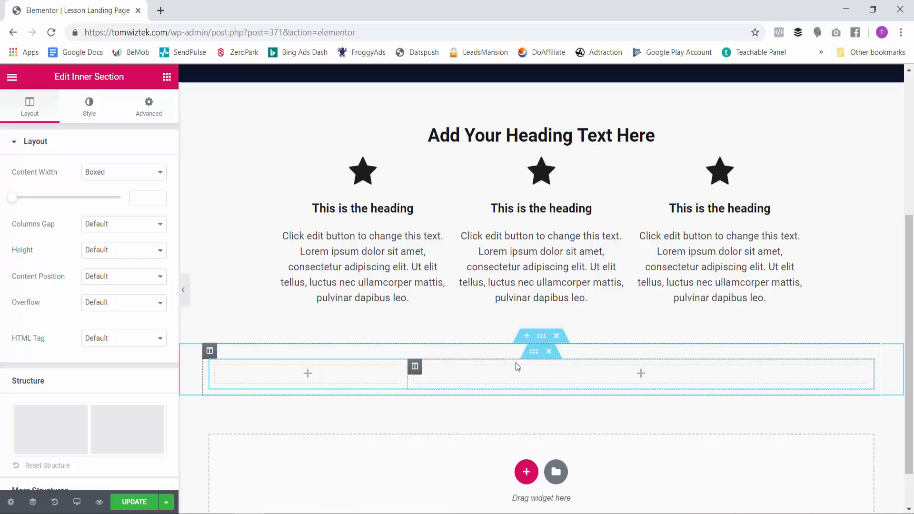
- Set the boxed content width of the new inner section's parent section to 900
left_click(542, 336)
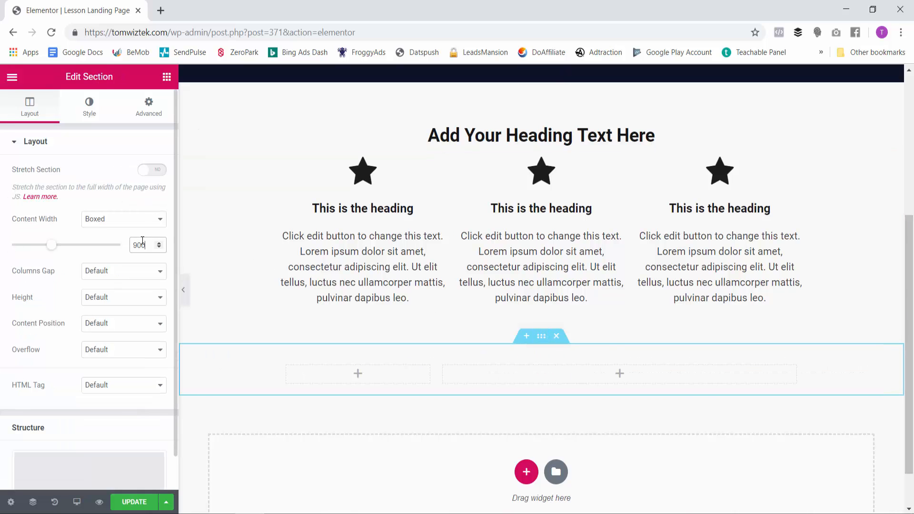
key("Tab")
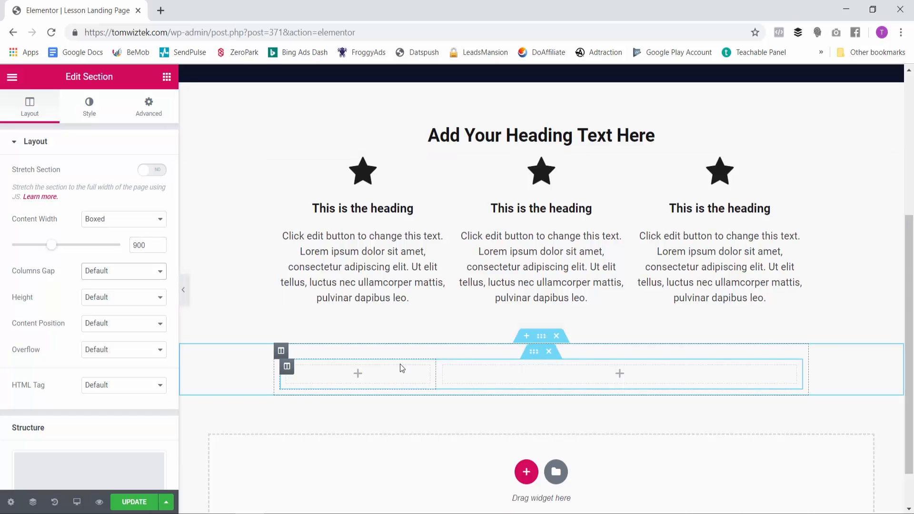
- Place an image in the narrow column using the round portrait from the media library, and set its width to 46%
left_click(167, 77)
left_click_drag(37, 245, 346, 381)
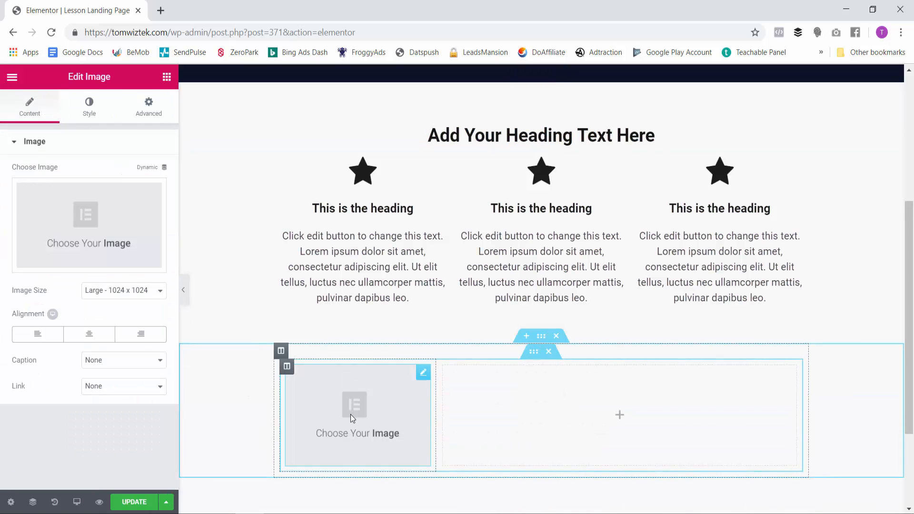
left_click(143, 238)
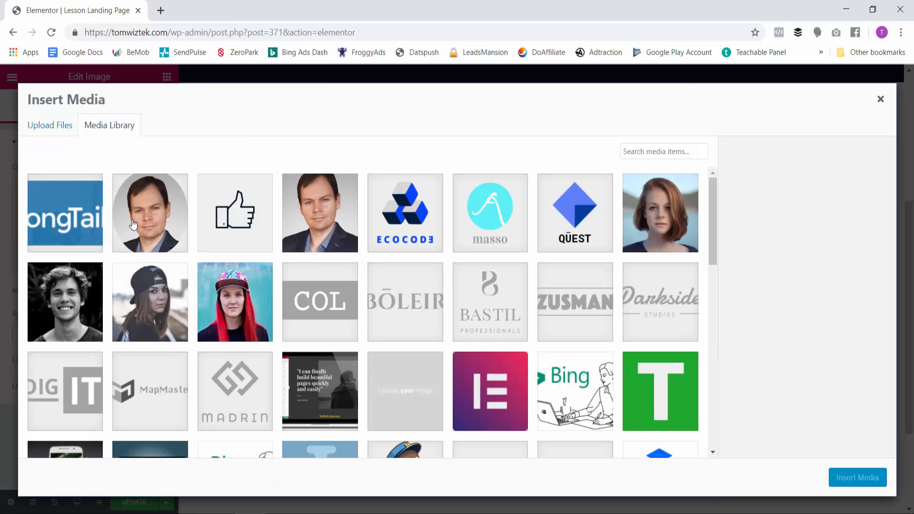
left_click(146, 208)
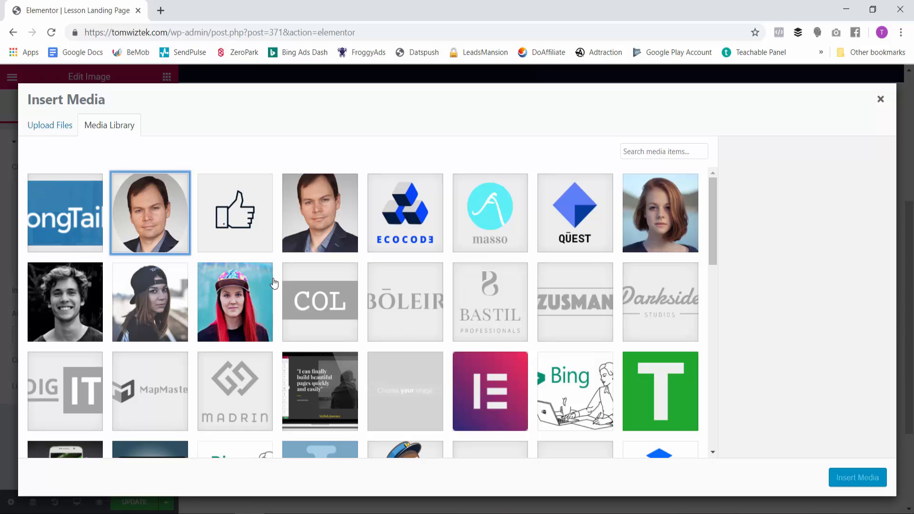
left_click(163, 228)
left_click(849, 484)
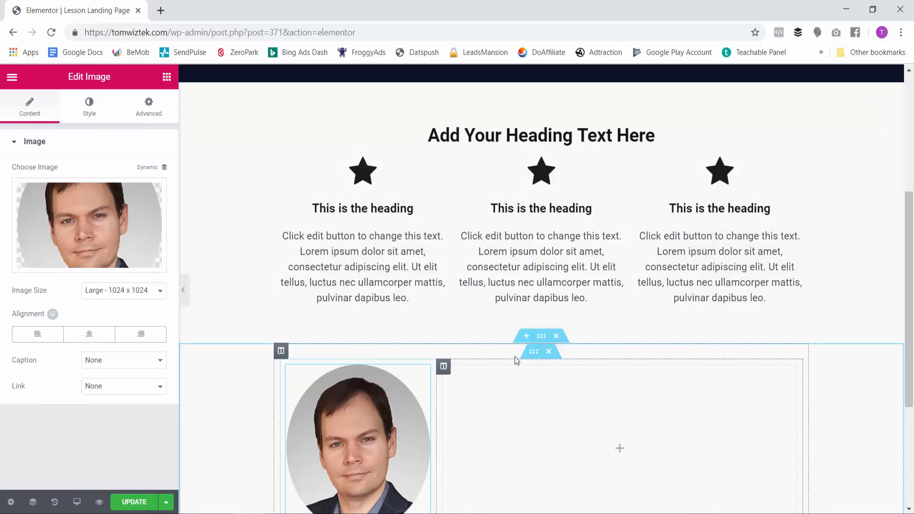
left_click(95, 116)
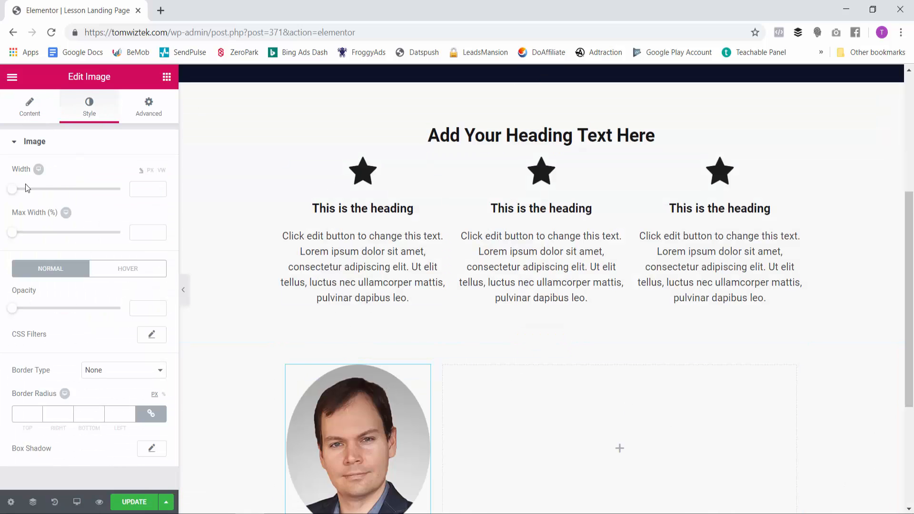
left_click_drag(24, 189, 61, 189)
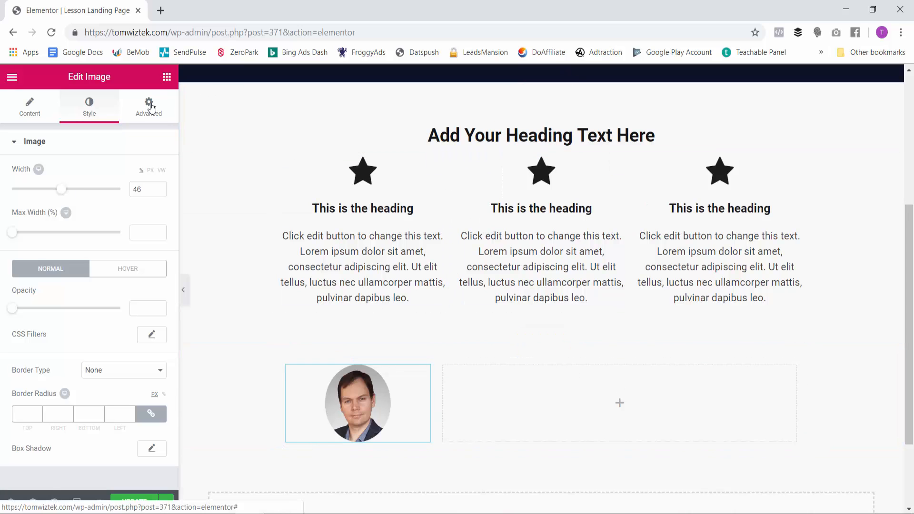
- Add a heading to the wide column beside the portrait, with a text block beneath it
left_click(166, 77)
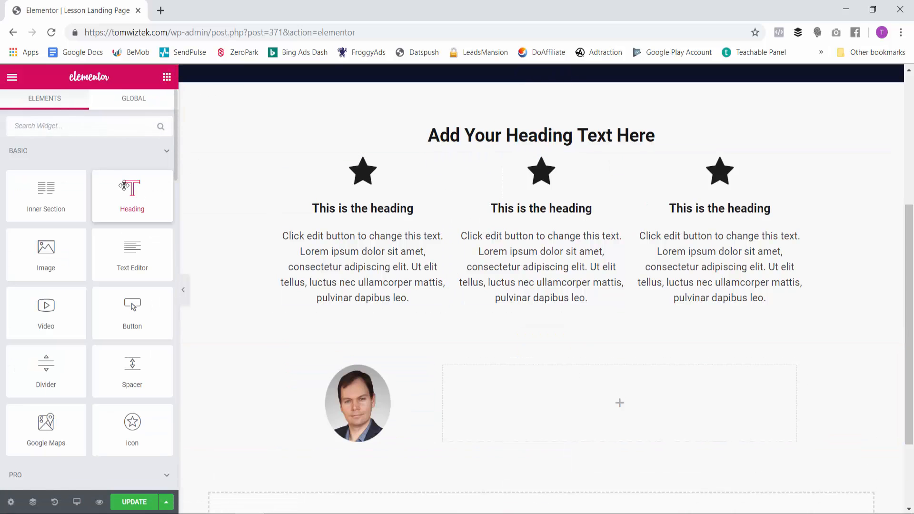
left_click_drag(129, 190, 595, 395)
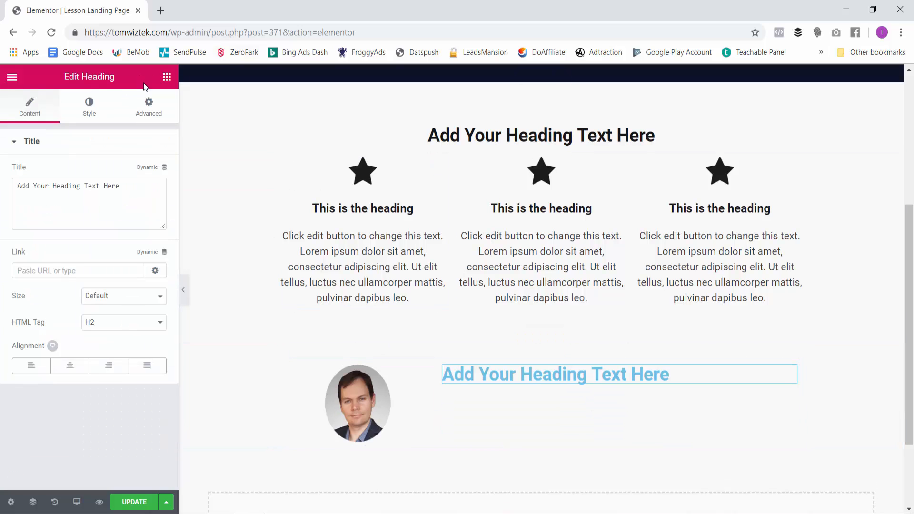
left_click(167, 77)
left_click_drag(132, 252, 548, 386)
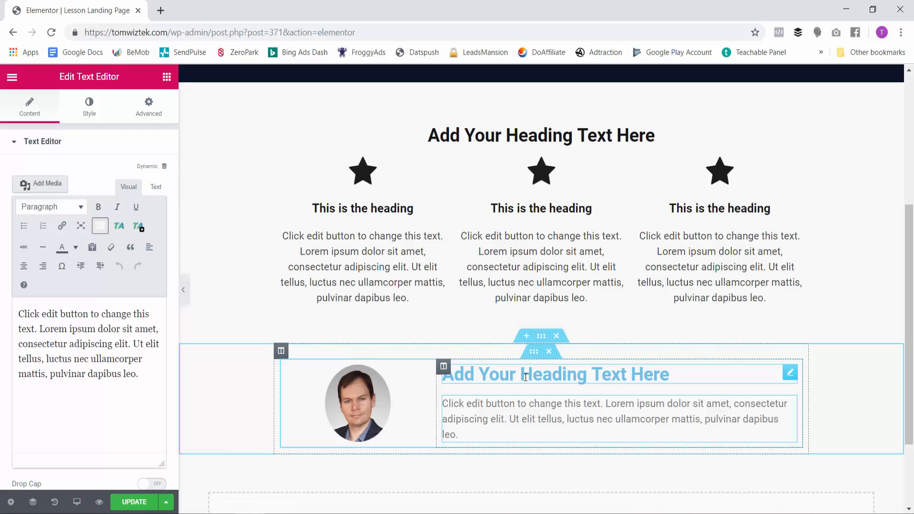
- Copy the heading above the icon boxes and paste its style onto the heading beside the portrait
left_click(526, 374)
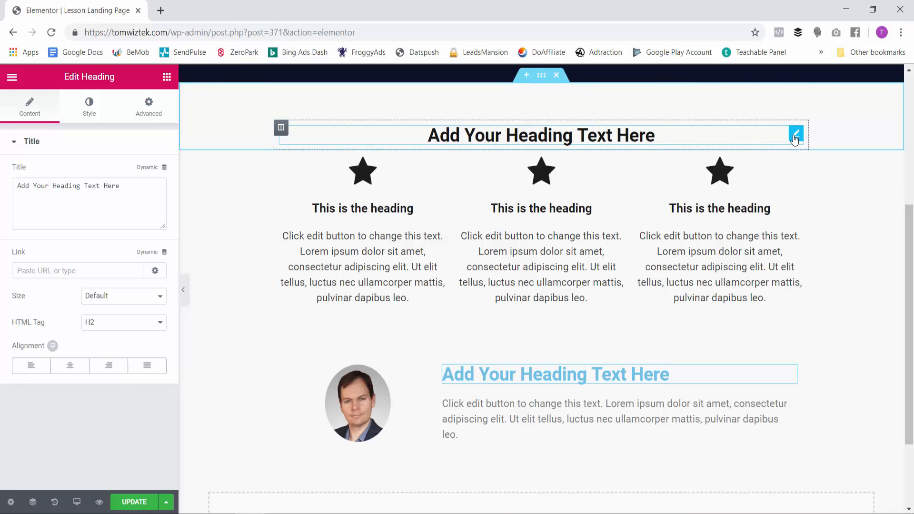
right_click(798, 137)
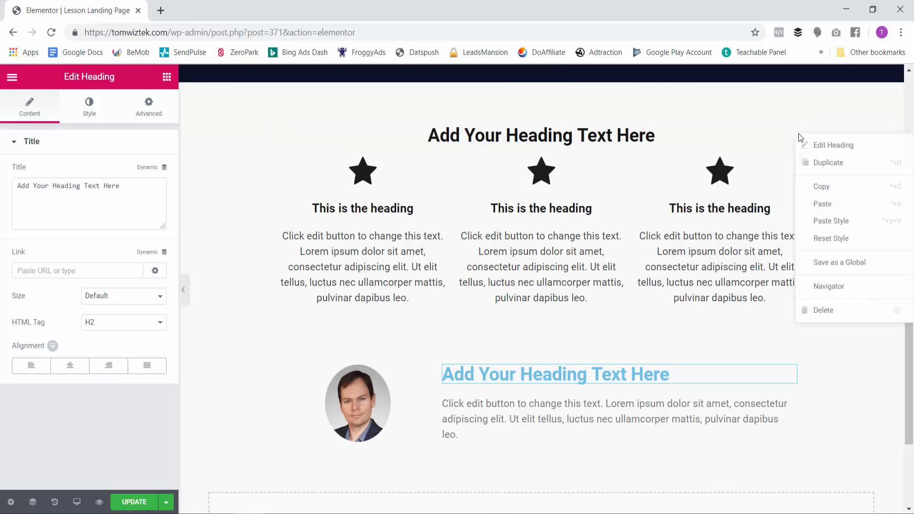
left_click(820, 185)
right_click(794, 375)
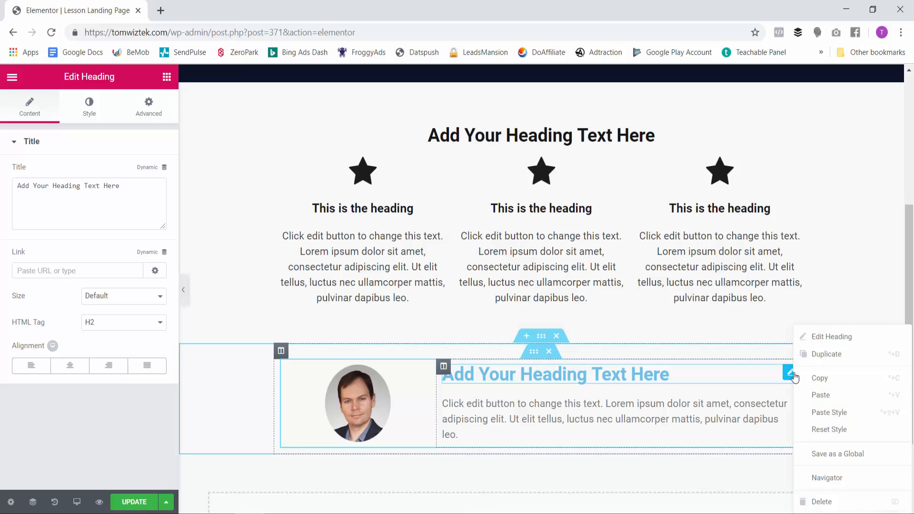
left_click(819, 413)
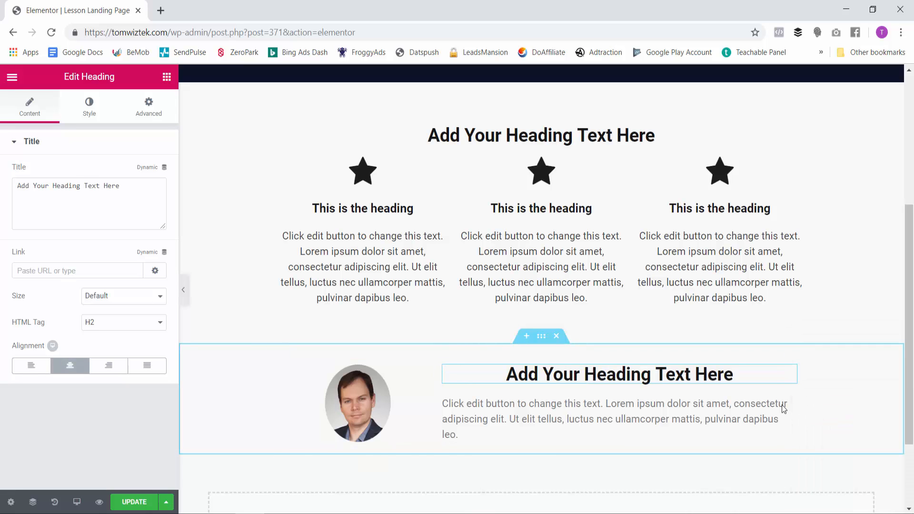
- Copy the description color #3f3f3f from the first icon box and apply it as the text color of the paragraph beside the portrait
left_click(566, 419)
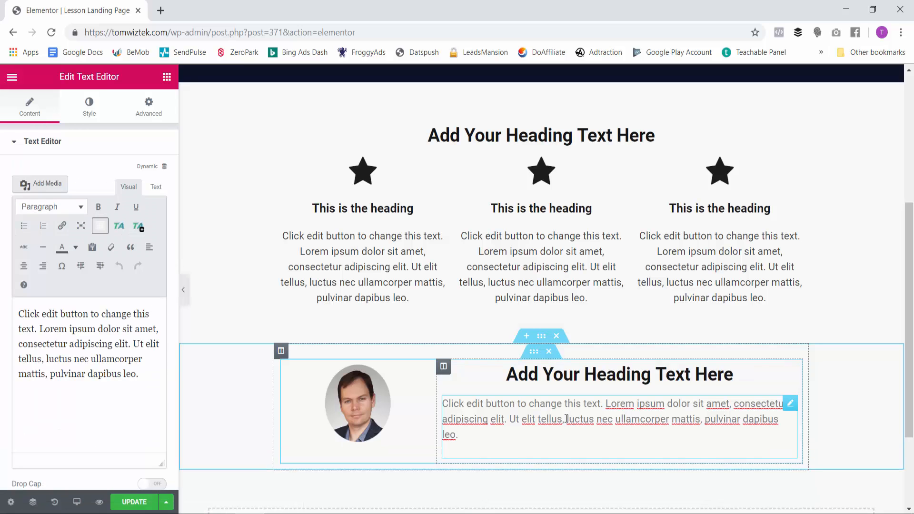
left_click(408, 298)
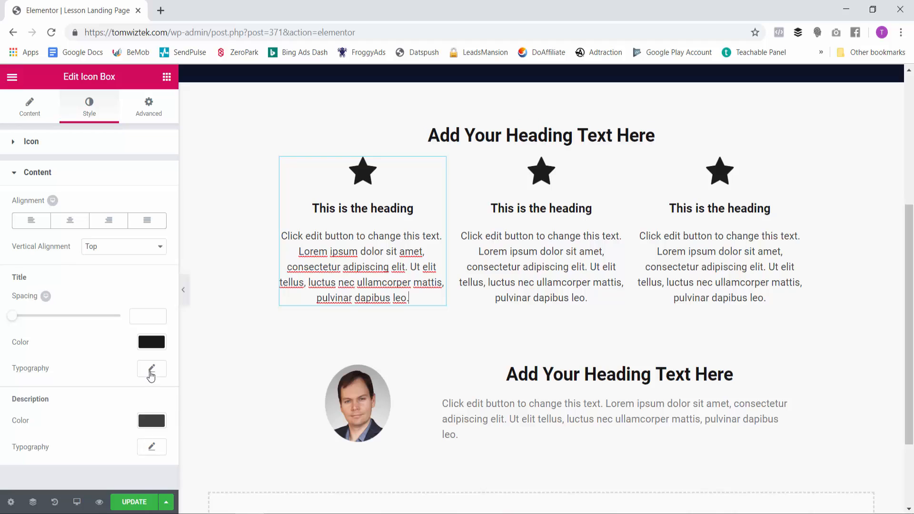
left_click(154, 422)
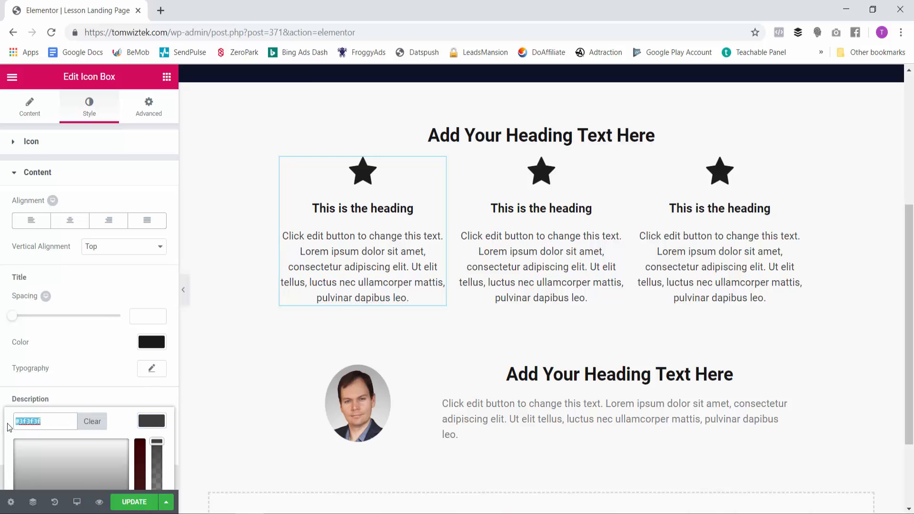
right_click(32, 420)
left_click(60, 350)
left_click(481, 428)
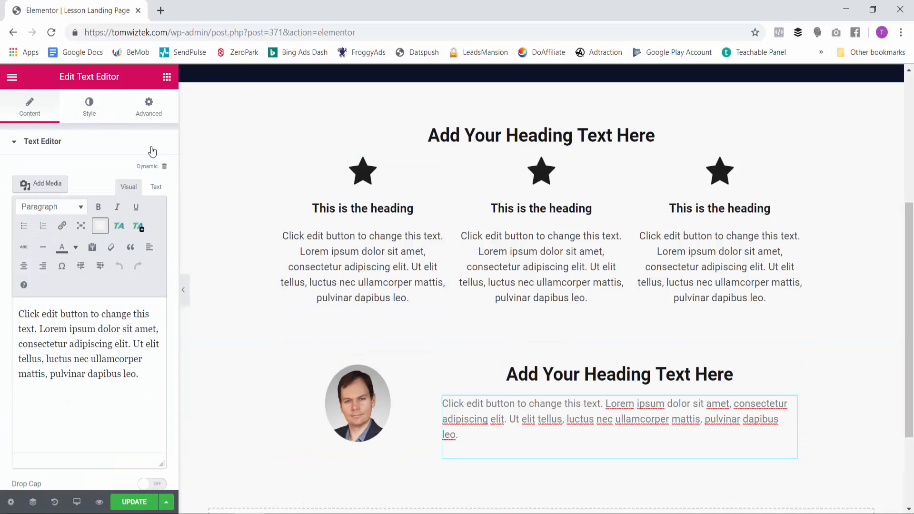
left_click(95, 109)
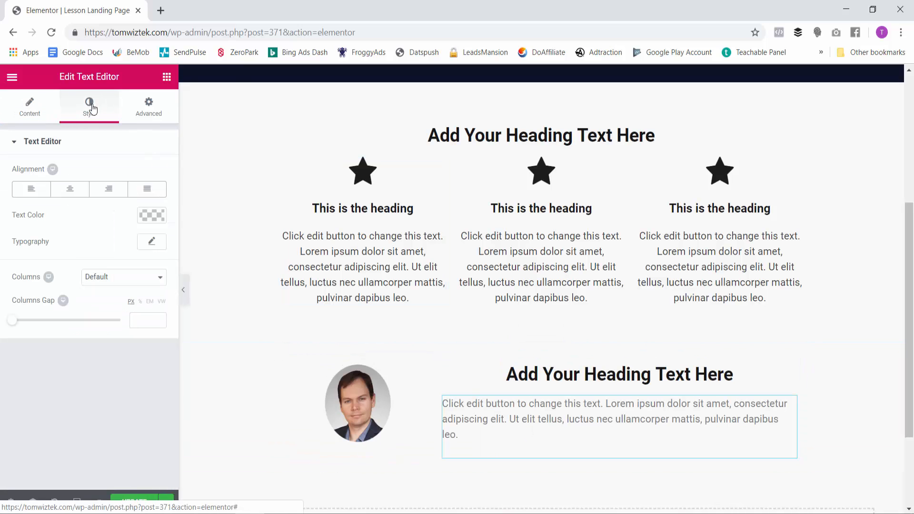
left_click(149, 212)
right_click(51, 217)
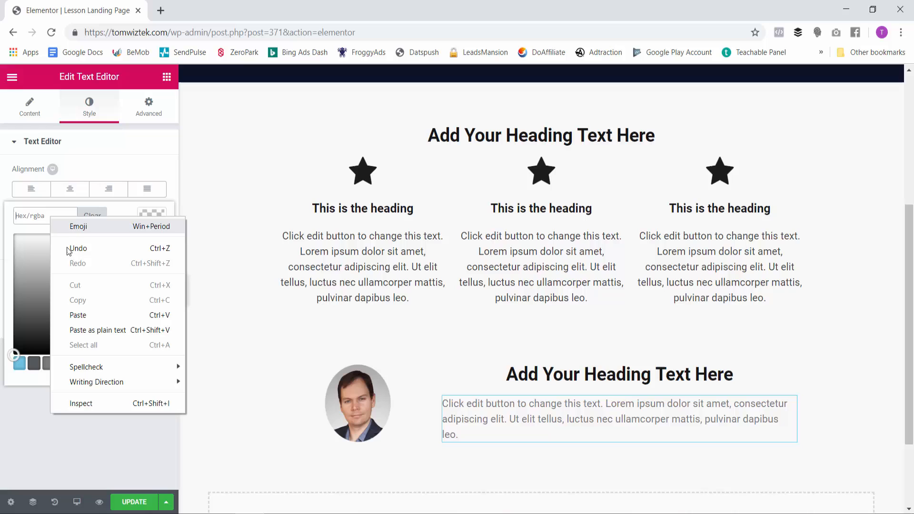
left_click(81, 311)
key("Return")
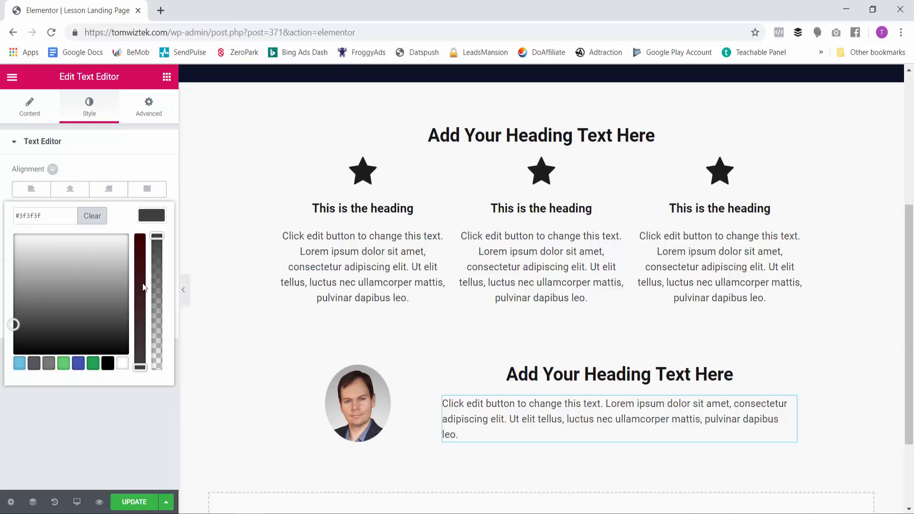
- Paste two further copies of the placeholder paragraph into the text block beside the portrait, without a trailing empty line
left_click(547, 418)
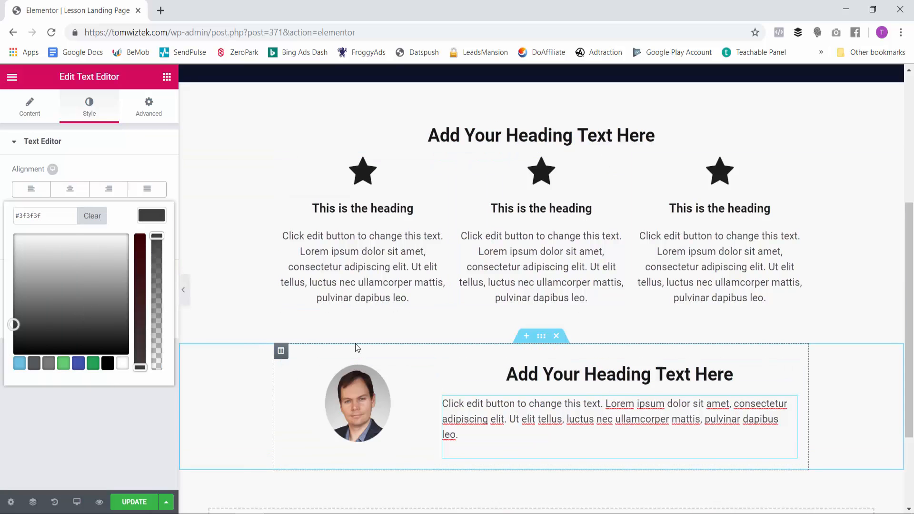
left_click(30, 115)
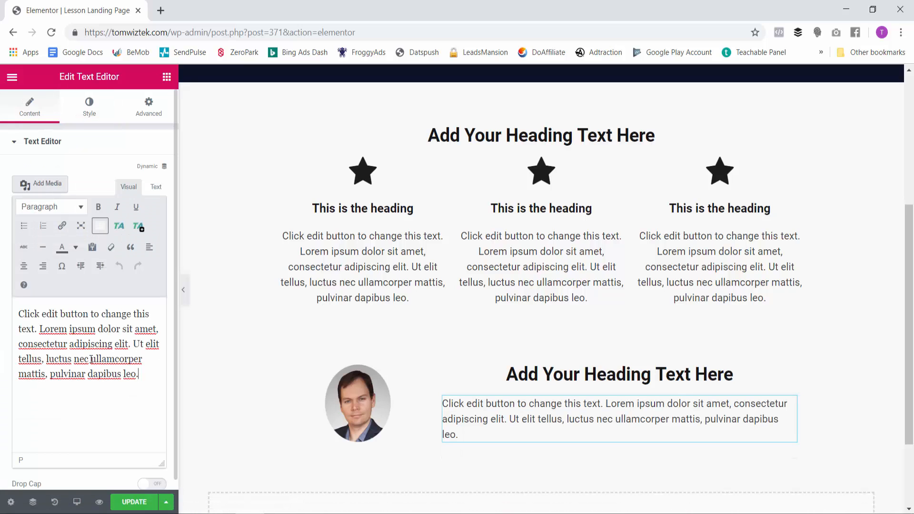
left_click_drag(143, 377, 5, 311)
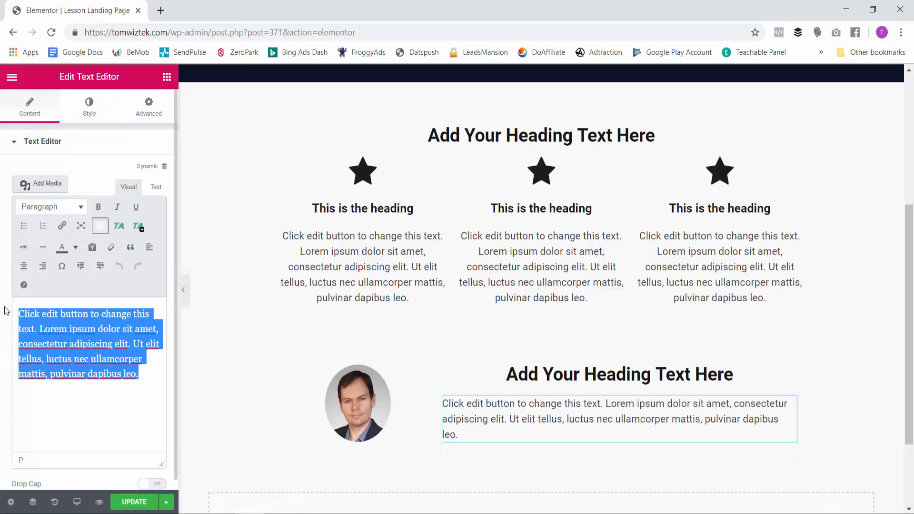
left_click(150, 376)
key("Return")
key("ctrl+v")
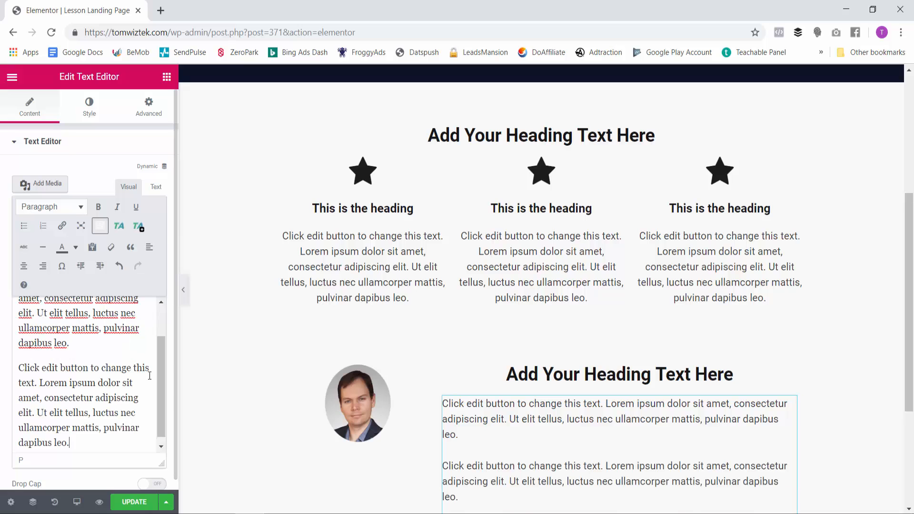
key("BackSpace")
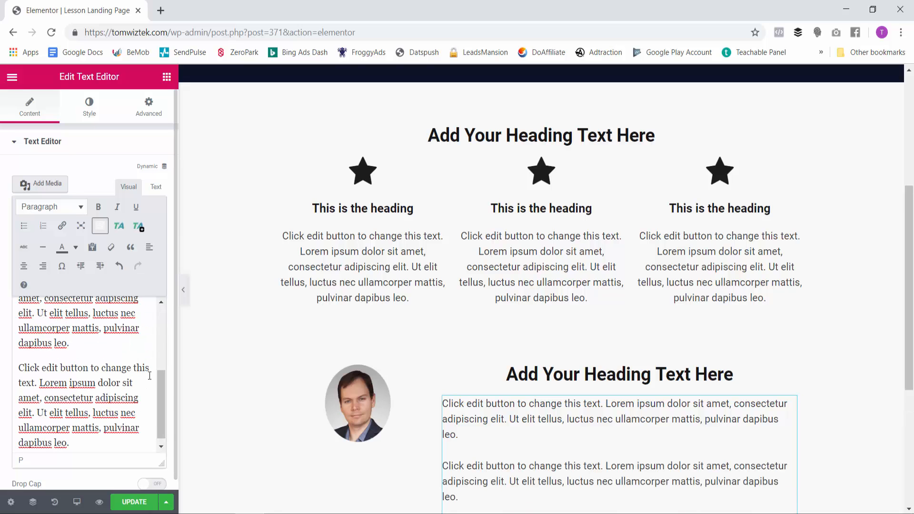
- Unlink the portrait section's padding values and set its top and bottom padding to 50 px each
scroll(376, 350, "down", 5)
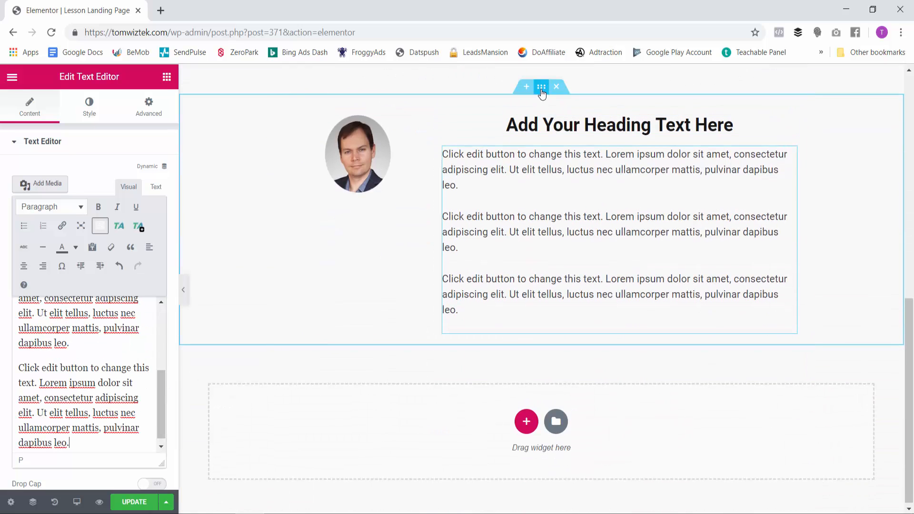
left_click(541, 88)
left_click(148, 105)
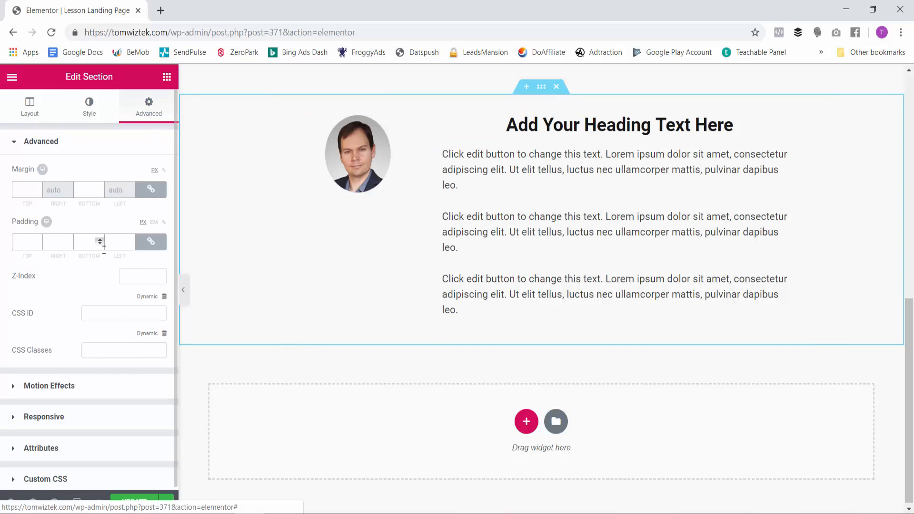
left_click(151, 241)
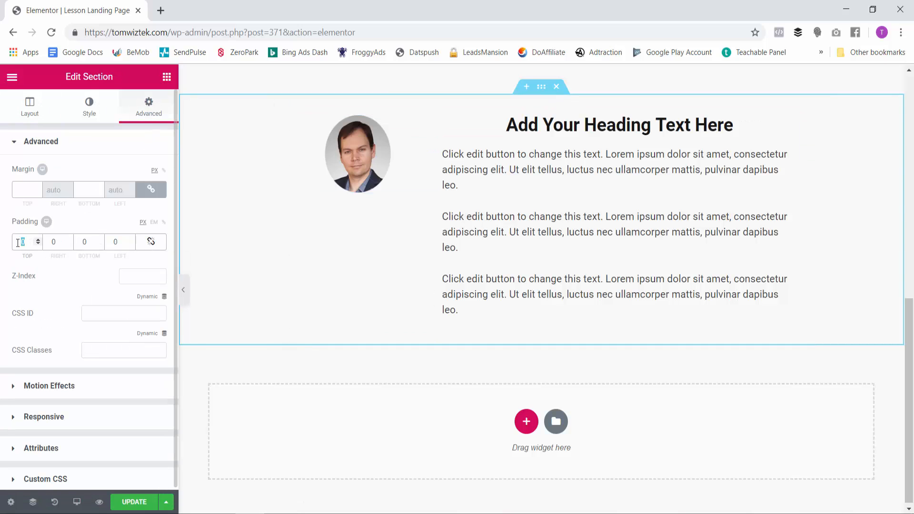
type("50")
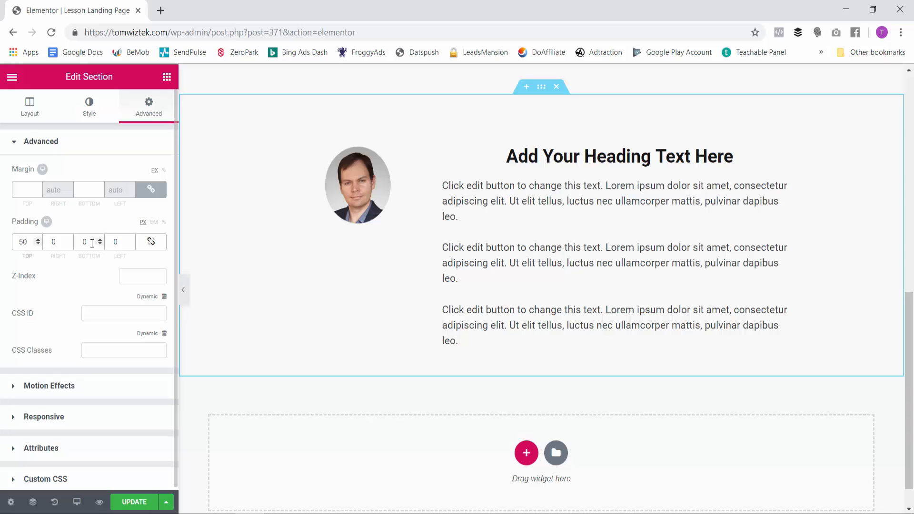
type("50")
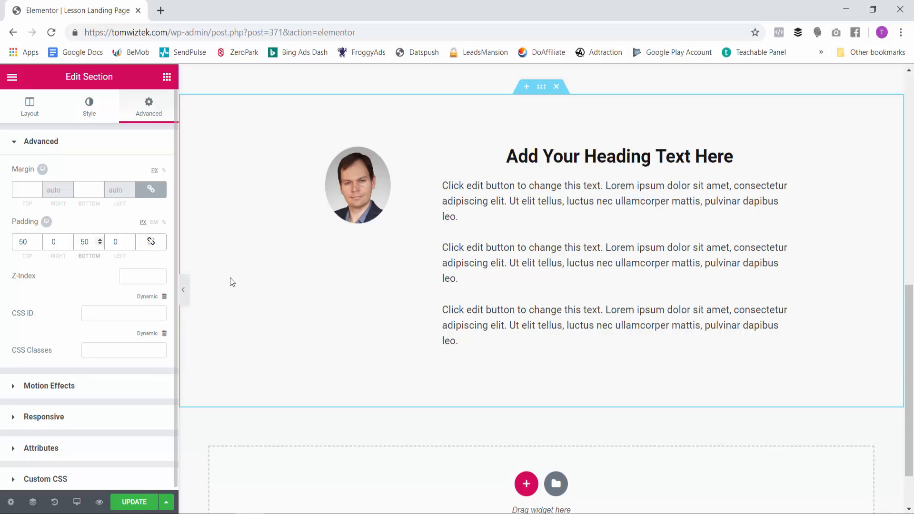
- Set the typography size of the text block beside the portrait to 20 px
left_click(561, 279)
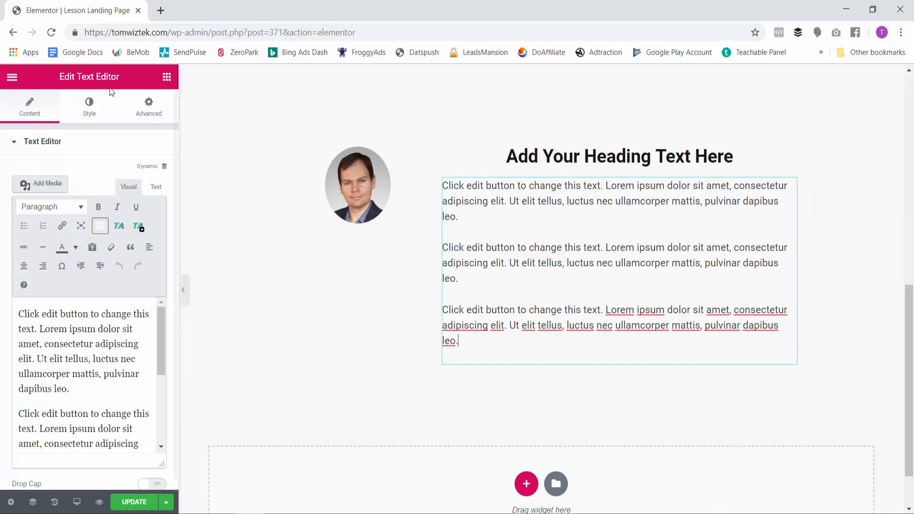
left_click(89, 104)
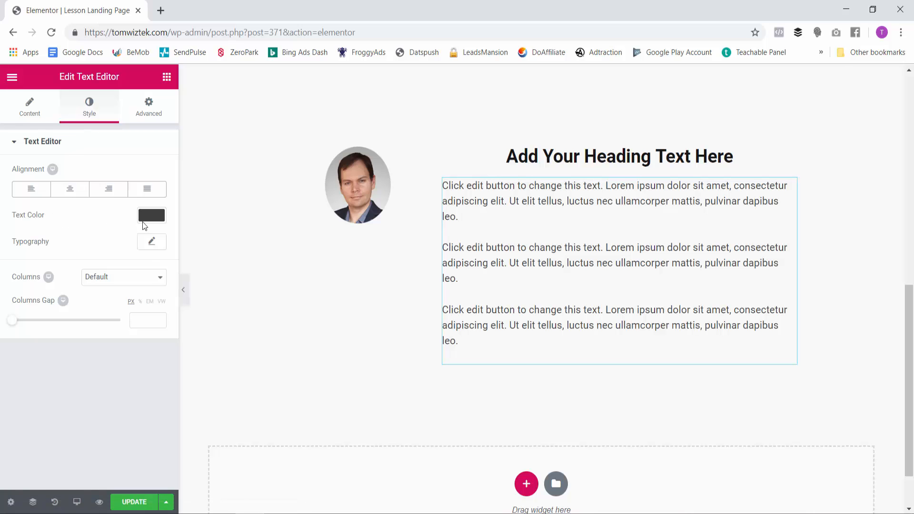
left_click(151, 241)
left_click_drag(24, 324, 30, 322)
scroll(425, 267, "up", 3)
scroll(424, 267, "up", 2)
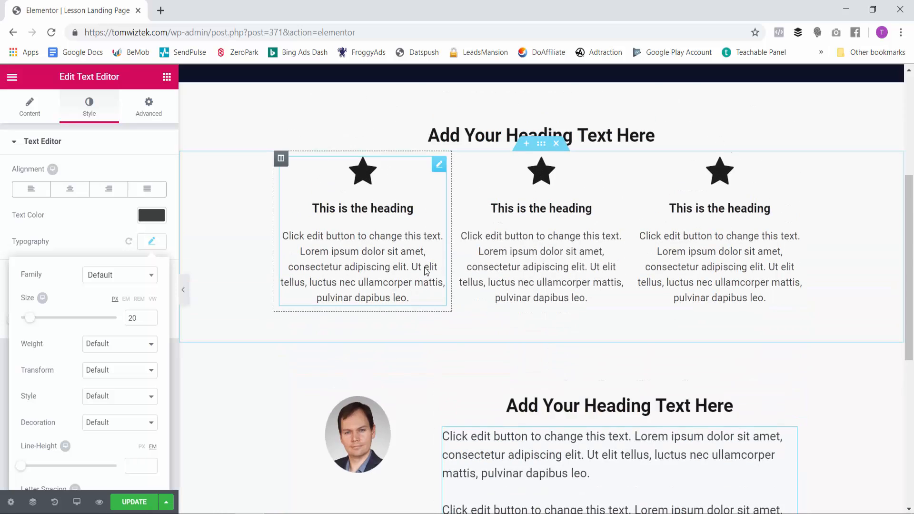
- Add a Heading widget in a new section below the portrait section and place a Button widget under it
scroll(440, 271, "down", 7)
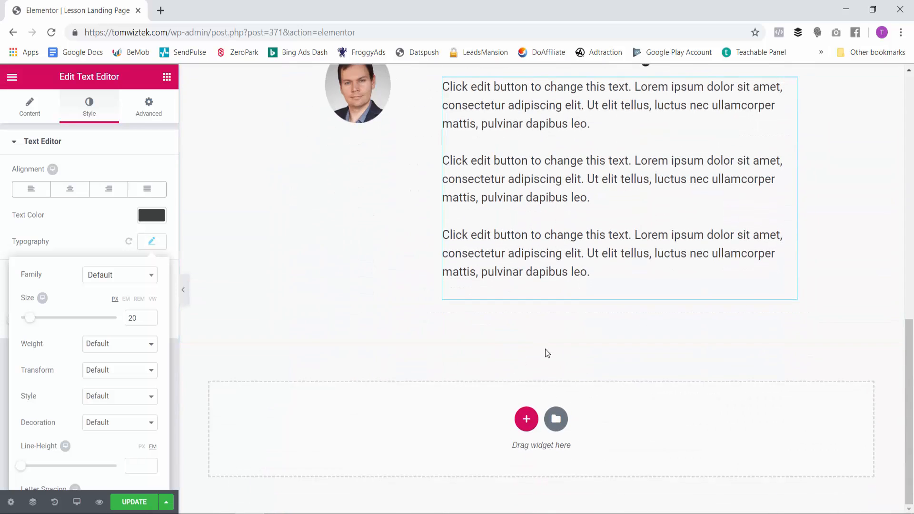
left_click(167, 77)
left_click_drag(126, 190, 491, 460)
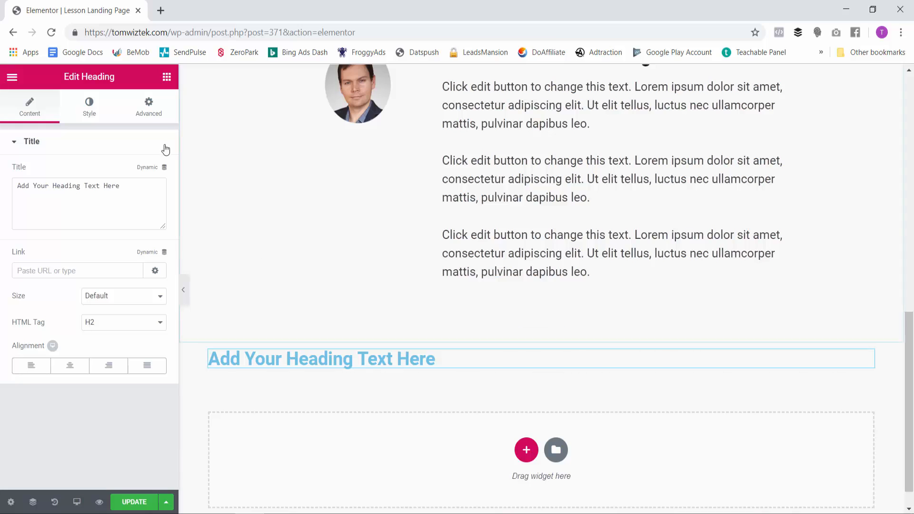
left_click(170, 81)
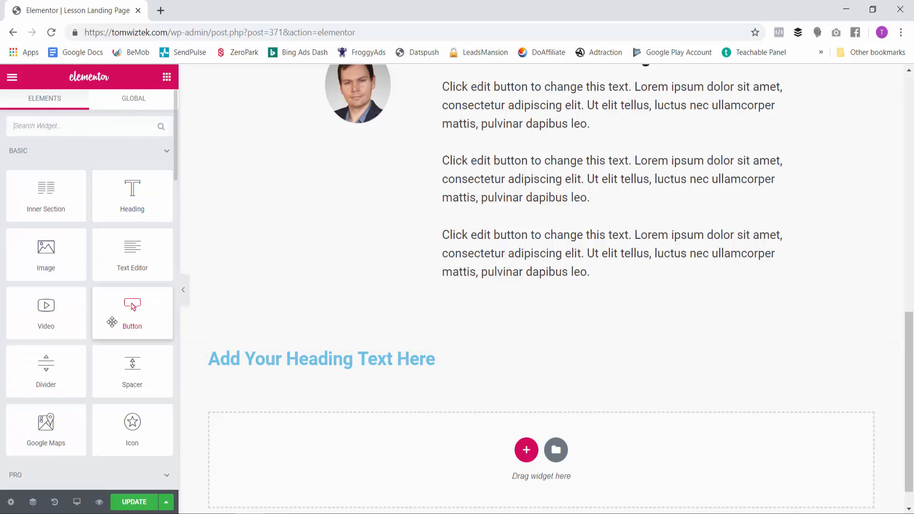
left_click_drag(114, 319, 444, 370)
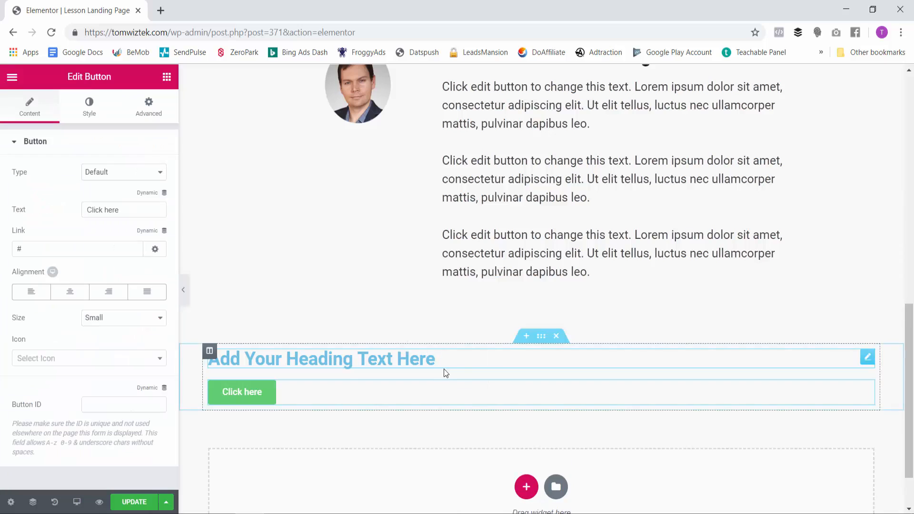
- Set the boxed content width of the new bottom section to 900 and center its heading
left_click(542, 337)
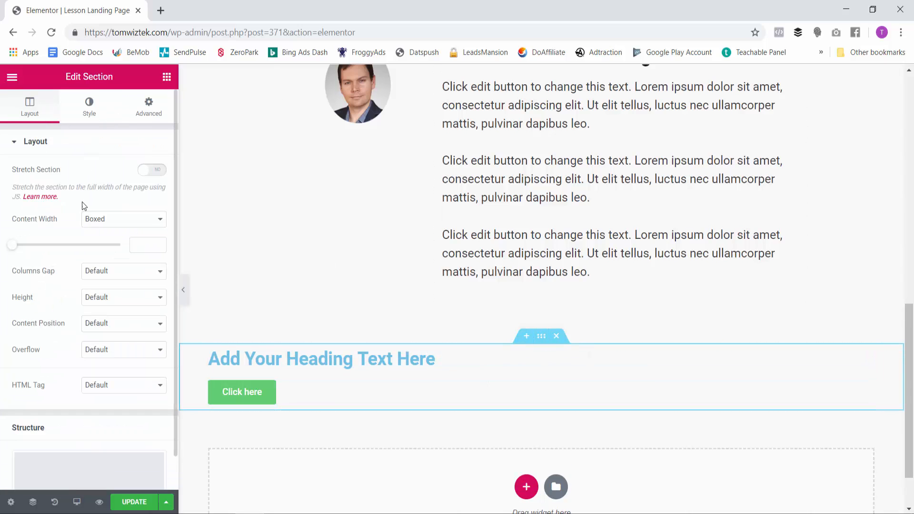
type("900")
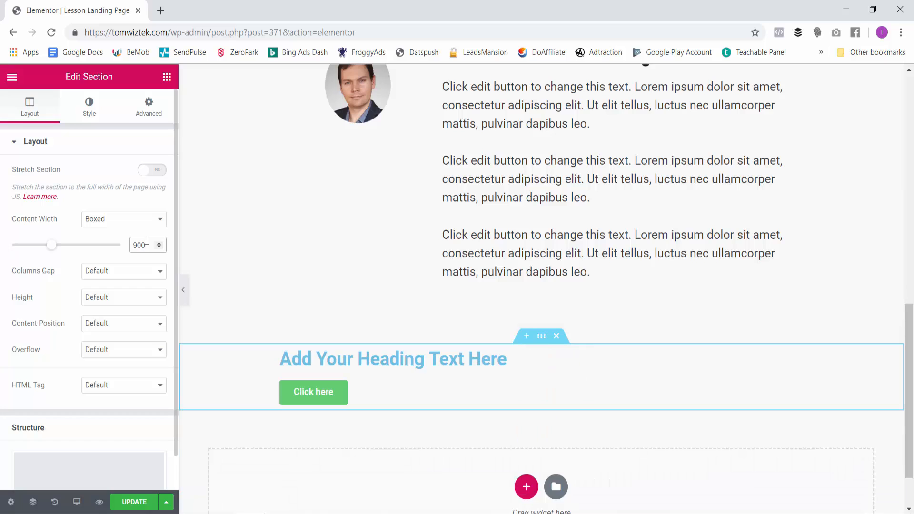
left_click(522, 361)
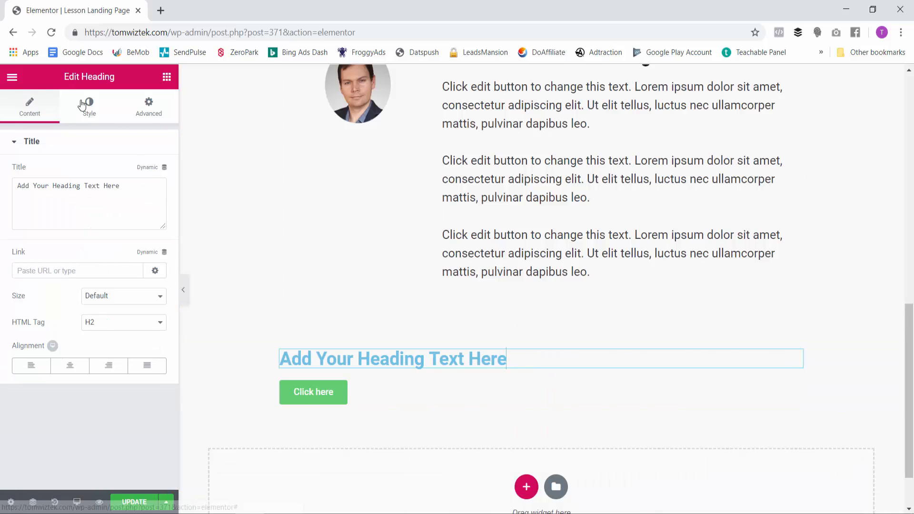
left_click(70, 366)
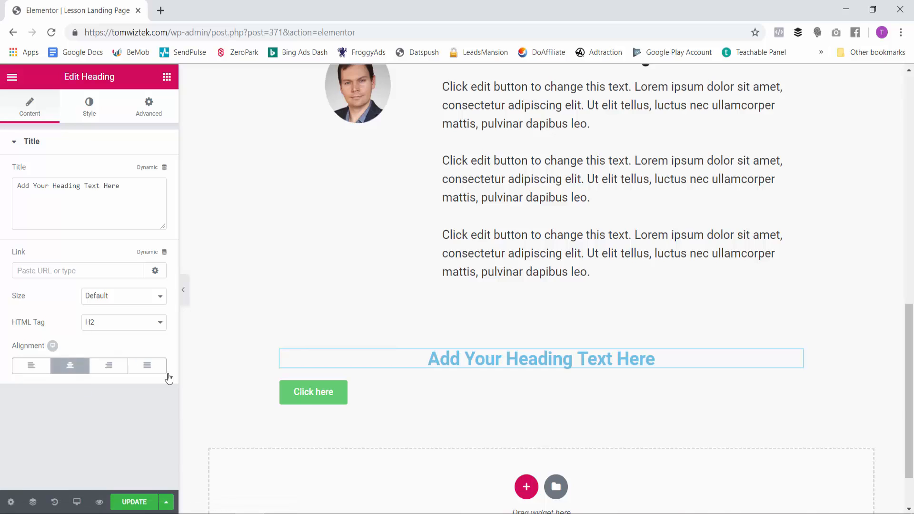
- Center the "Click here" button and set its size to Large
left_click(433, 396)
left_click(71, 292)
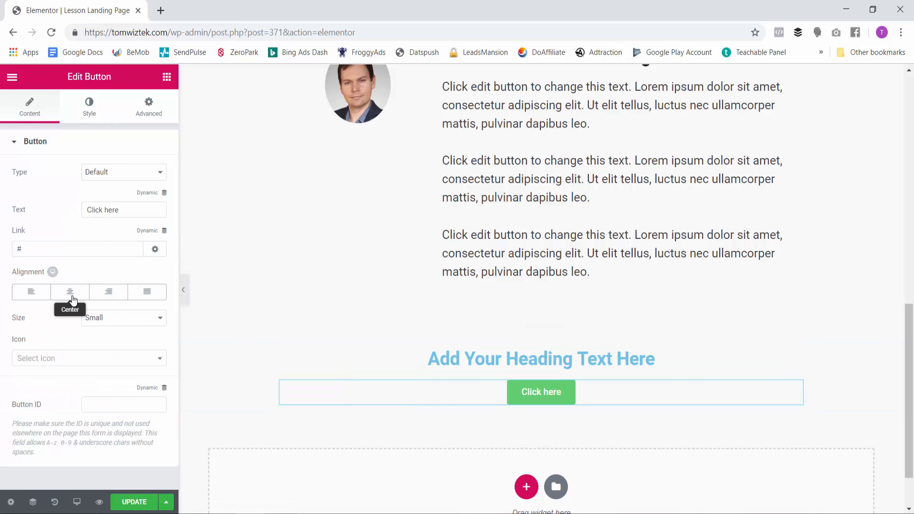
left_click(127, 319)
left_click(121, 359)
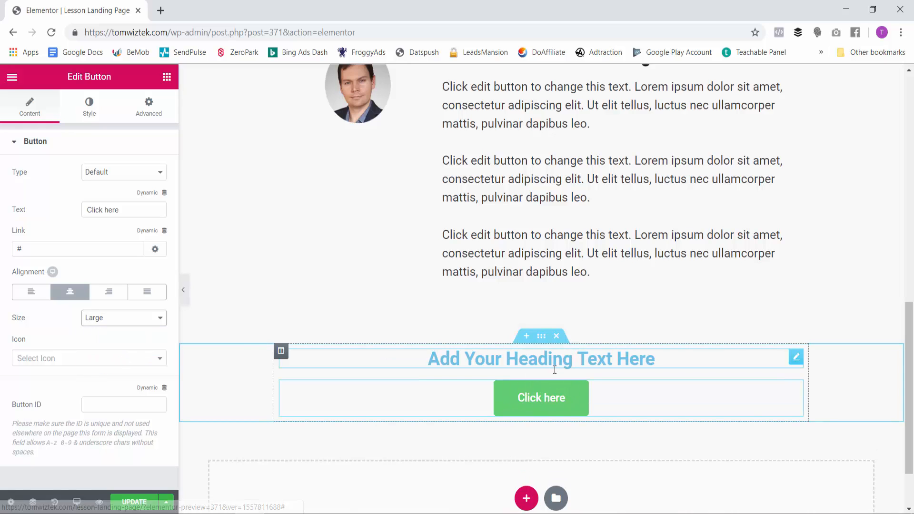
- Copy the heading beside the portrait and paste its style onto the heading above the "Click here" button
scroll(732, 188, "up", 3)
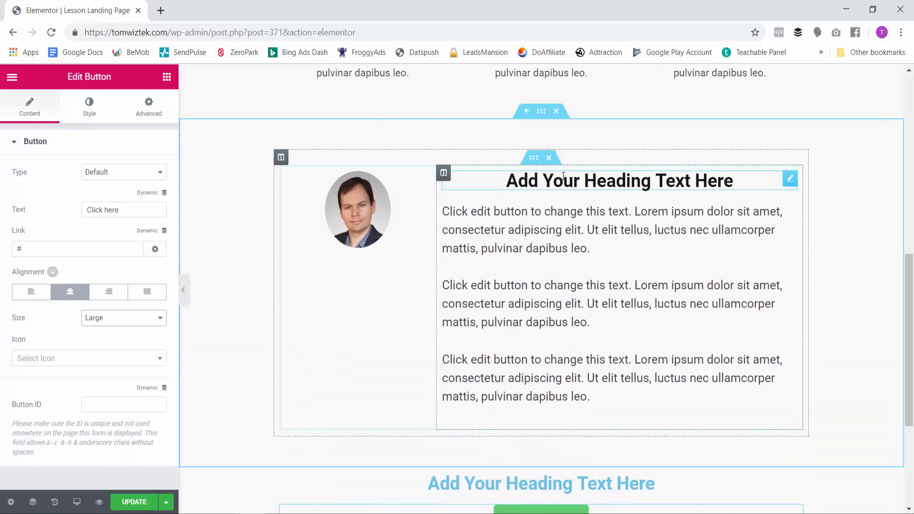
right_click(793, 175)
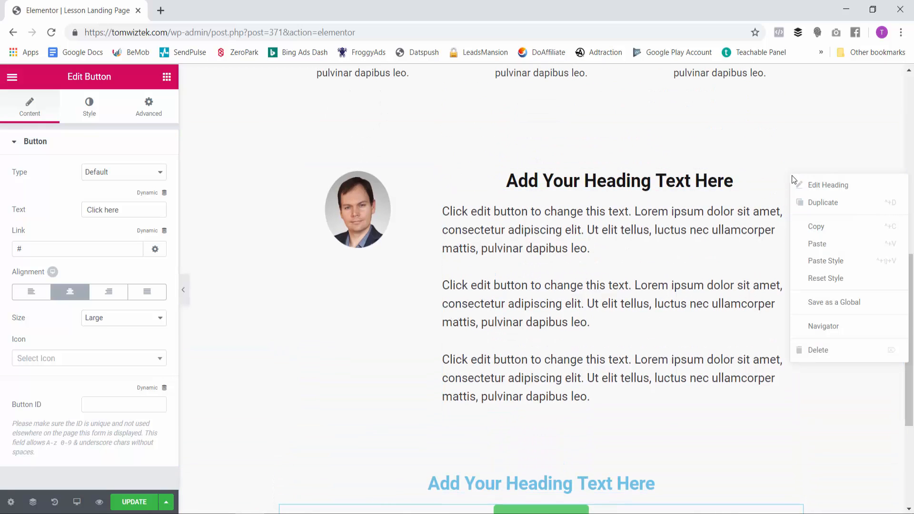
left_click(816, 226)
scroll(695, 343, "down", 4)
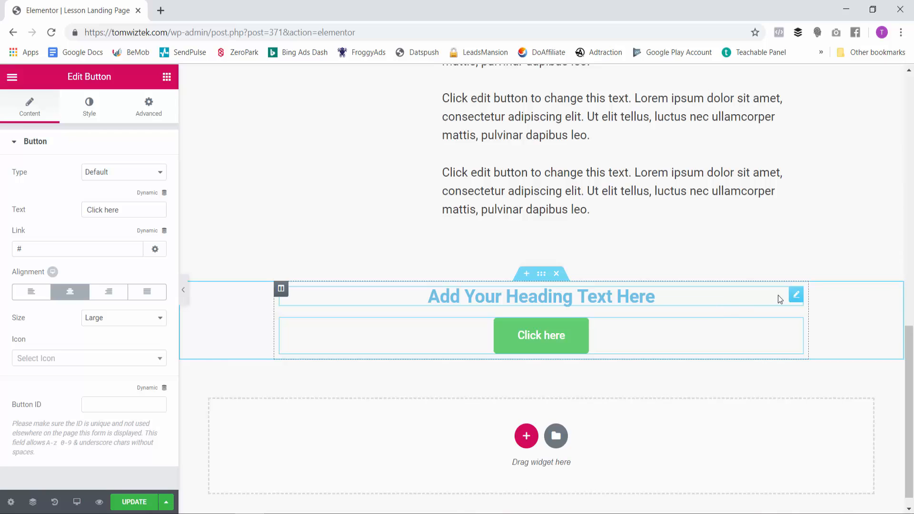
right_click(798, 297)
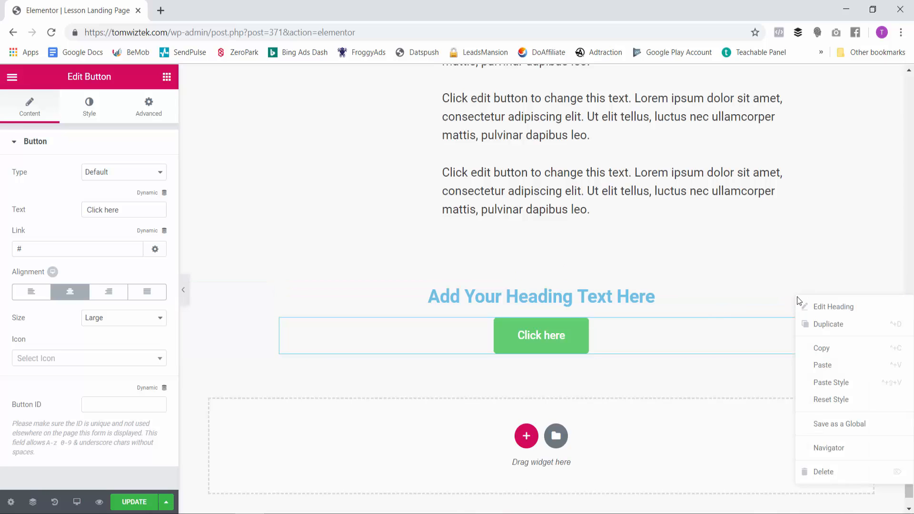
left_click(833, 385)
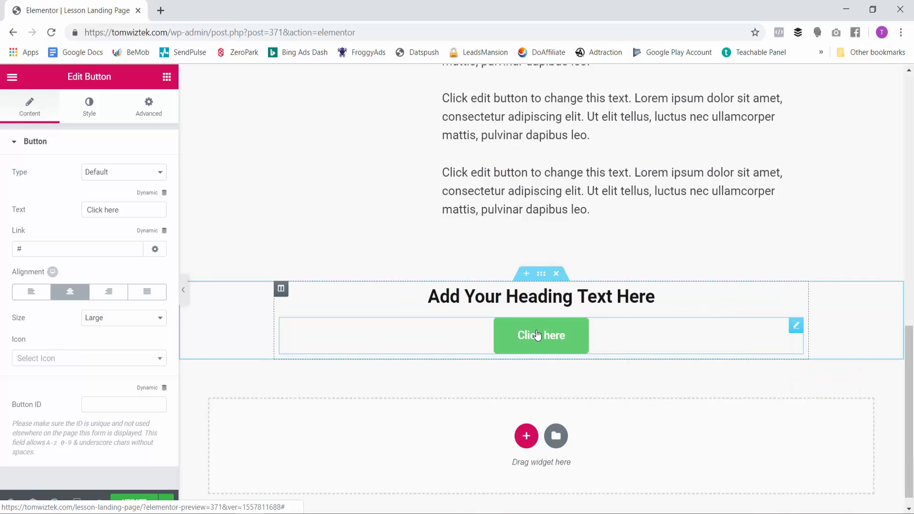
- Switch to Photoshop and copy the orange foreground color's hex code ee8215 from the Color Picker
scroll(536, 331, "up", 7)
scroll(536, 330, "up", 5)
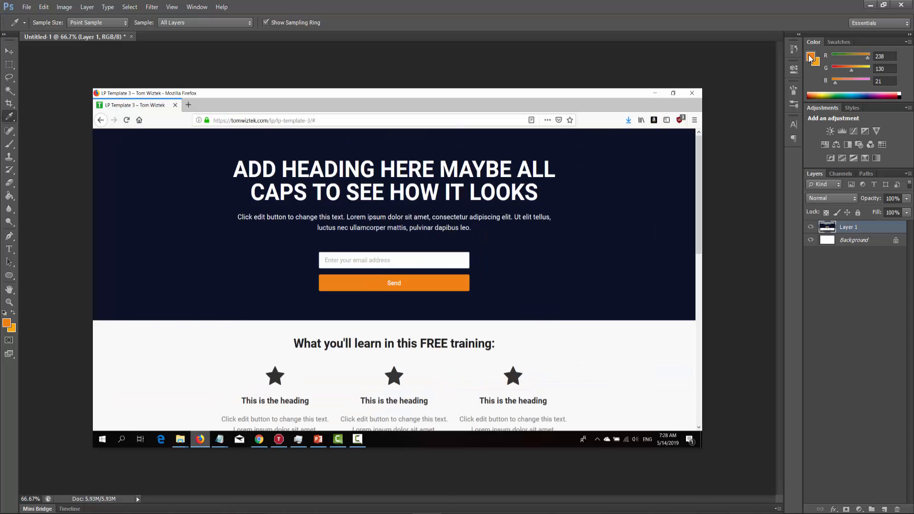
left_click(811, 58)
left_click_drag(689, 379, 679, 380)
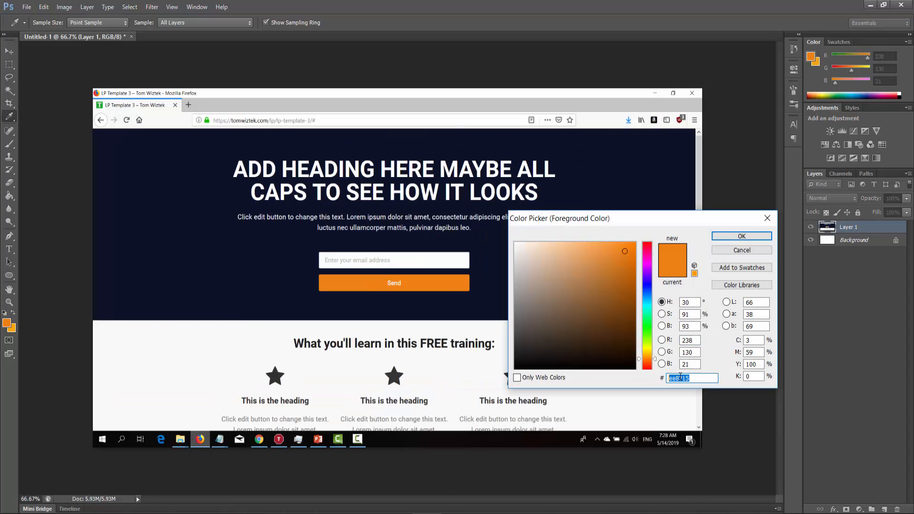
right_click(680, 378)
left_click(720, 261)
left_click(741, 237)
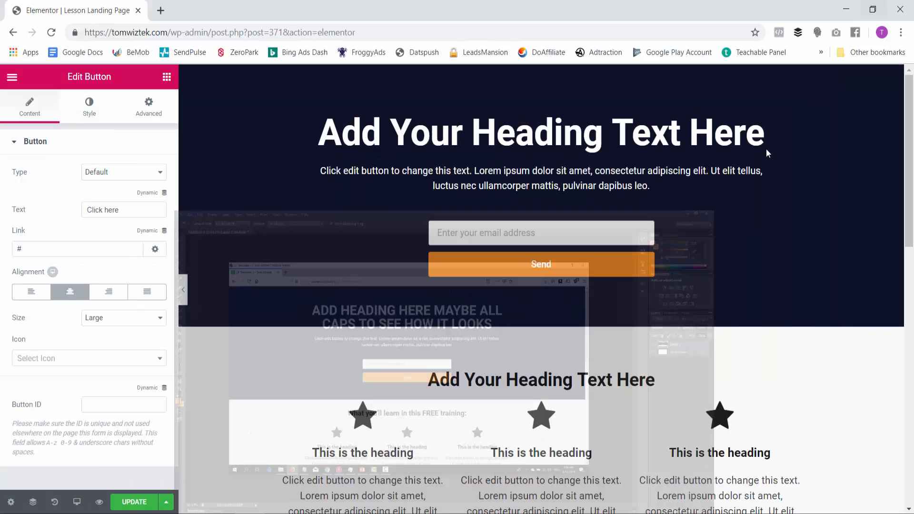
- Back in Elementor, set the normal background color of the "Click here" button to the copied #ee8215
scroll(594, 331, "down", 5)
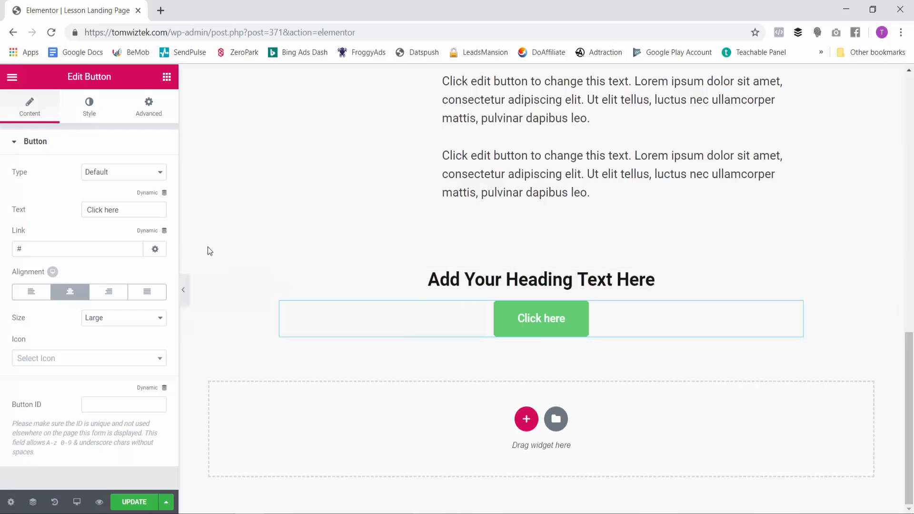
left_click(89, 106)
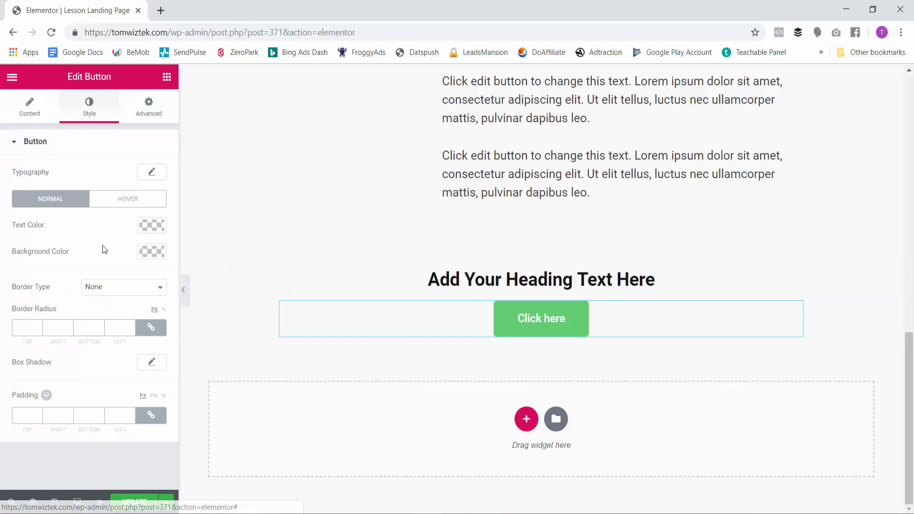
left_click(150, 252)
right_click(44, 250)
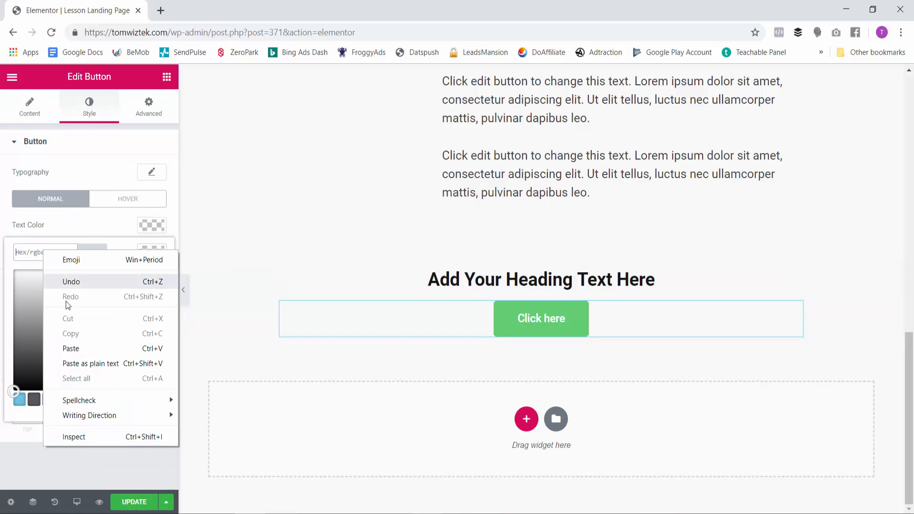
left_click(73, 349)
key("Return")
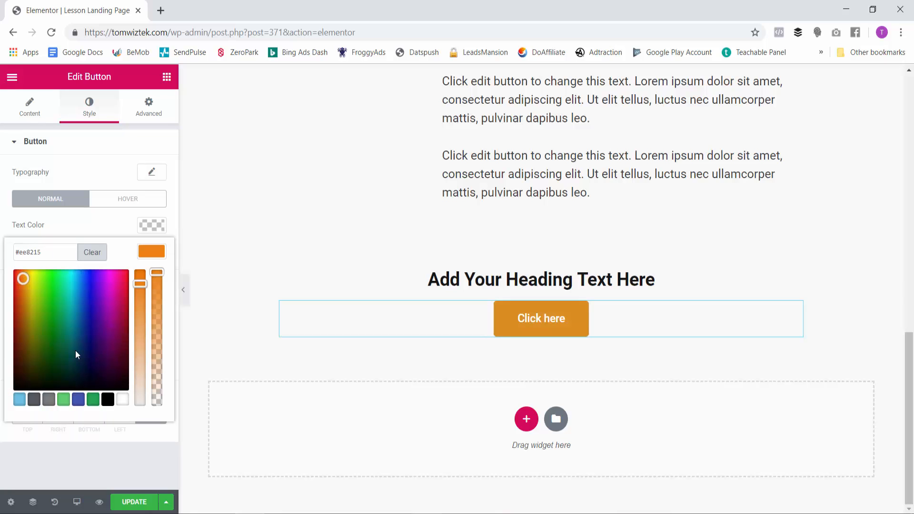
- Paste #ee8215 as the button's hover background color and darken it to #dd6e00
left_click(123, 203)
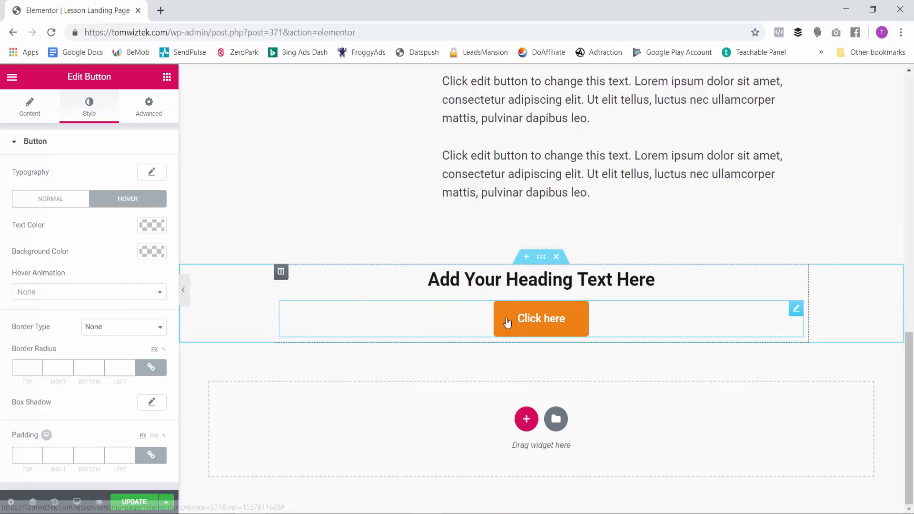
left_click(150, 251)
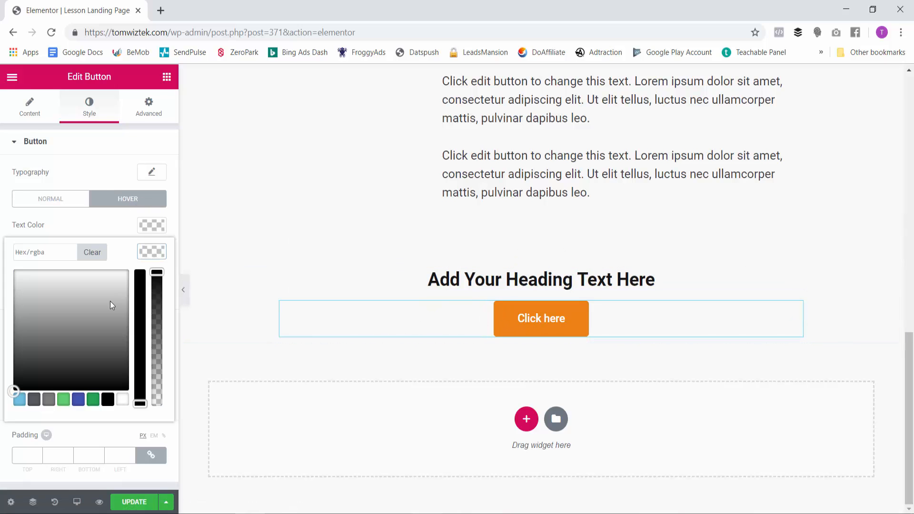
right_click(66, 247)
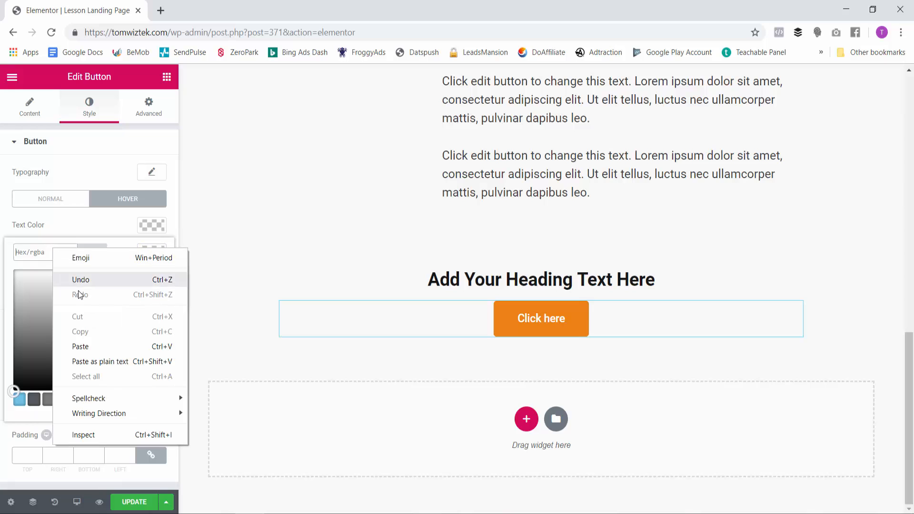
left_click(94, 347)
key("Return")
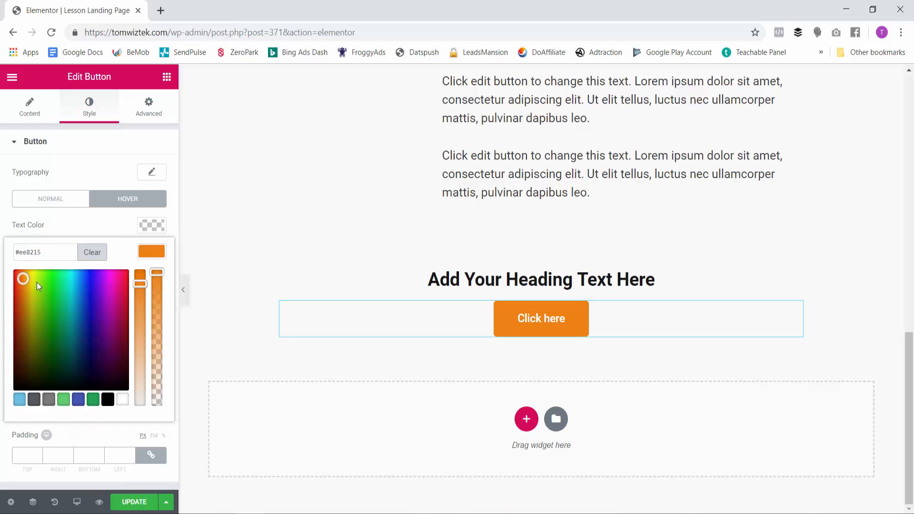
left_click_drag(22, 277, 22, 285)
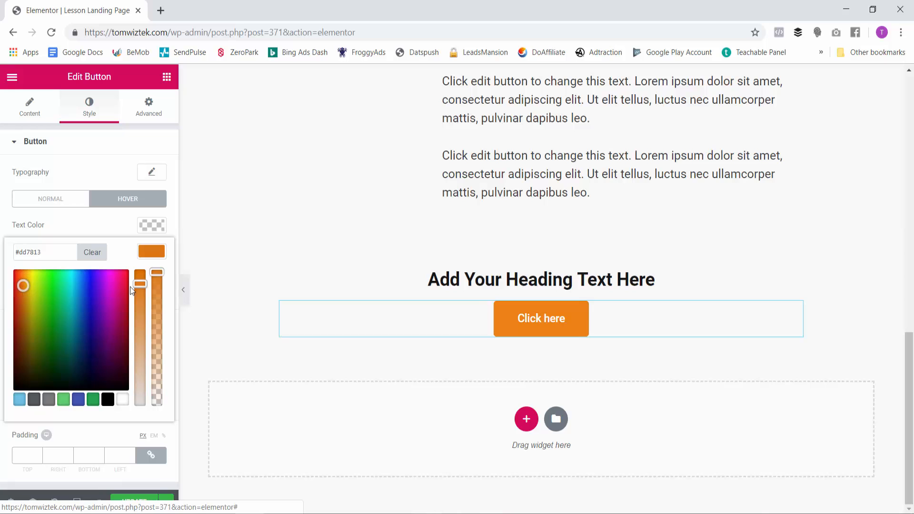
left_click_drag(139, 281, 140, 277)
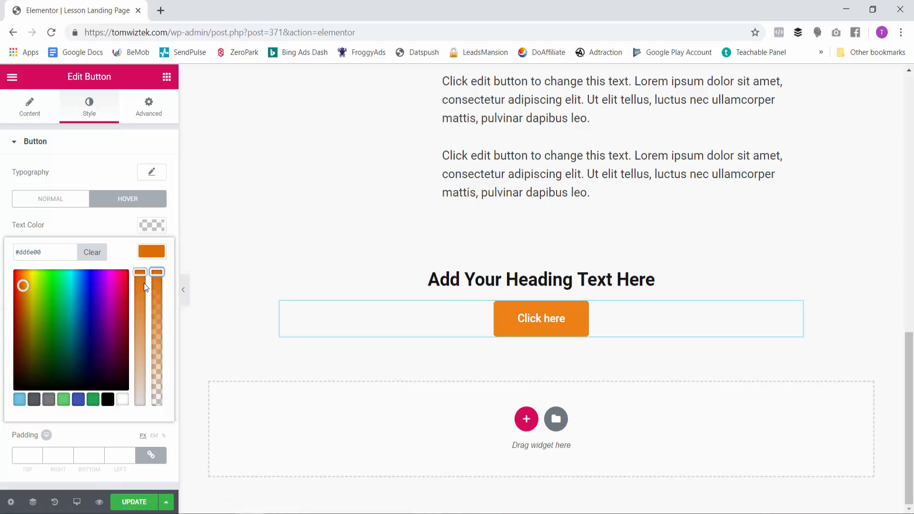
left_click(100, 145)
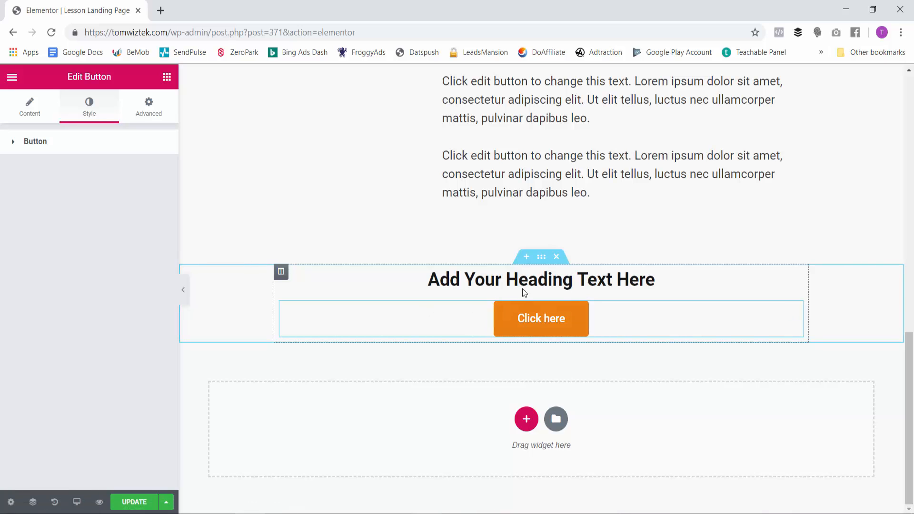
- Unlink the padding of the closing heading-and-button section and set its top and bottom padding to 50 px
left_click(542, 257)
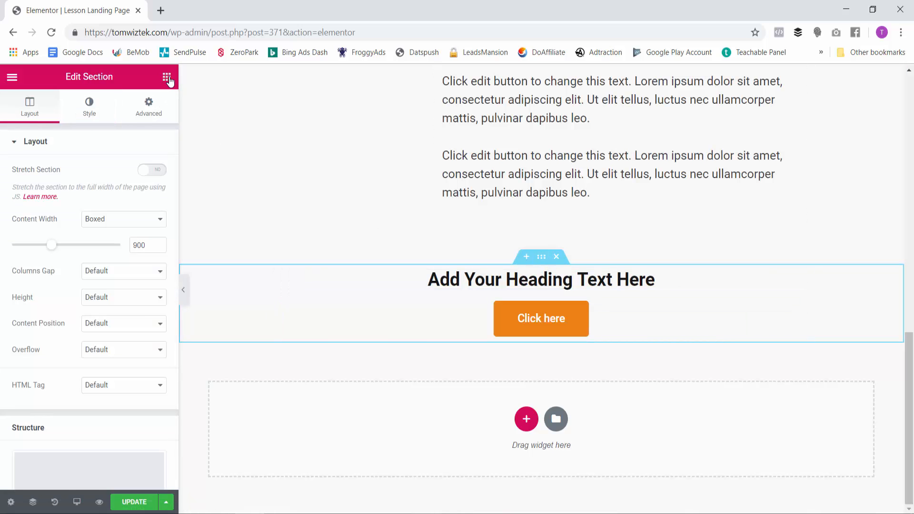
left_click(149, 106)
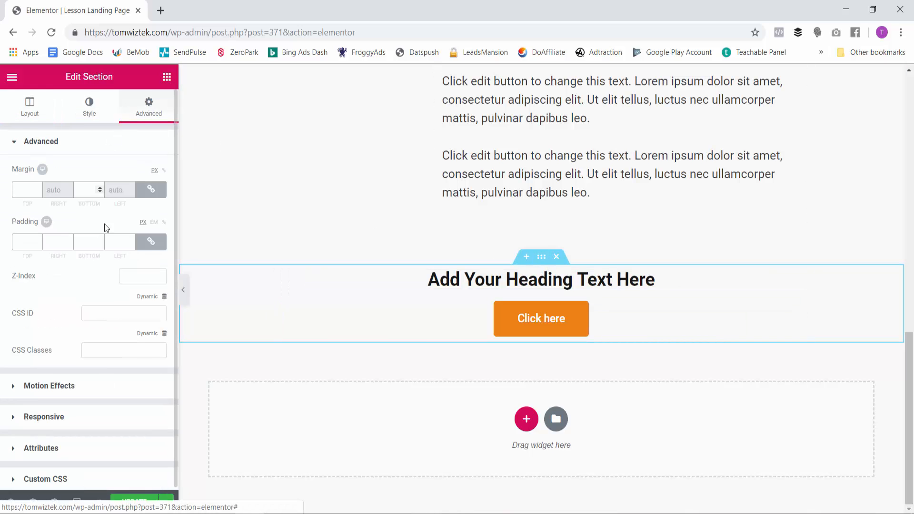
left_click(151, 242)
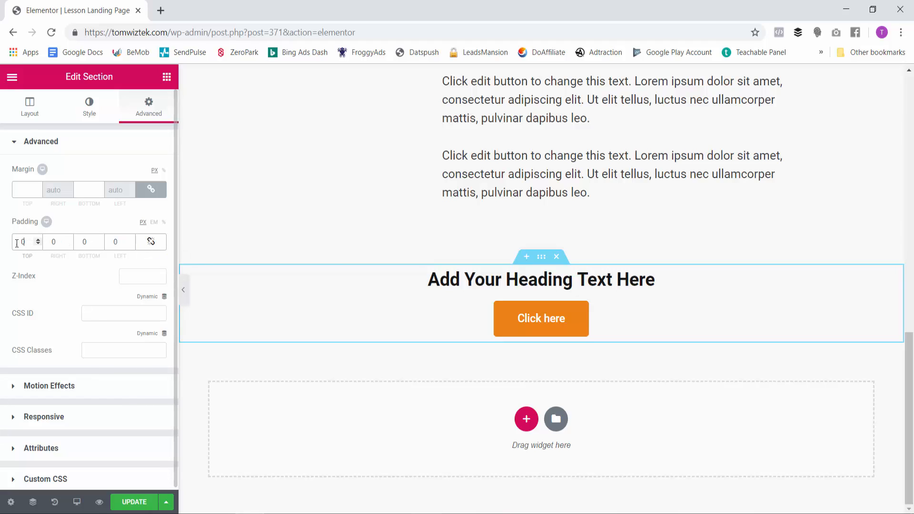
type("50")
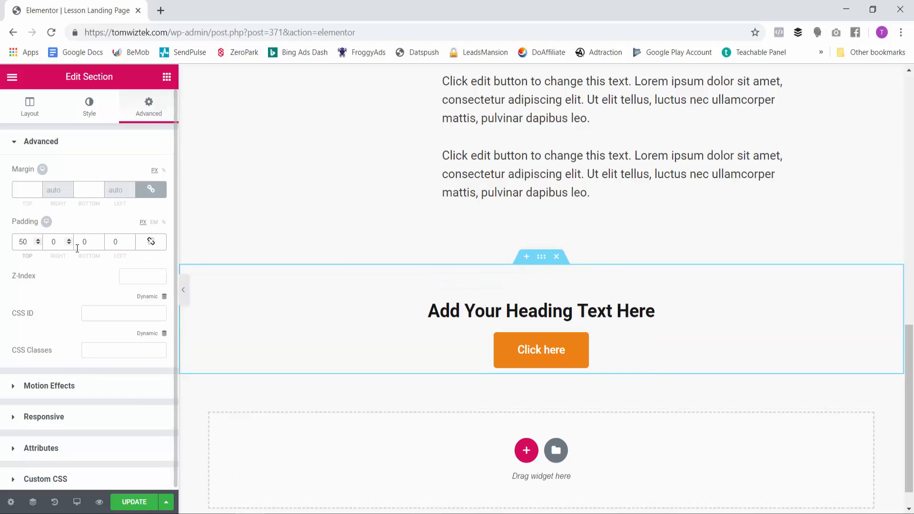
type("50")
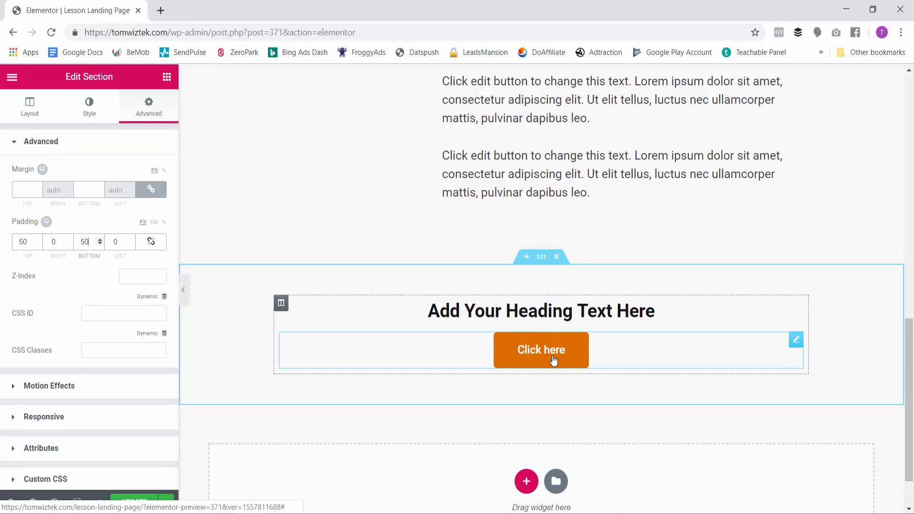
- Add a Menu Anchor widget above the hero heading and set its ID to TopView
scroll(553, 360, "up", 12)
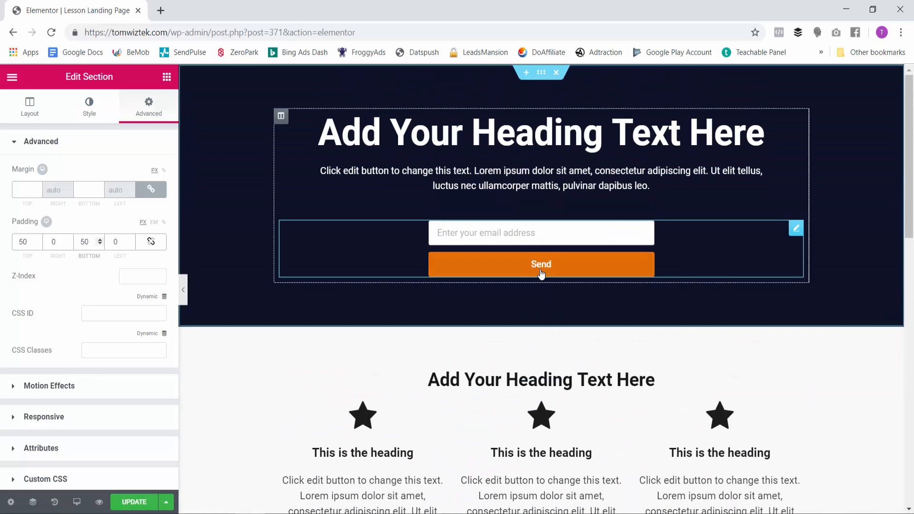
left_click(167, 76)
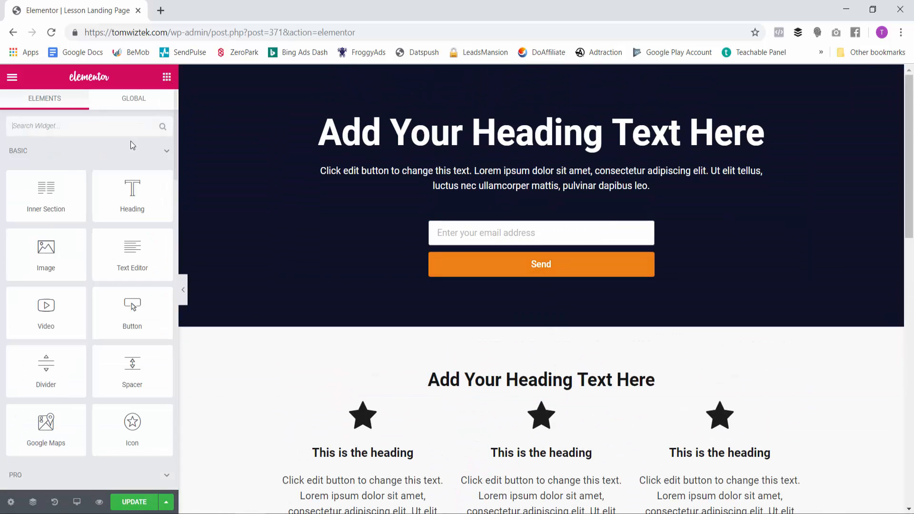
type("a")
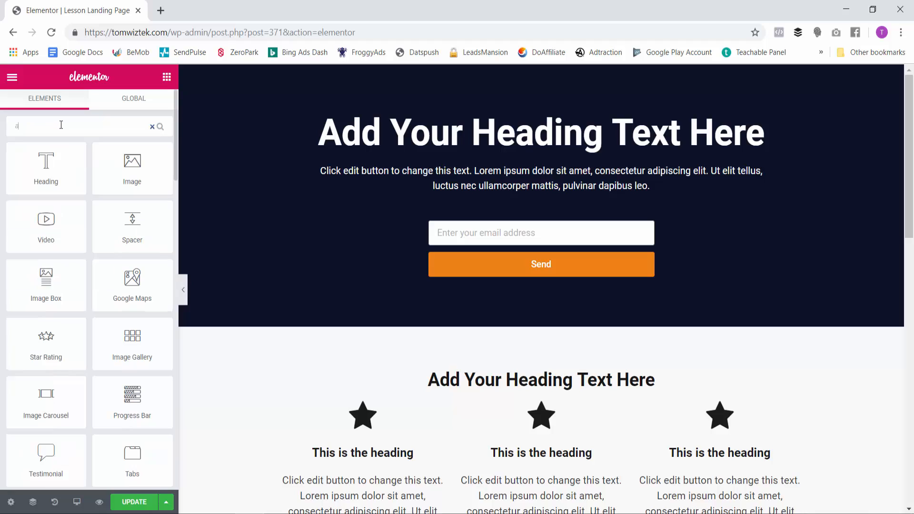
type("nch")
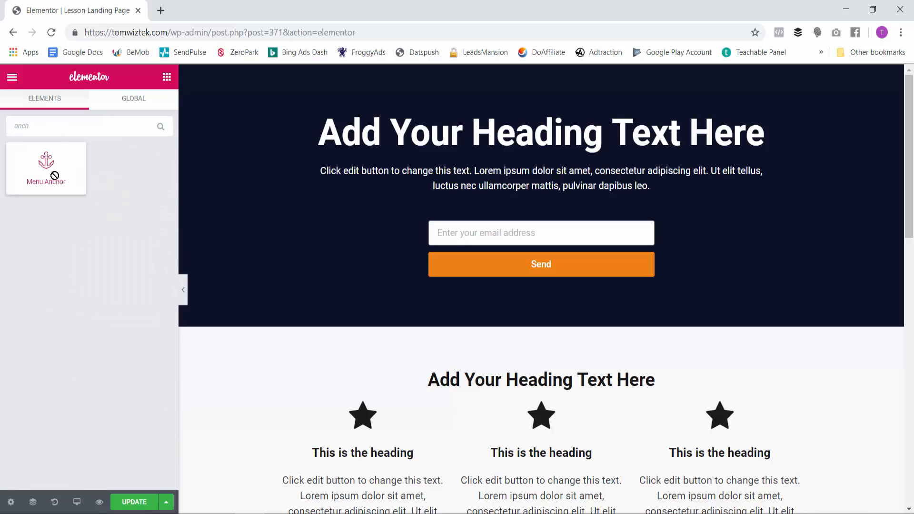
left_click_drag(54, 176, 470, 129)
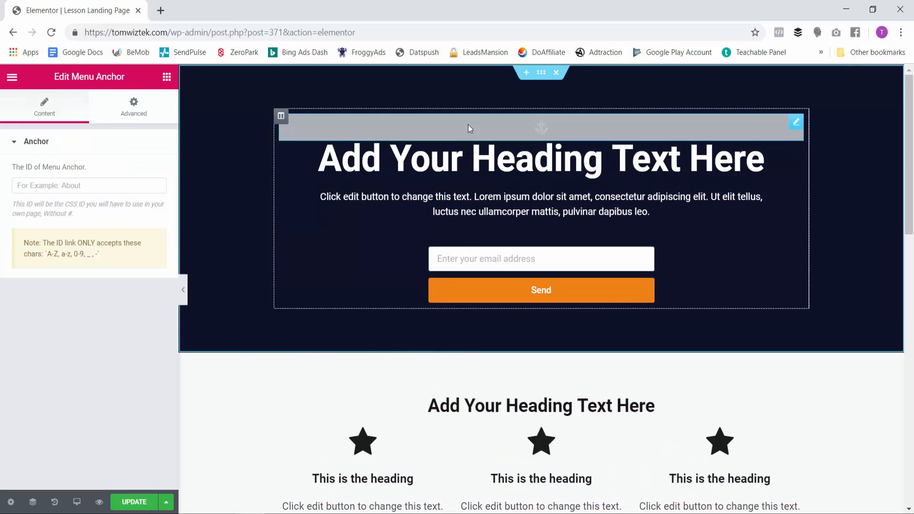
left_click(51, 186)
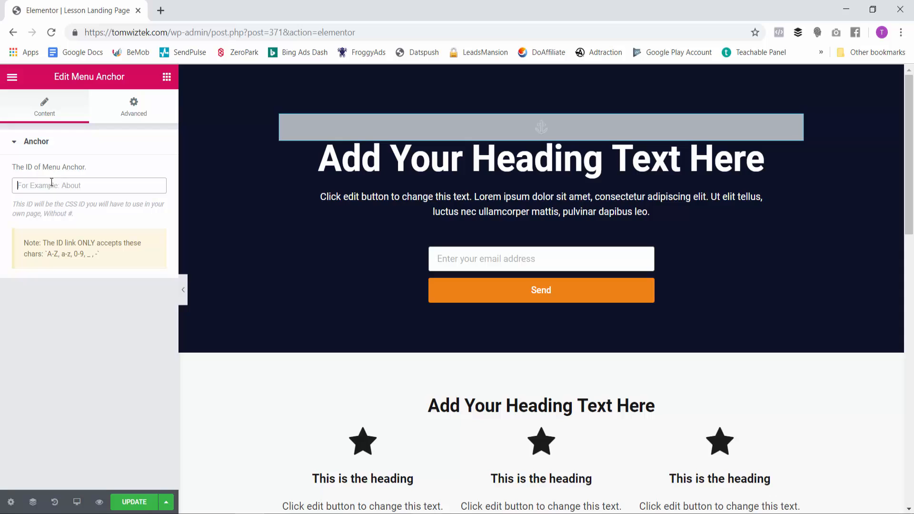
type("TopView")
- Set the link of the closing "Click here" button to #TopView
scroll(339, 211, "down", 13)
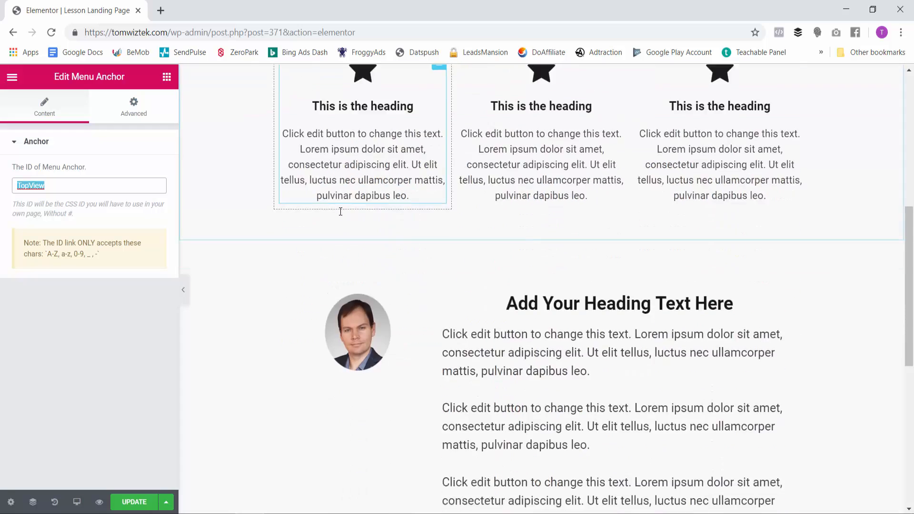
left_click(557, 292)
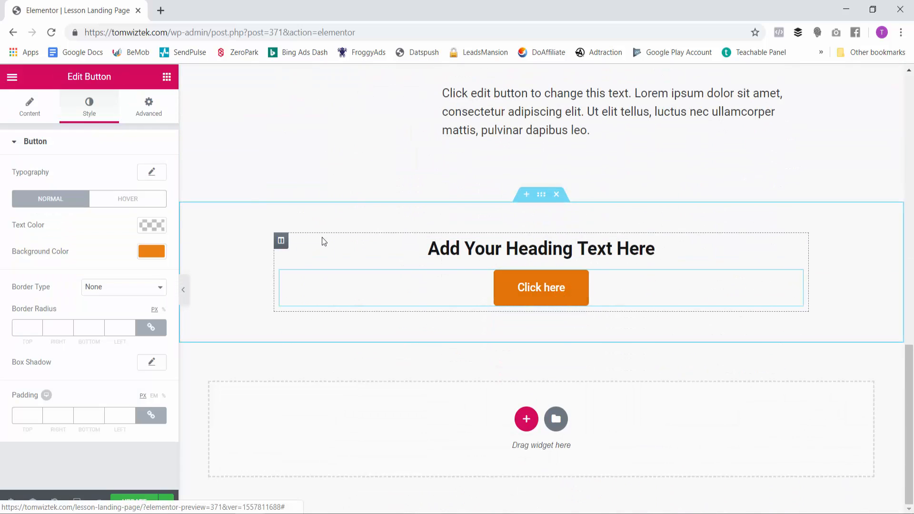
left_click(34, 107)
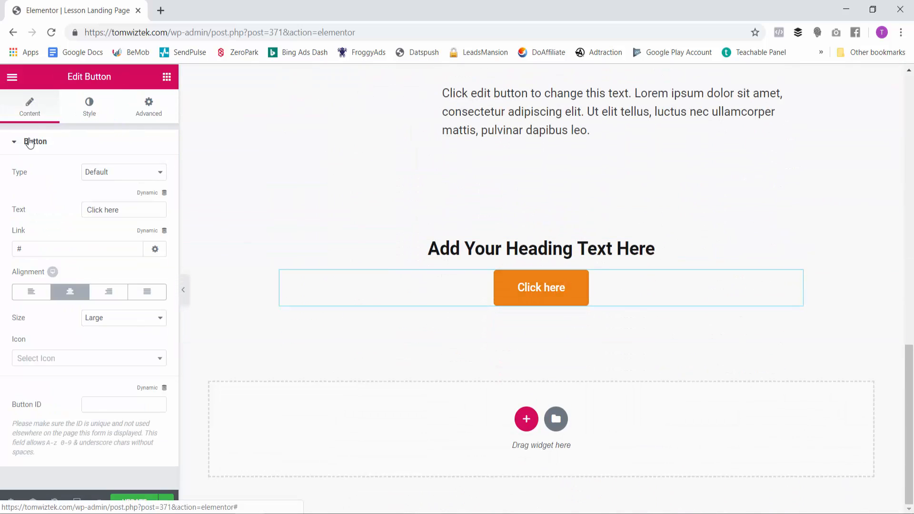
left_click(36, 249)
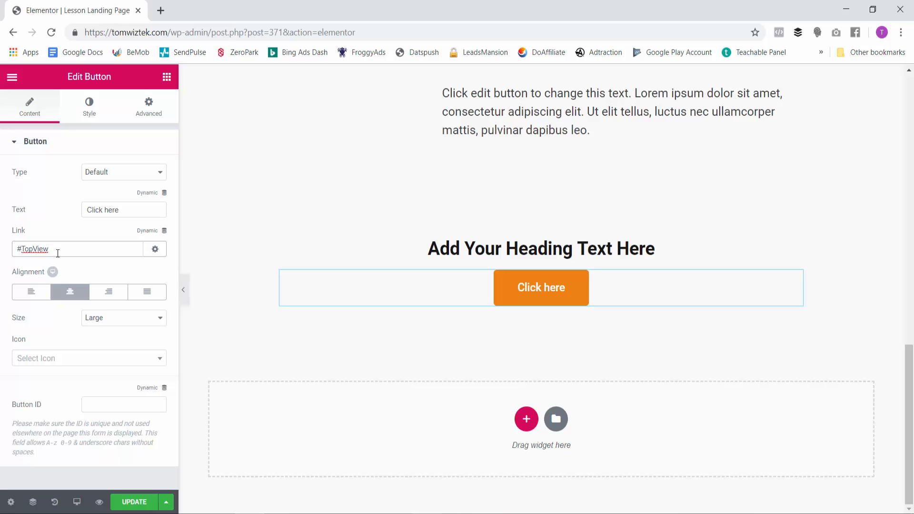
- Give the portrait-with-text section a classic background in light gray #e8e8e8
scroll(432, 238, "up", 5)
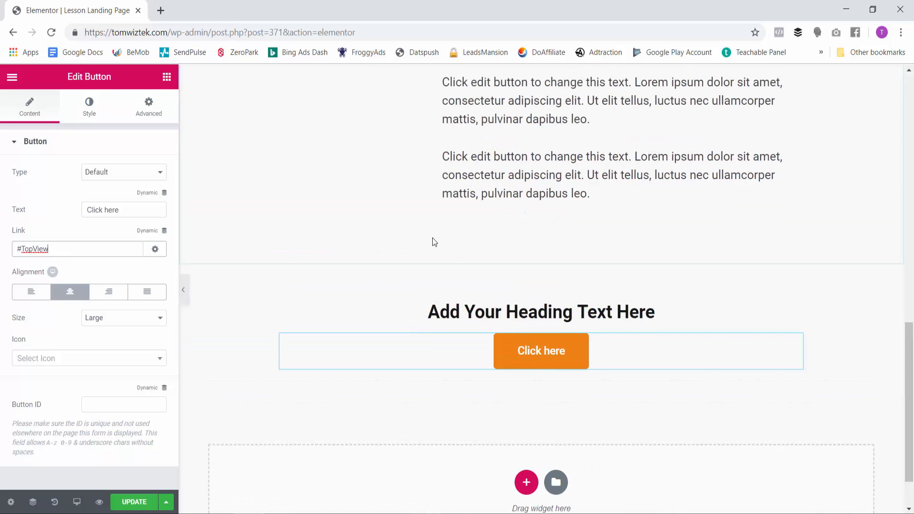
scroll(433, 239, "up", 6)
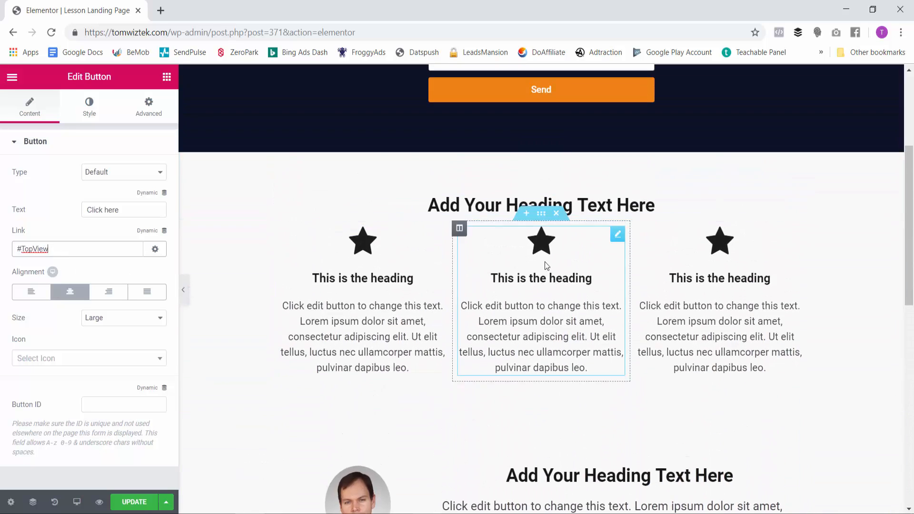
scroll(517, 225, "up", 4)
scroll(517, 224, "down", 9)
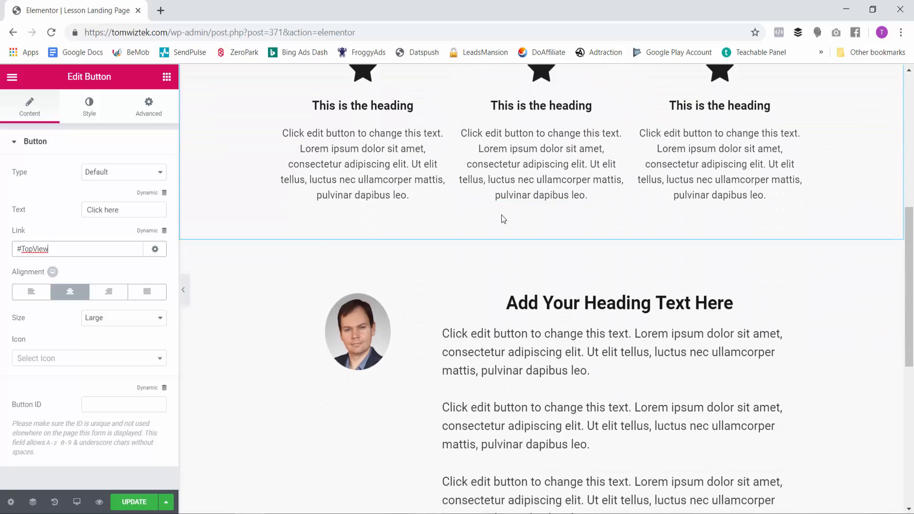
scroll(528, 225, "down", 3)
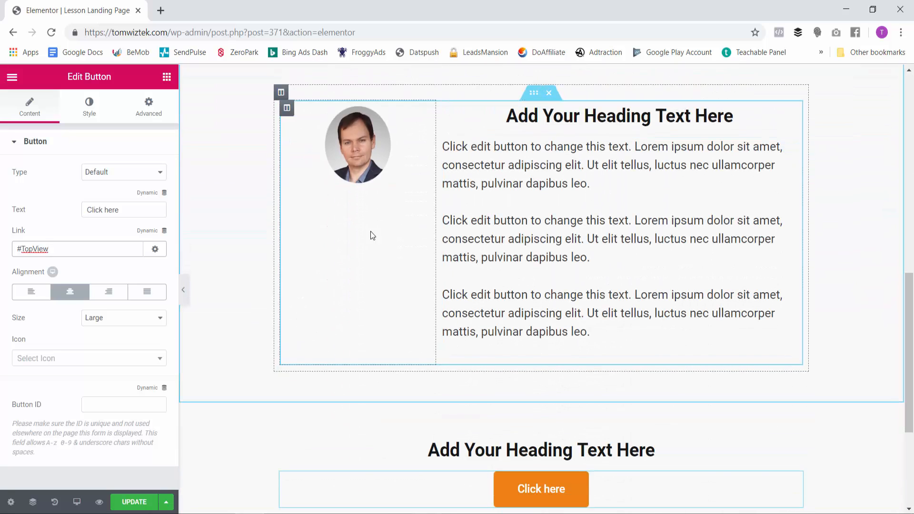
scroll(431, 184, "up", 1)
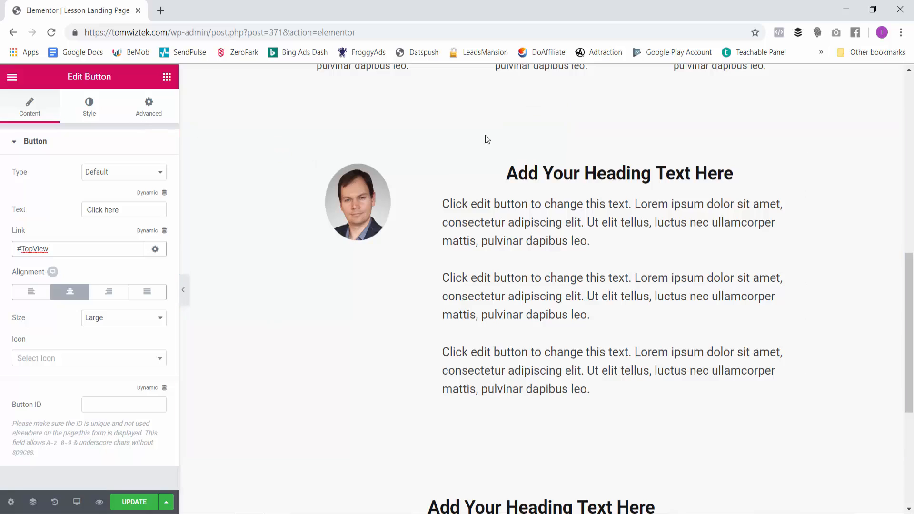
left_click(542, 103)
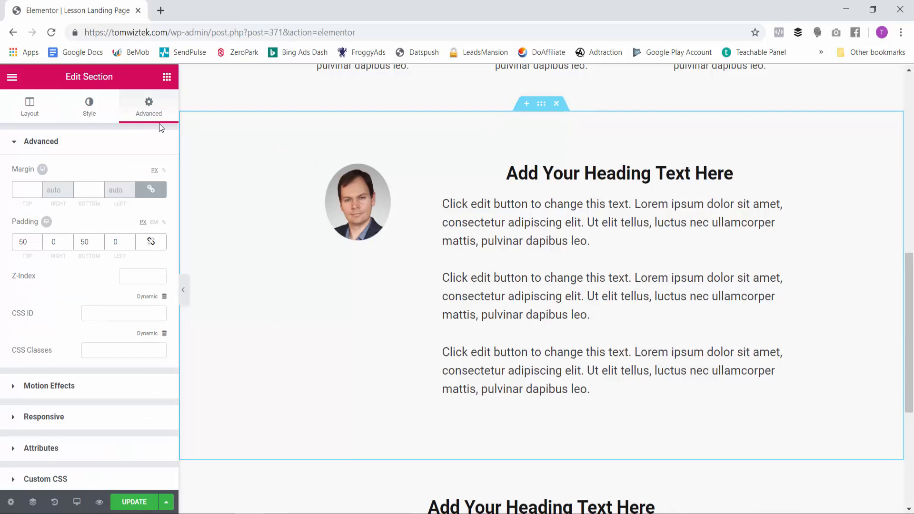
left_click(88, 107)
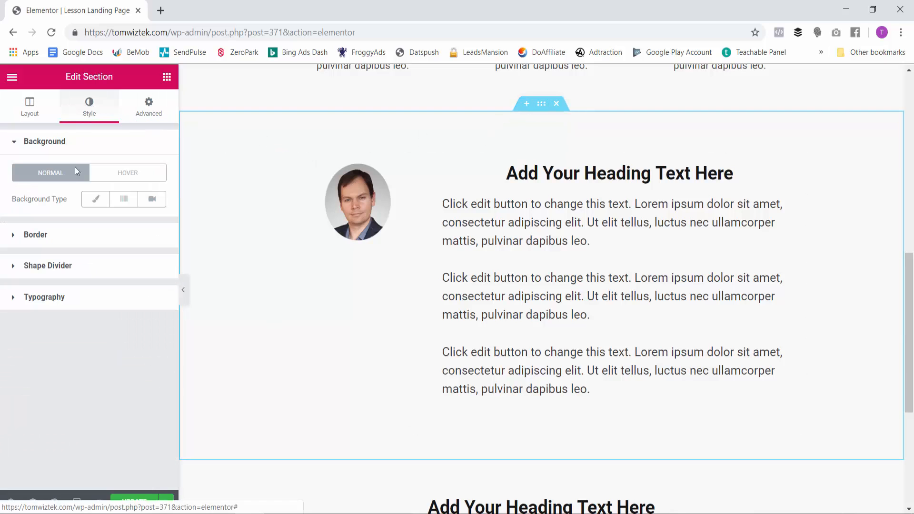
left_click(94, 199)
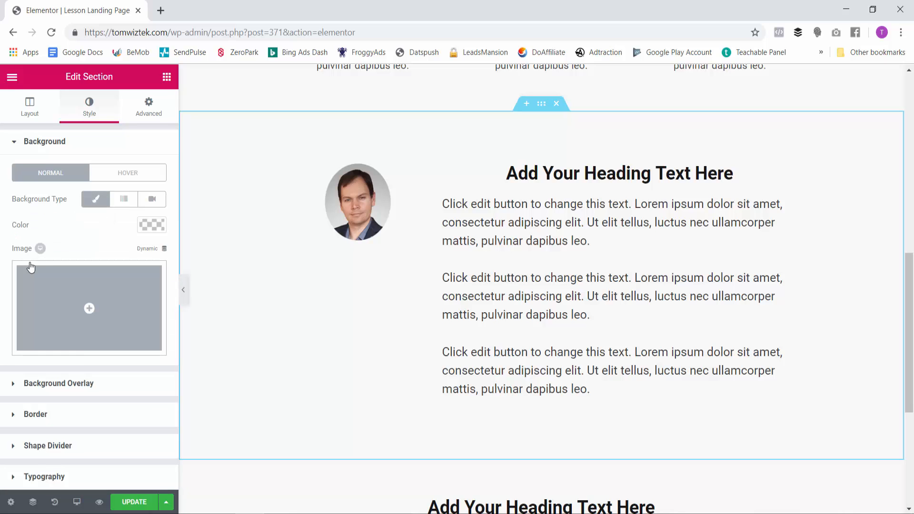
left_click(152, 226)
left_click(16, 251)
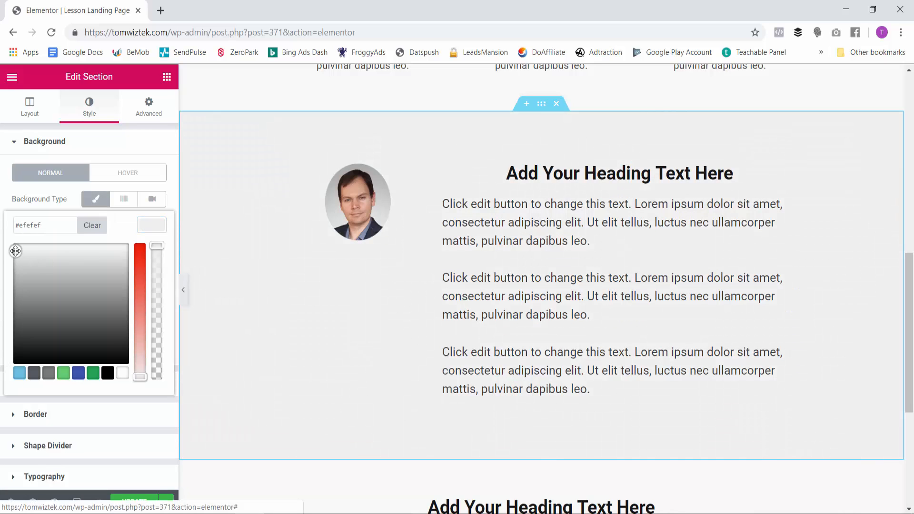
left_click_drag(14, 252, 9, 254)
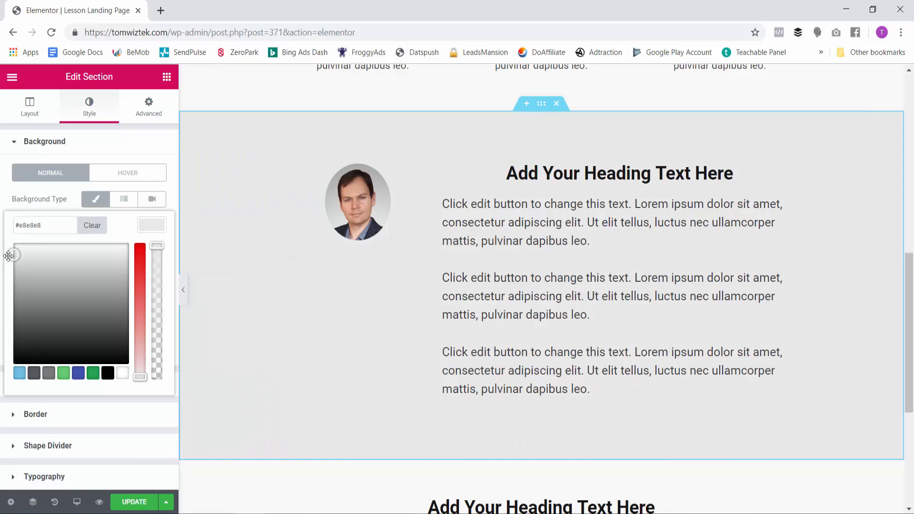
- Switch to the example template in Firefox and copy its footer line "Copyright 2019 – TOMWIZTEK.COM – All Rights Reserved"
scroll(296, 247, "up", 6)
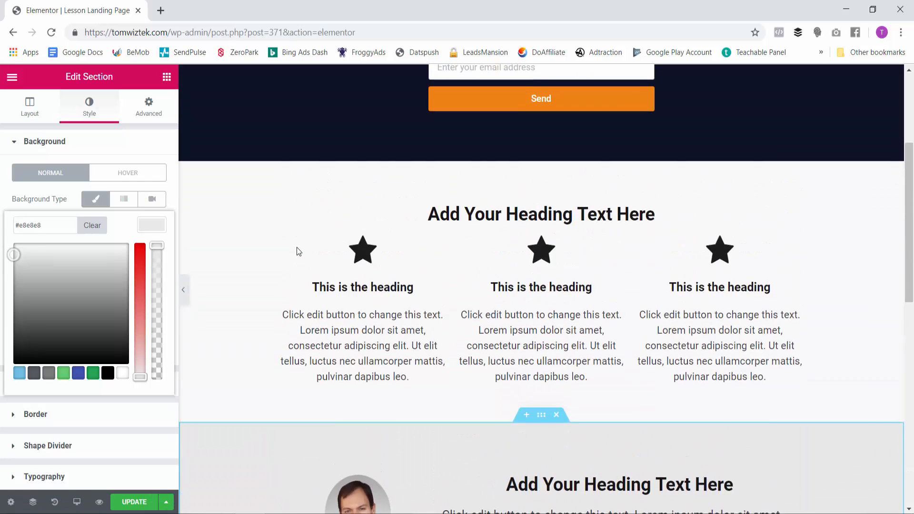
scroll(296, 247, "up", 4)
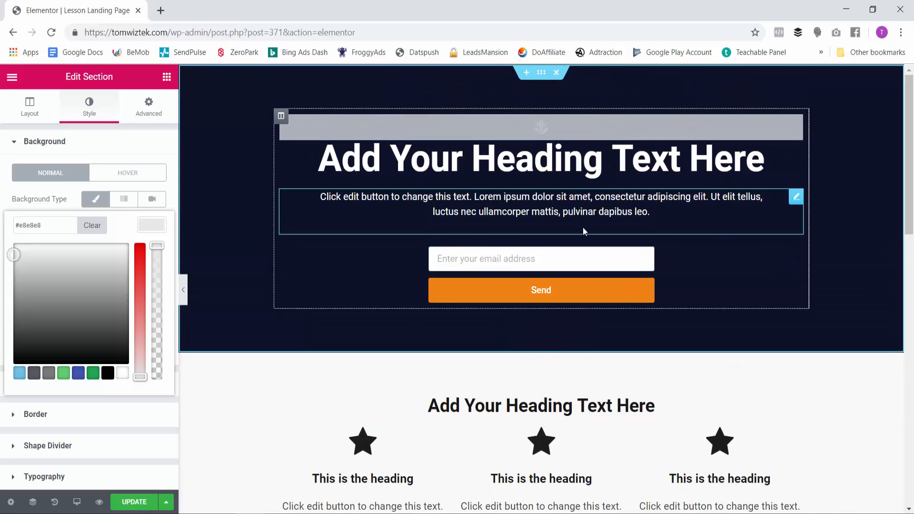
scroll(426, 185, "down", 8)
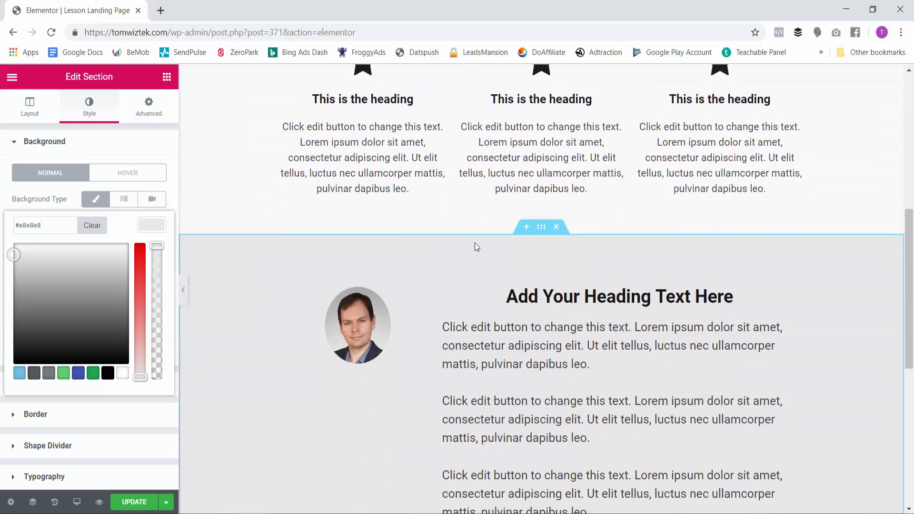
scroll(477, 247, "down", 8)
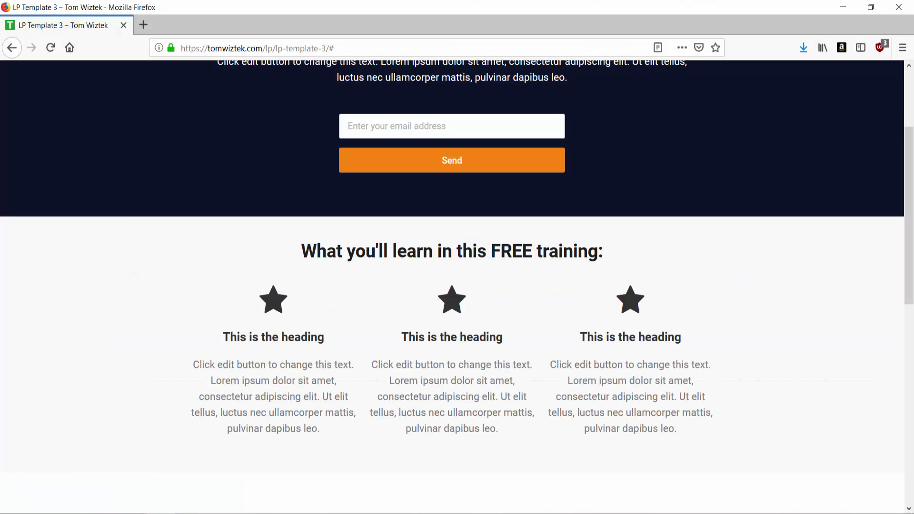
scroll(290, 402, "down", 10)
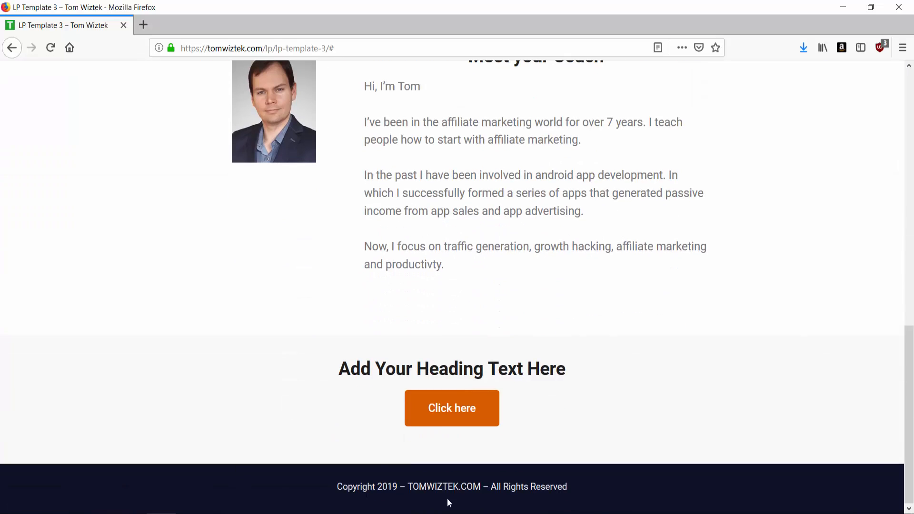
left_click_drag(337, 489, 592, 496)
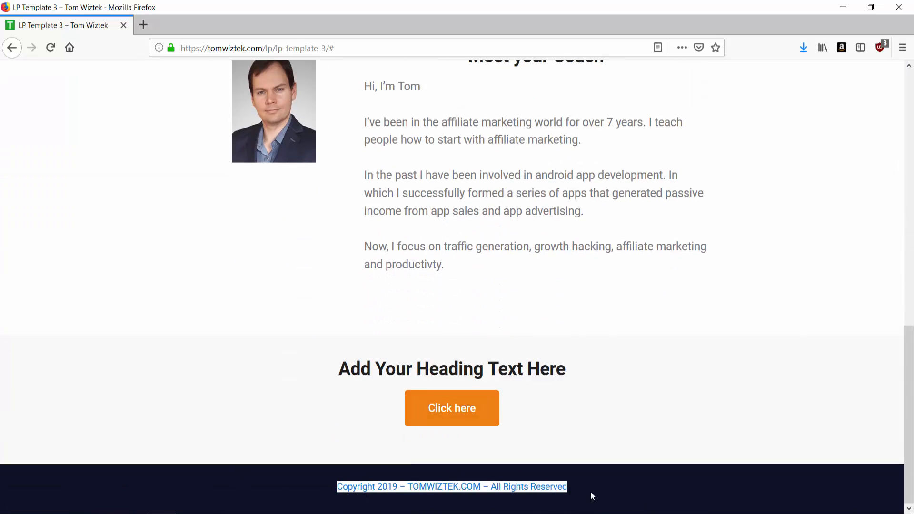
right_click(554, 487)
left_click(587, 412)
- Back in the Elementor editor, add a Text Editor widget below the call to action containing the copied copyright line, aligned to center
key("alt+Tab")
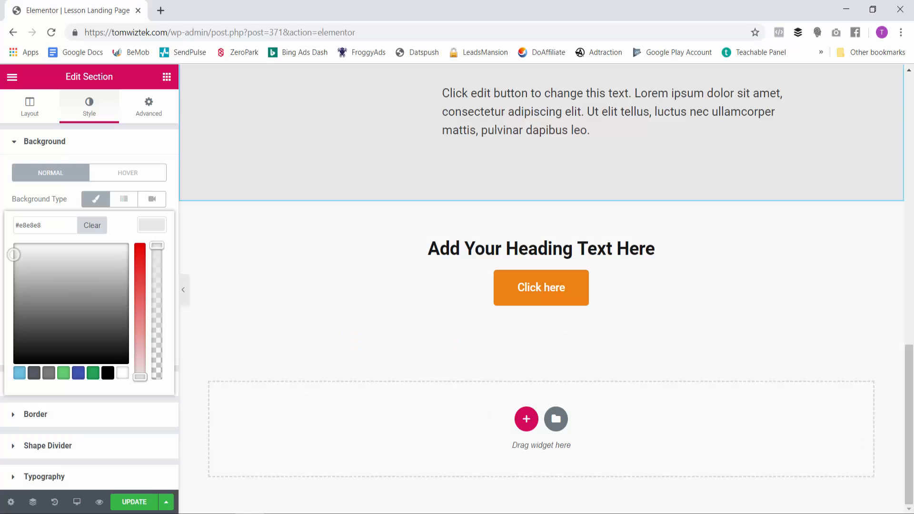
left_click(167, 77)
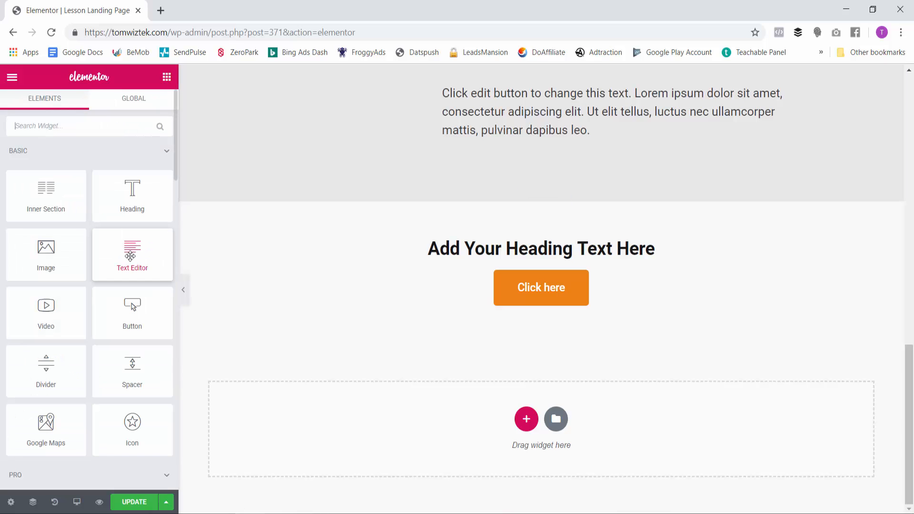
left_click_drag(131, 256, 415, 432)
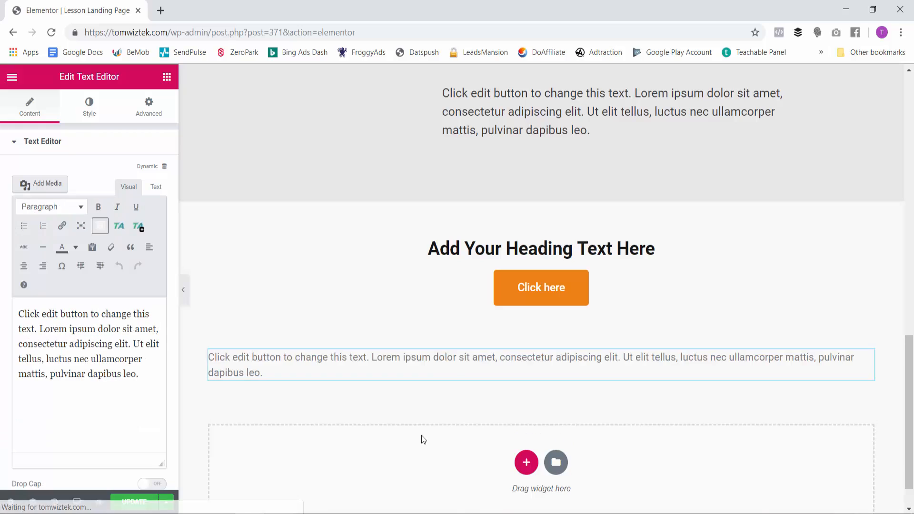
left_click_drag(141, 374, 20, 312)
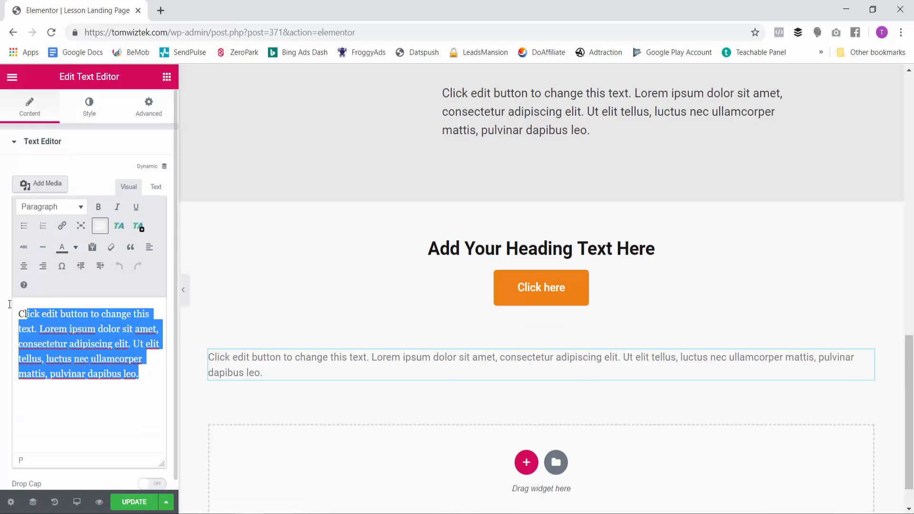
right_click(80, 348)
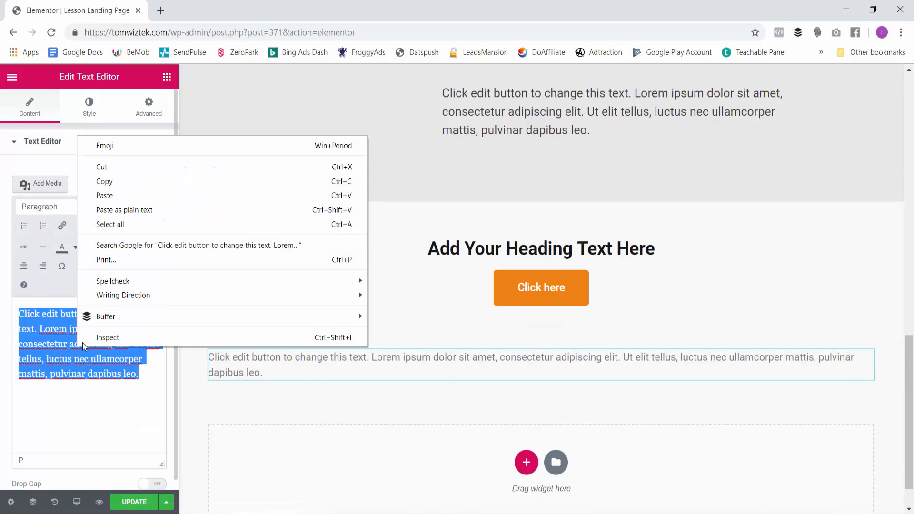
left_click(116, 196)
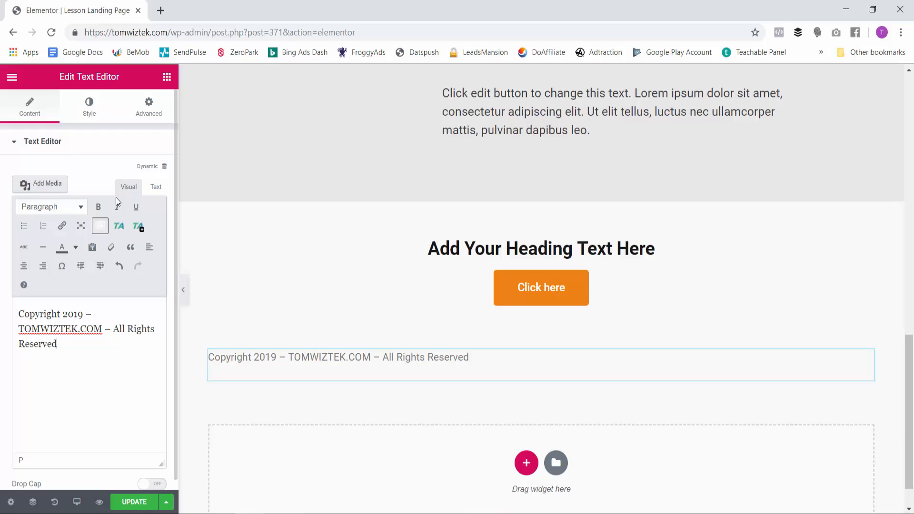
left_click(95, 112)
left_click(72, 193)
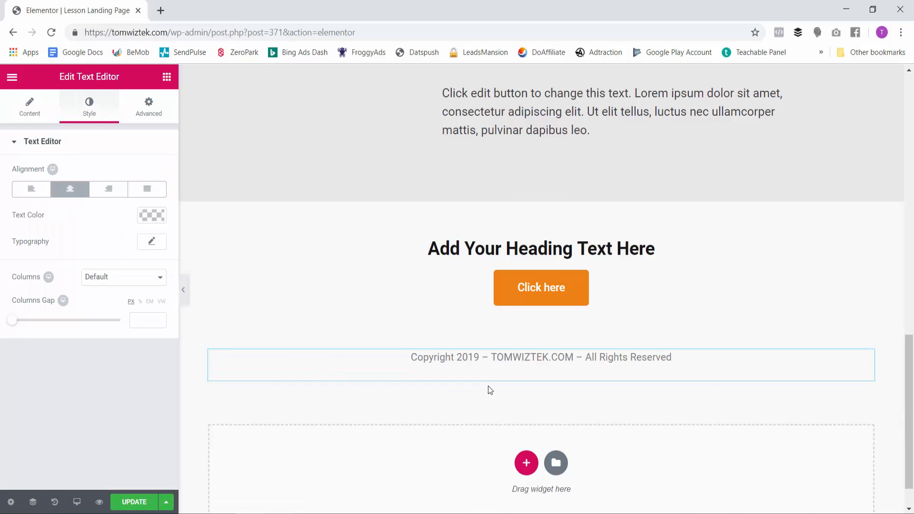
- Set the copyright section's boxed content width to 900
left_click(541, 339)
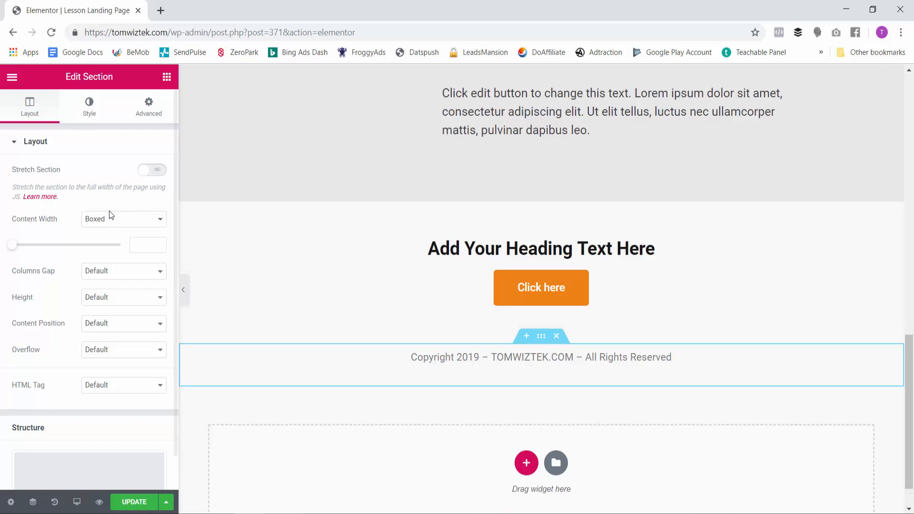
left_click(139, 243)
type("900")
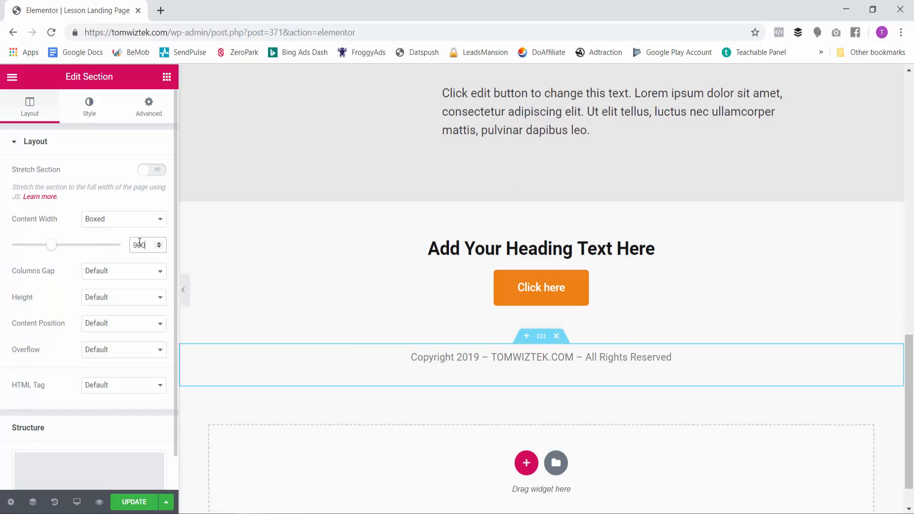
key("Tab")
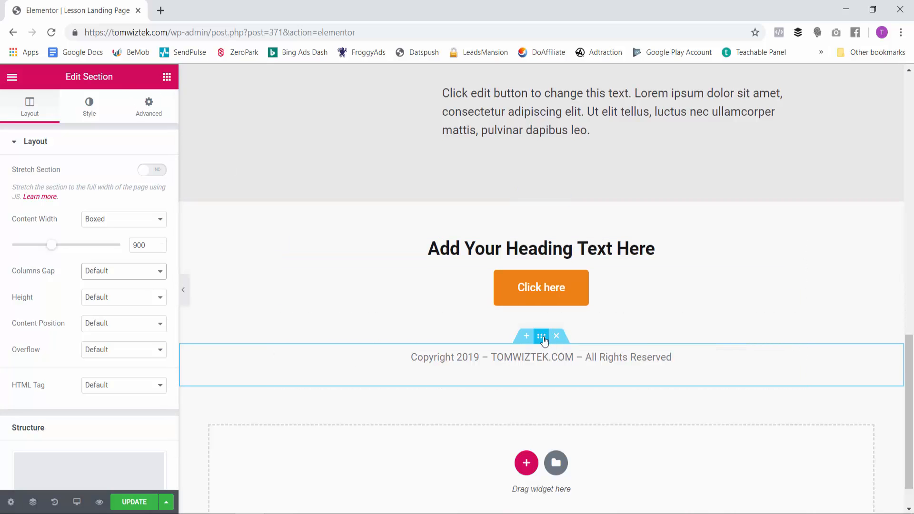
- Unlink the copyright section's padding values and set 30 px at the top and 20 px at the bottom
left_click(148, 107)
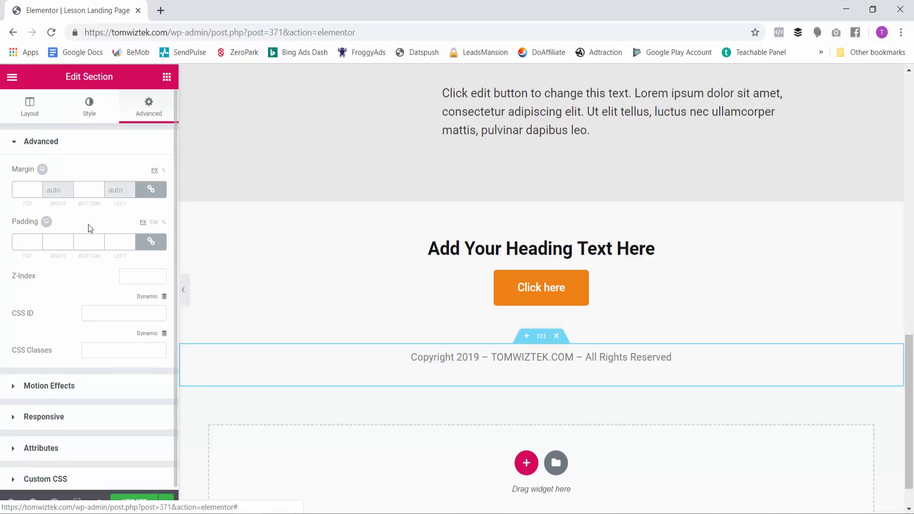
left_click(152, 242)
double_click(14, 244)
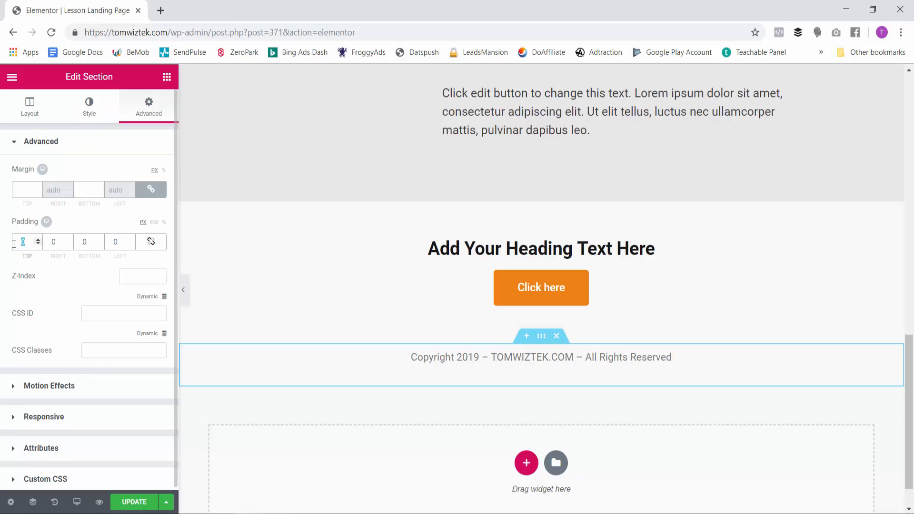
type("50")
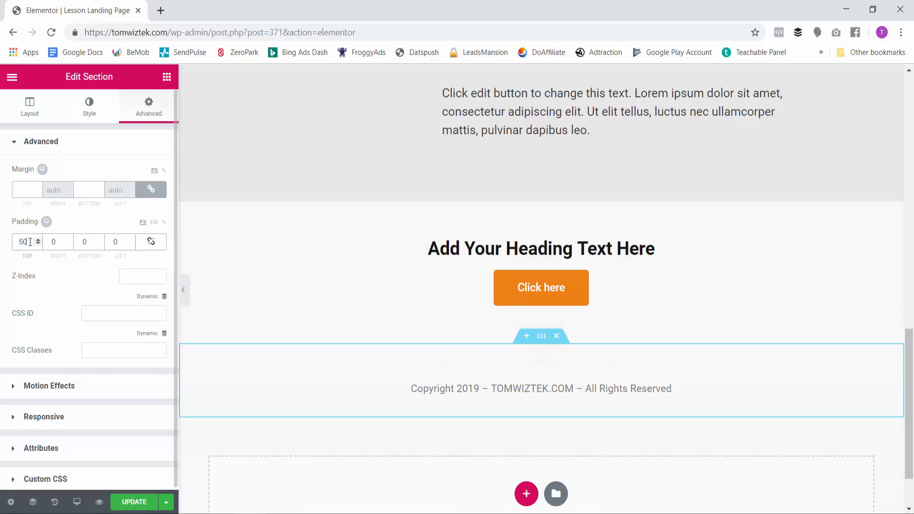
left_click_drag(29, 242, 3, 242)
type("30")
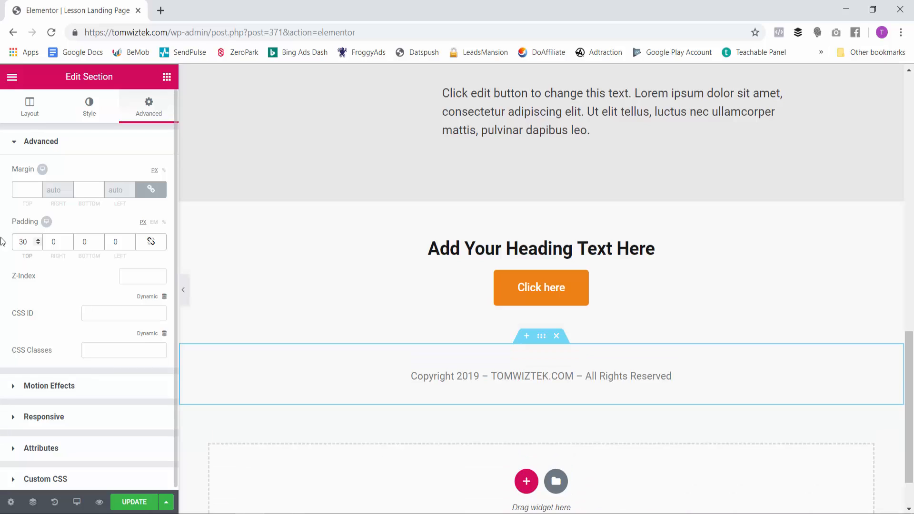
left_click_drag(91, 242, 75, 243)
type("20")
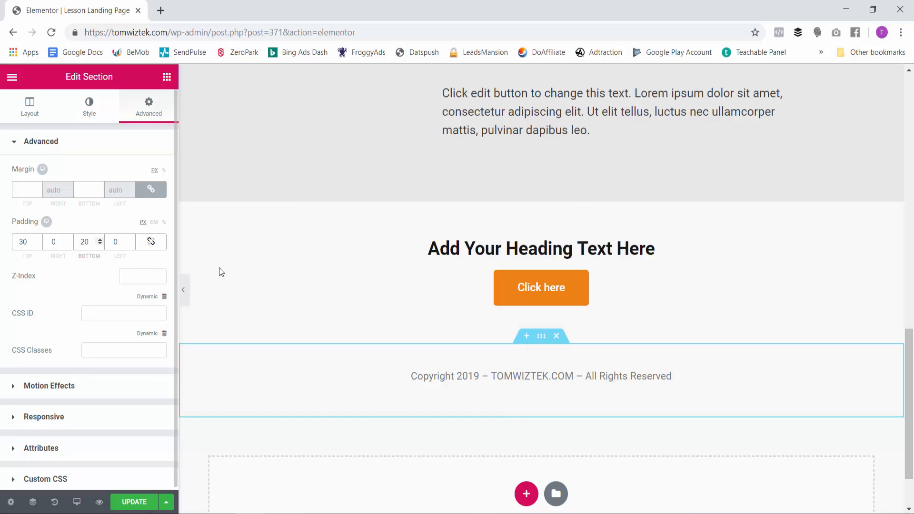
- Switch to Photoshop, sample the navy hero background in the template screenshot, and copy its hex code 0e1327
scroll(548, 364, "up", 3)
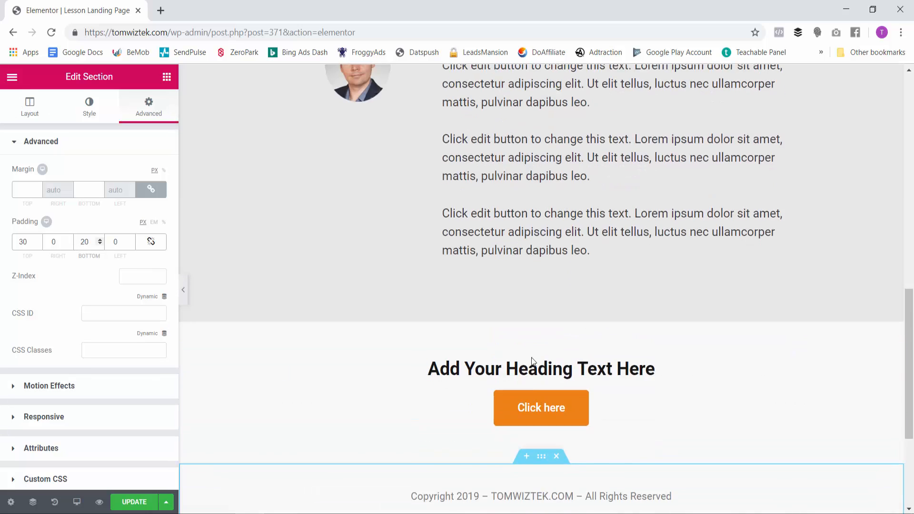
scroll(533, 364, "down", 4)
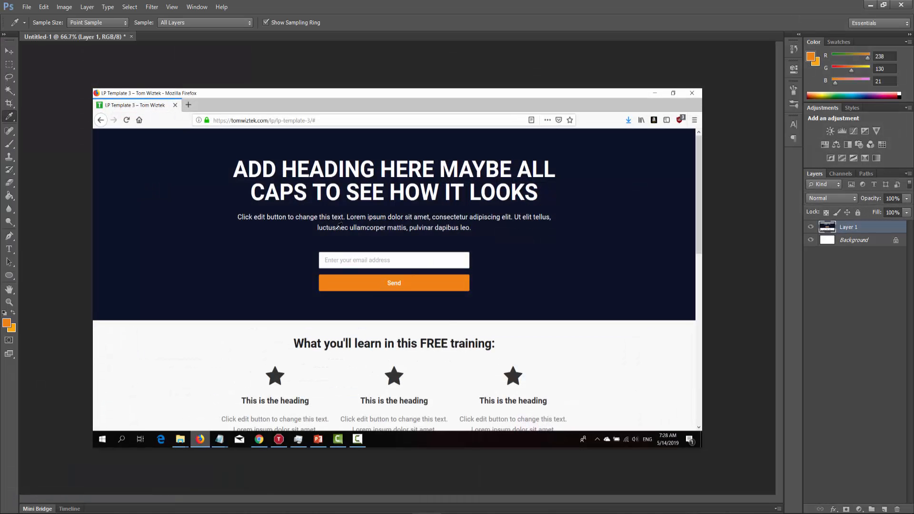
left_click(811, 56)
left_click(698, 378)
double_click(698, 377)
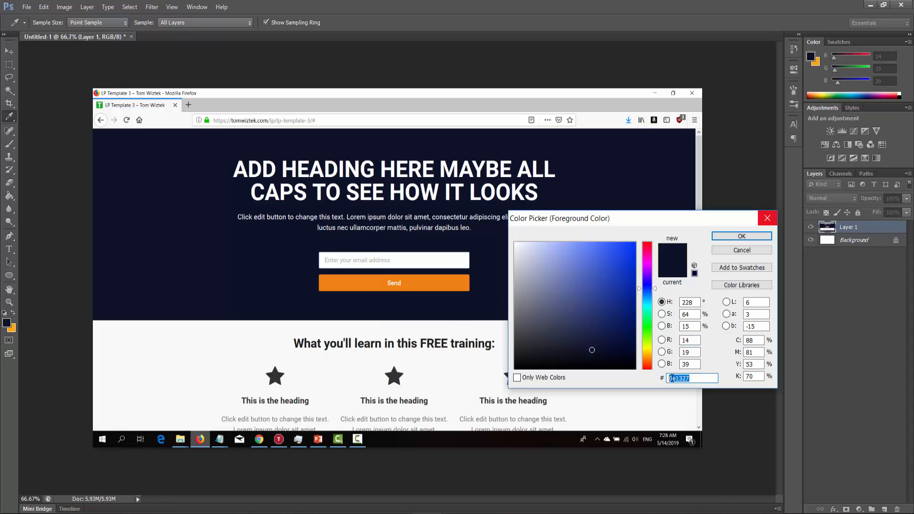
right_click(677, 378)
left_click(700, 264)
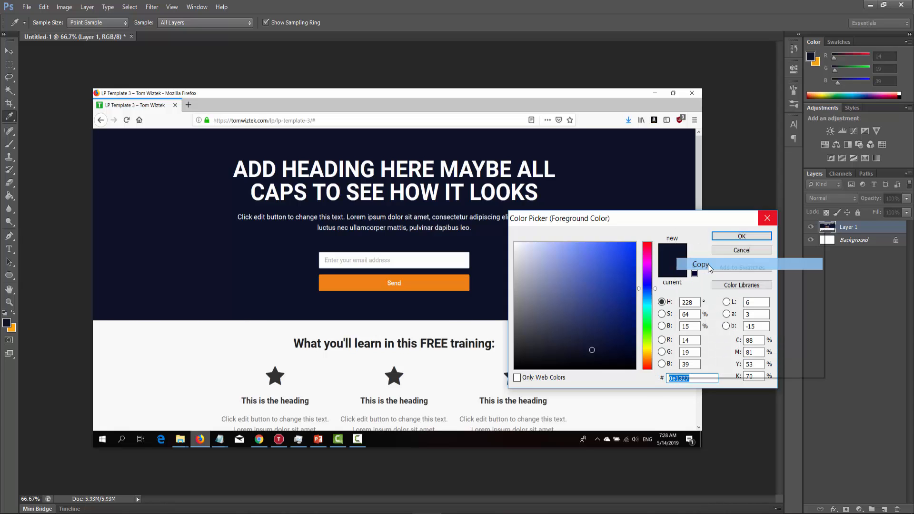
left_click(740, 237)
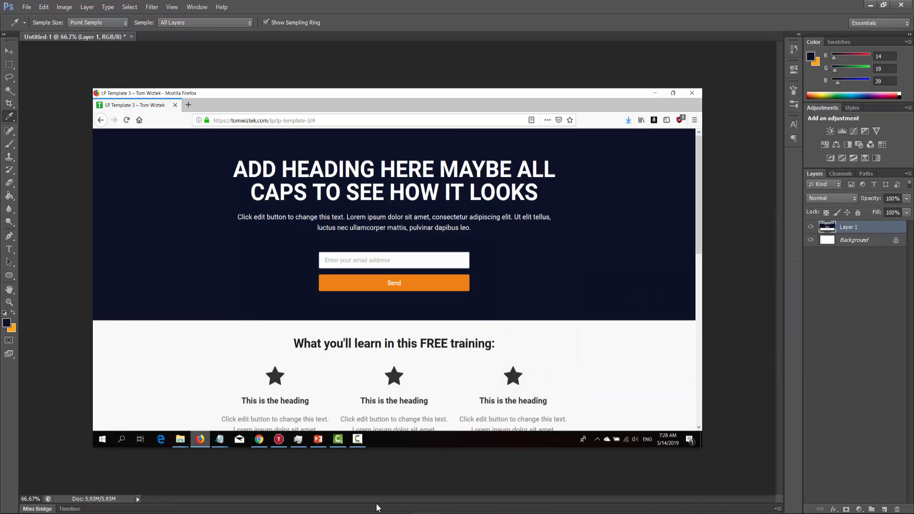
- Return to Elementor in Chrome and give the copyright section a classic background with the copied navy color #0e1327
left_click(249, 513)
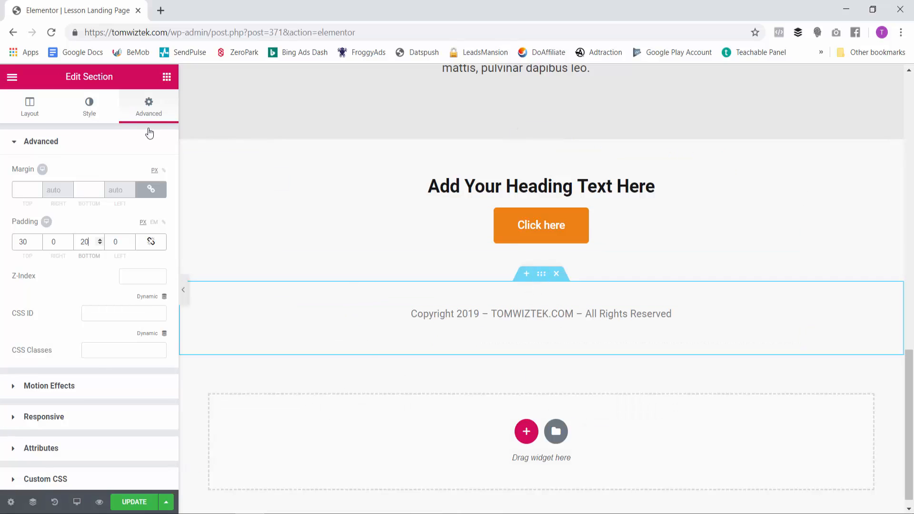
left_click(89, 106)
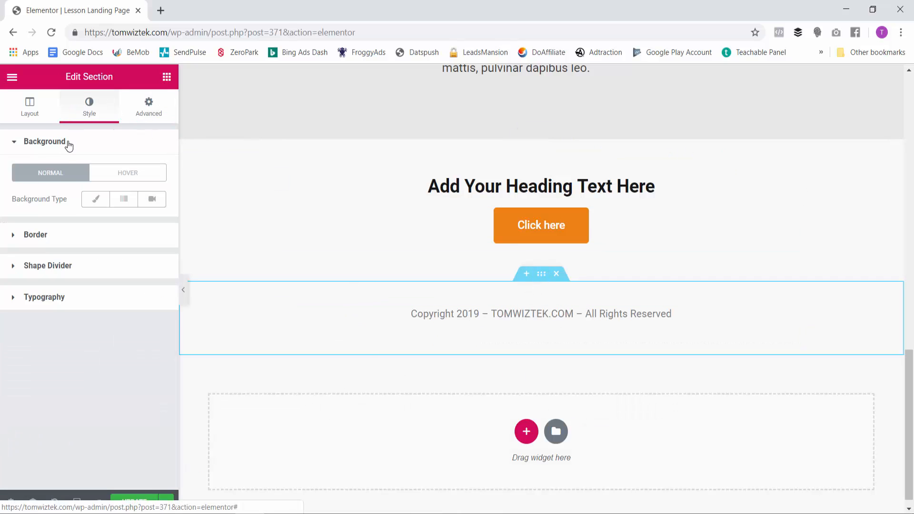
left_click(95, 199)
left_click(152, 226)
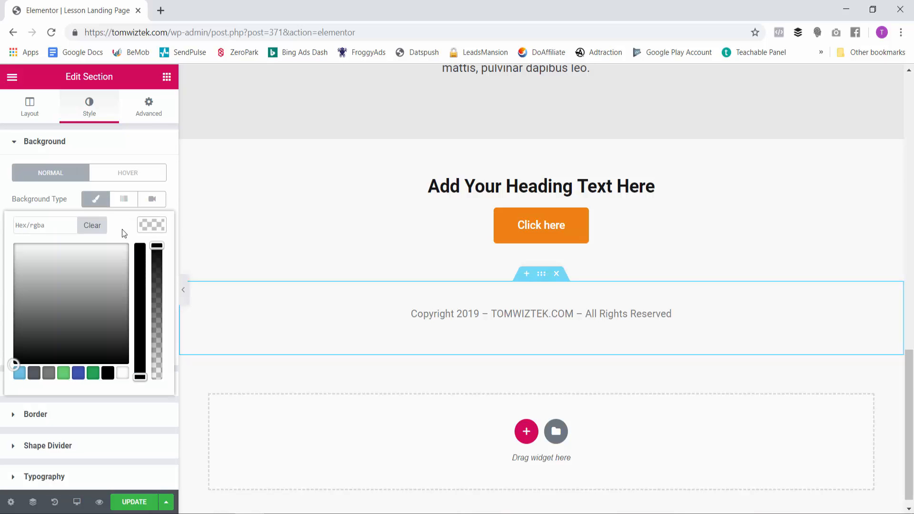
right_click(36, 222)
left_click(73, 318)
key("Return")
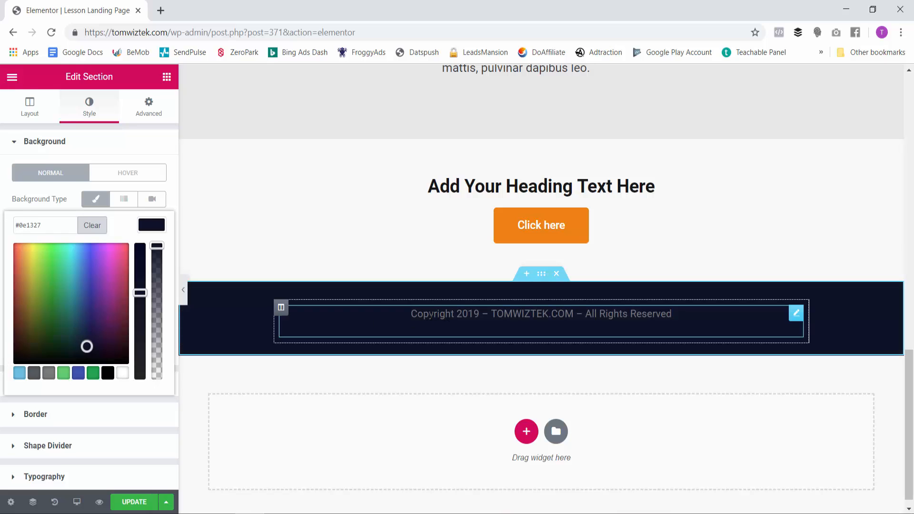
- Set the text color of the copyright line to near-white #fcfcfc
left_click(430, 316)
left_click_drag(411, 314, 574, 314)
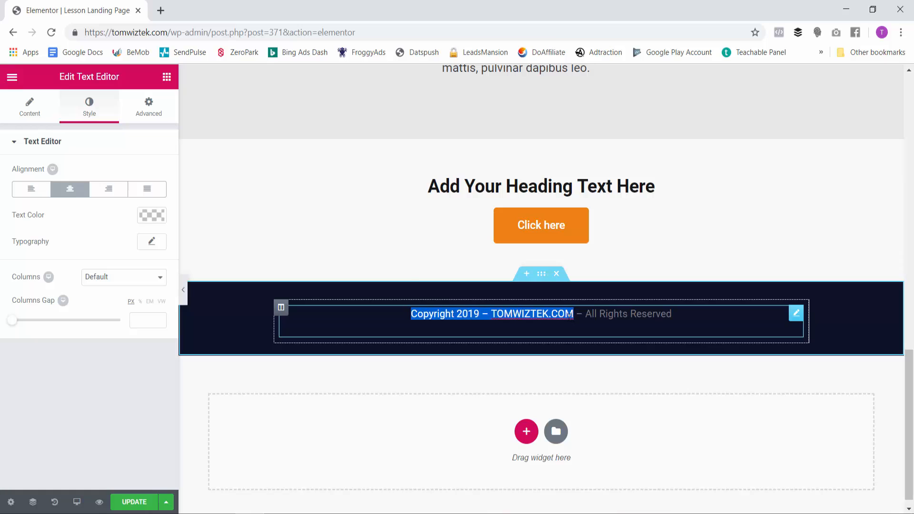
left_click(569, 326)
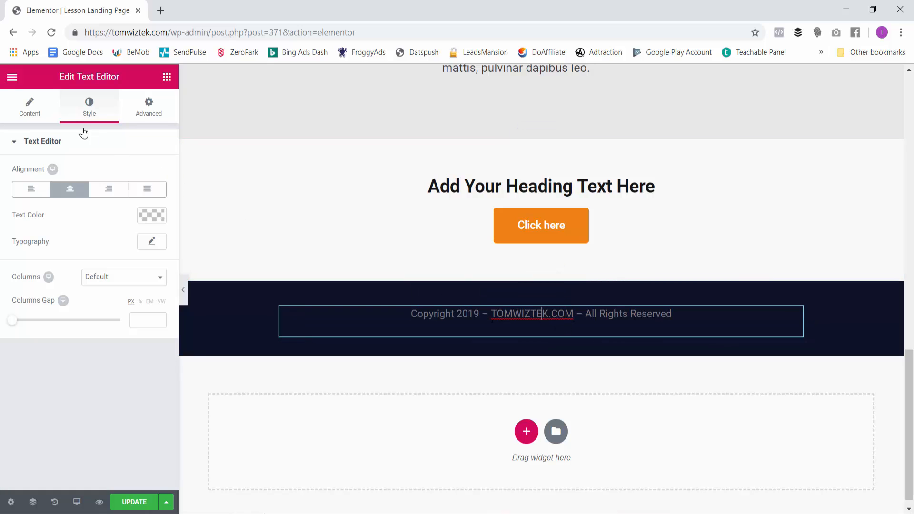
left_click(88, 102)
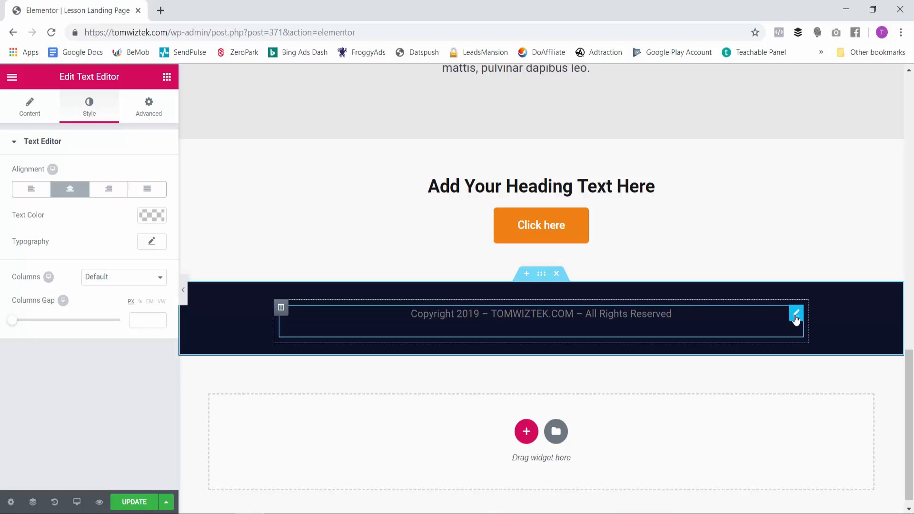
left_click(27, 108)
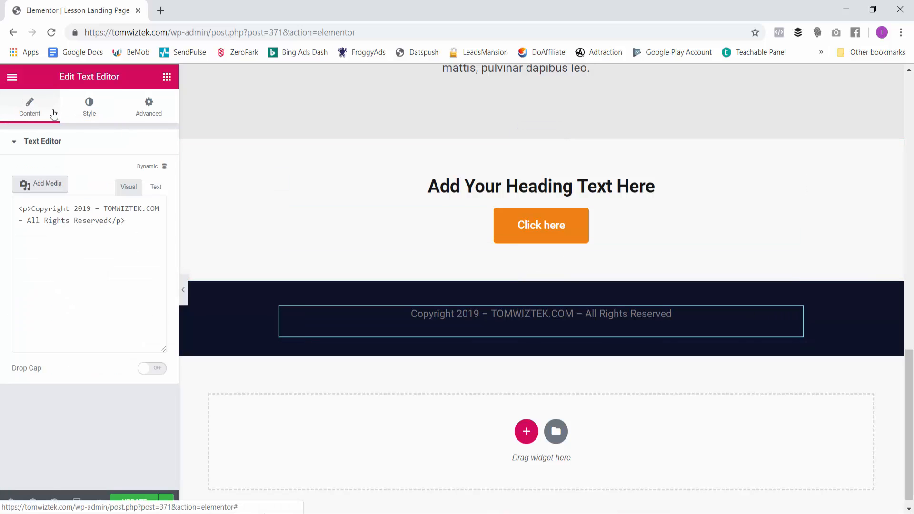
left_click(84, 106)
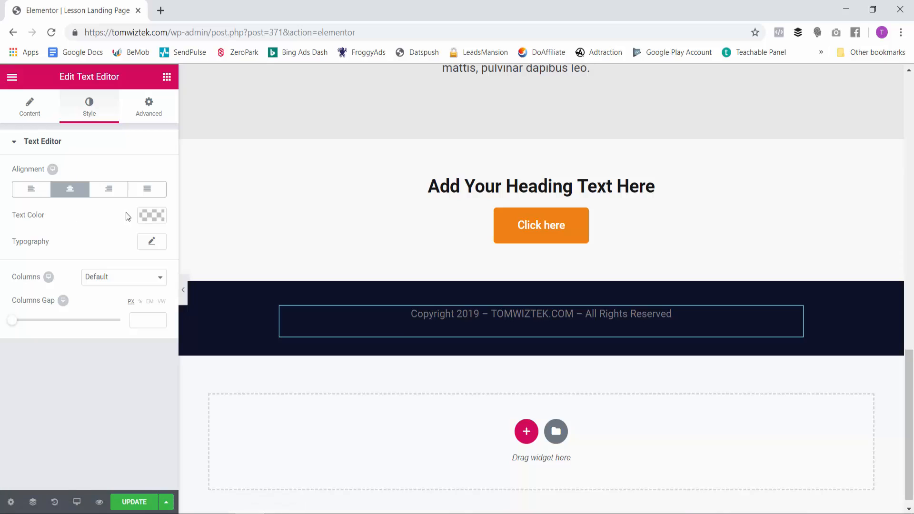
left_click(152, 215)
left_click_drag(54, 253, 8, 240)
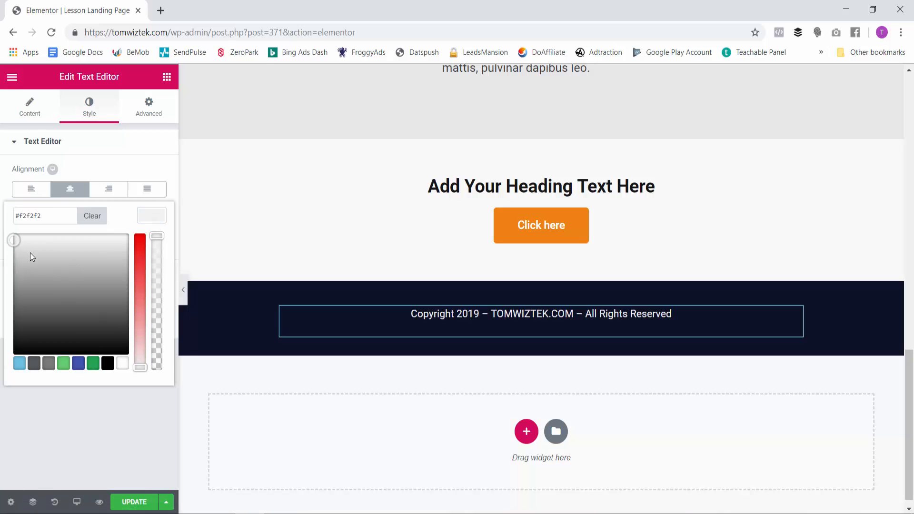
left_click_drag(10, 238, 13, 235)
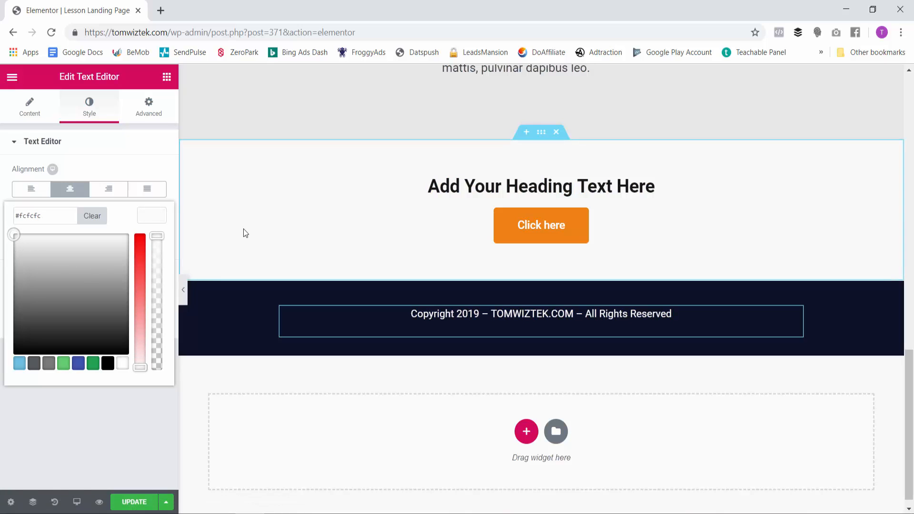
- Update the page, open its preview, and check it down to the footer and back up
left_click(134, 504)
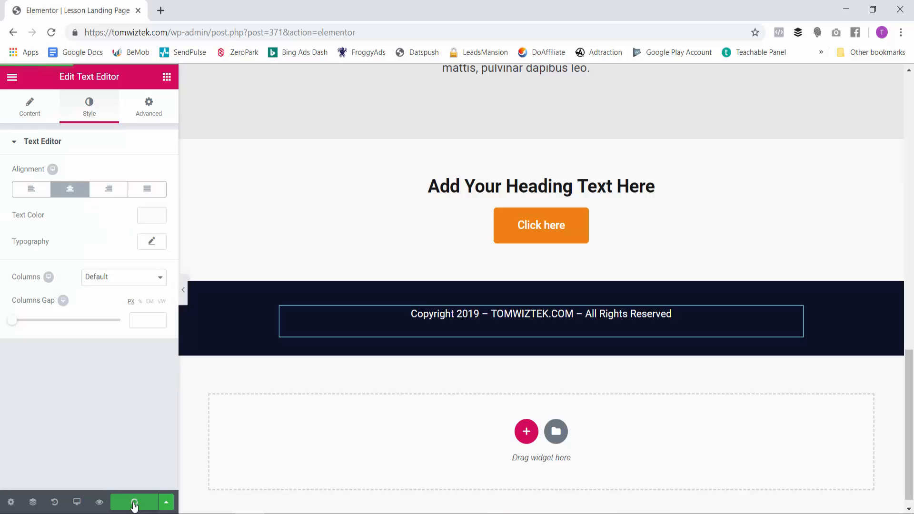
left_click(100, 504)
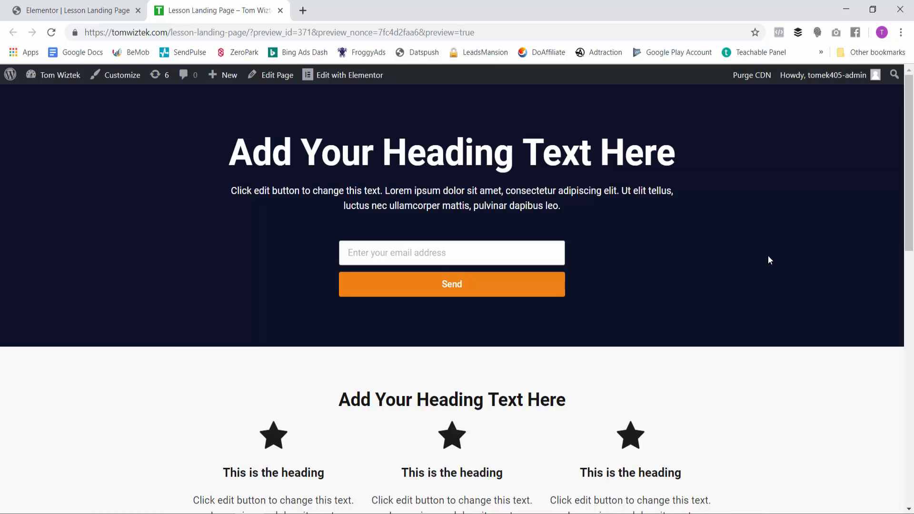
scroll(769, 260, "down", 8)
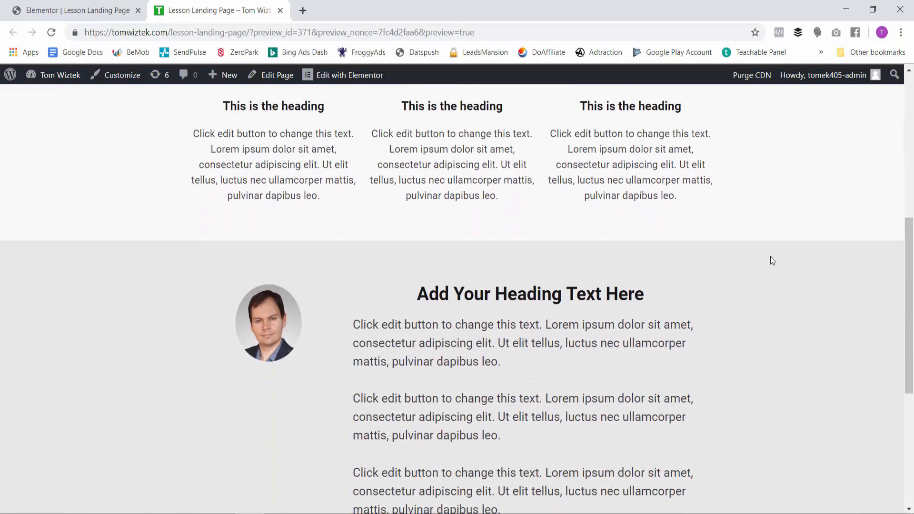
scroll(770, 256, "down", 6)
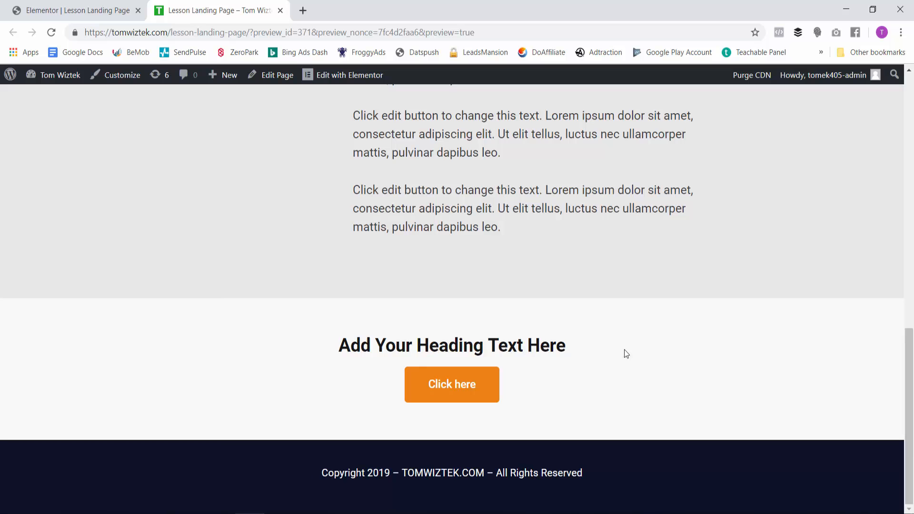
scroll(461, 387, "up", 12)
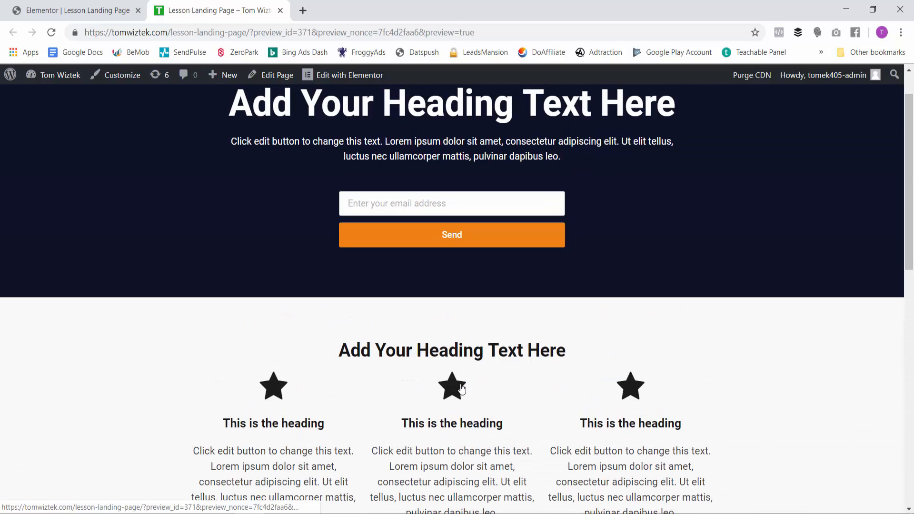
scroll(630, 275, "up", 1)
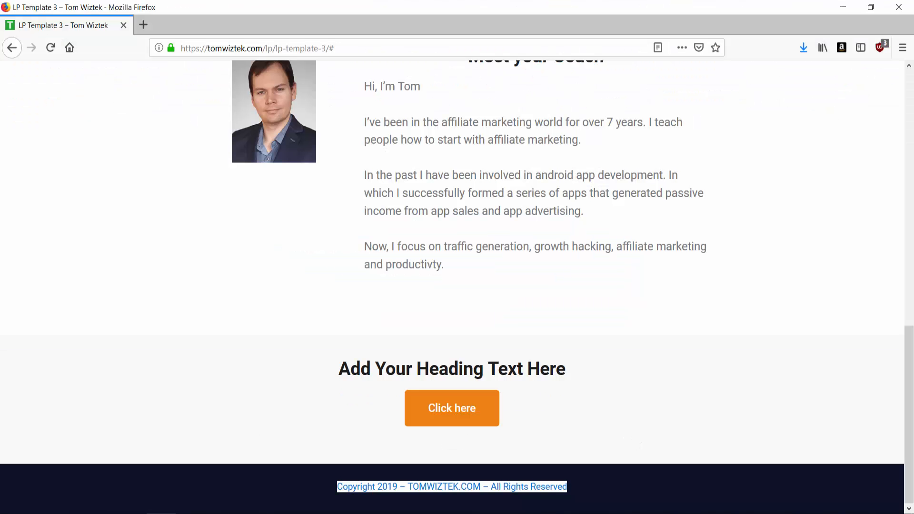
- Compare the example template in Firefox with the previewed landing page from the hero to the closing sections
scroll(461, 343, "up", 5)
scroll(466, 347, "down", 5)
scroll(608, 370, "up", 10)
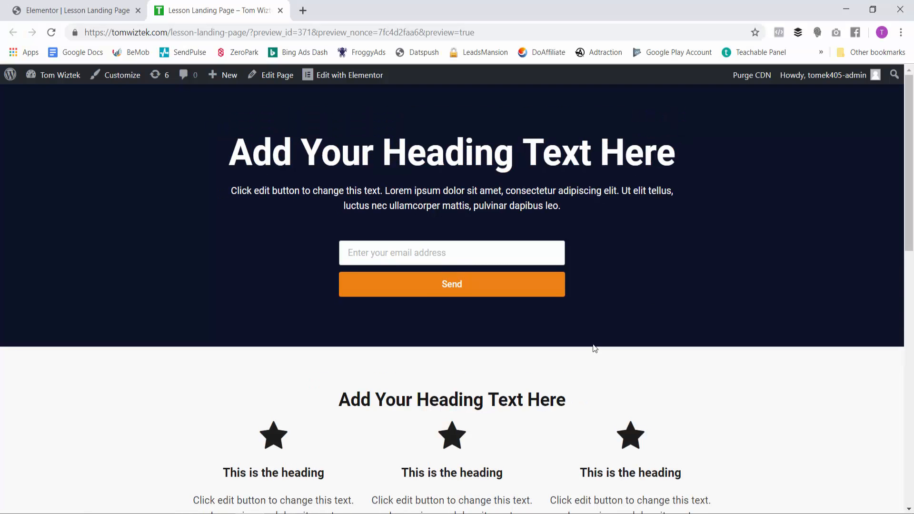
scroll(725, 265, "down", 5)
scroll(725, 265, "down", 8)
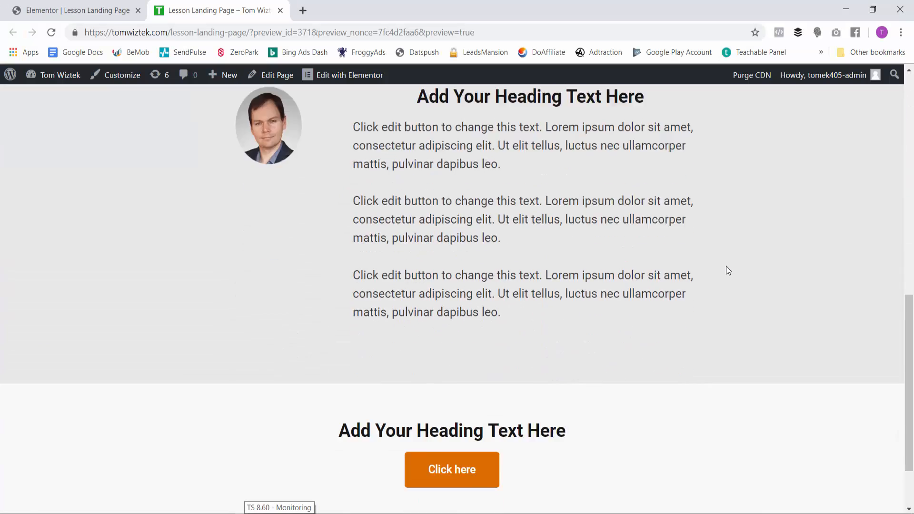
scroll(726, 267, "up", 12)
scroll(727, 270, "up", 2)
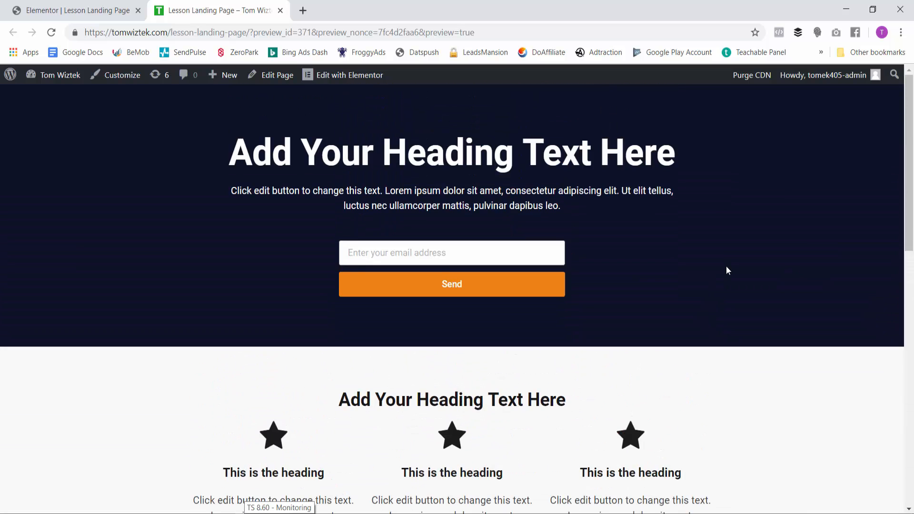